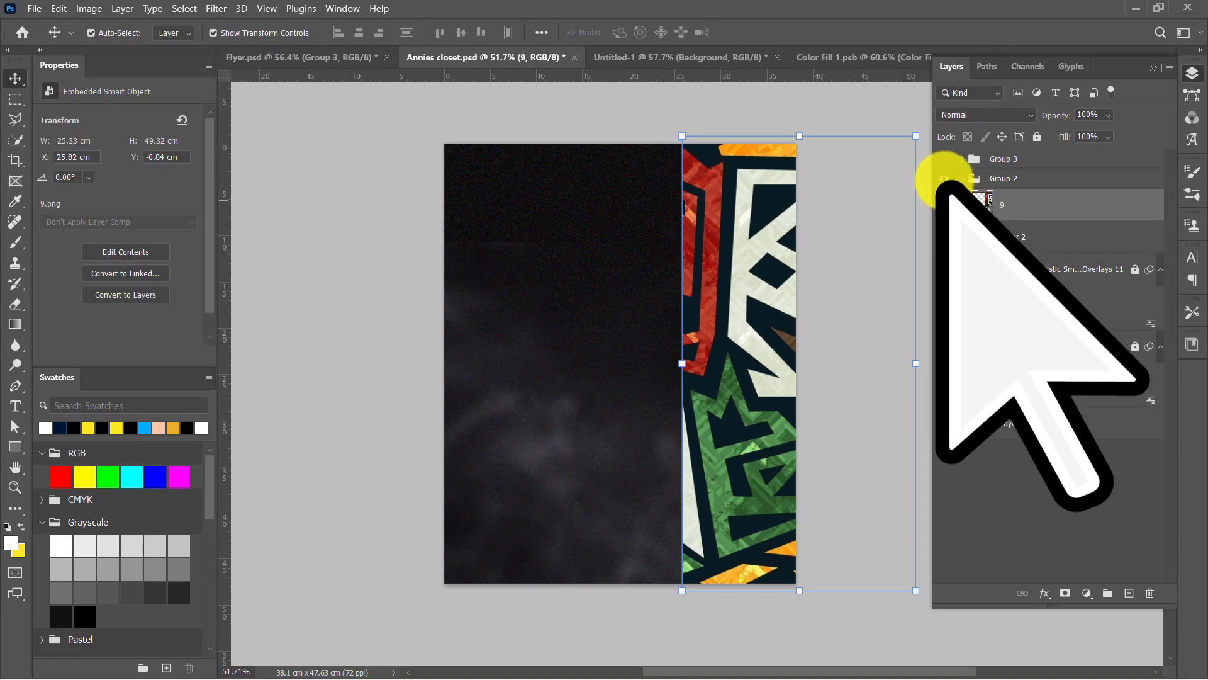
# Step: Inspect the reference flyer's dark smoky background and patterned strip in Annies closet.psd, showing and hiding Group 3 for comparison
pyautogui.click(944, 159)
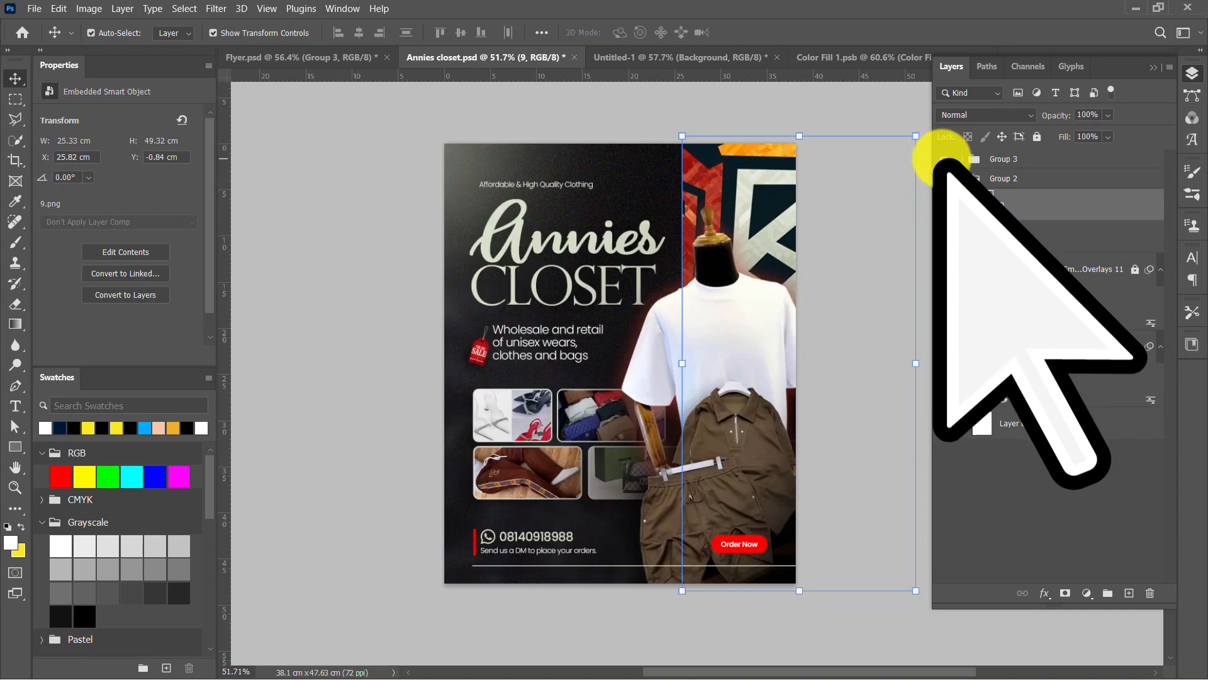
pyautogui.click(944, 158)
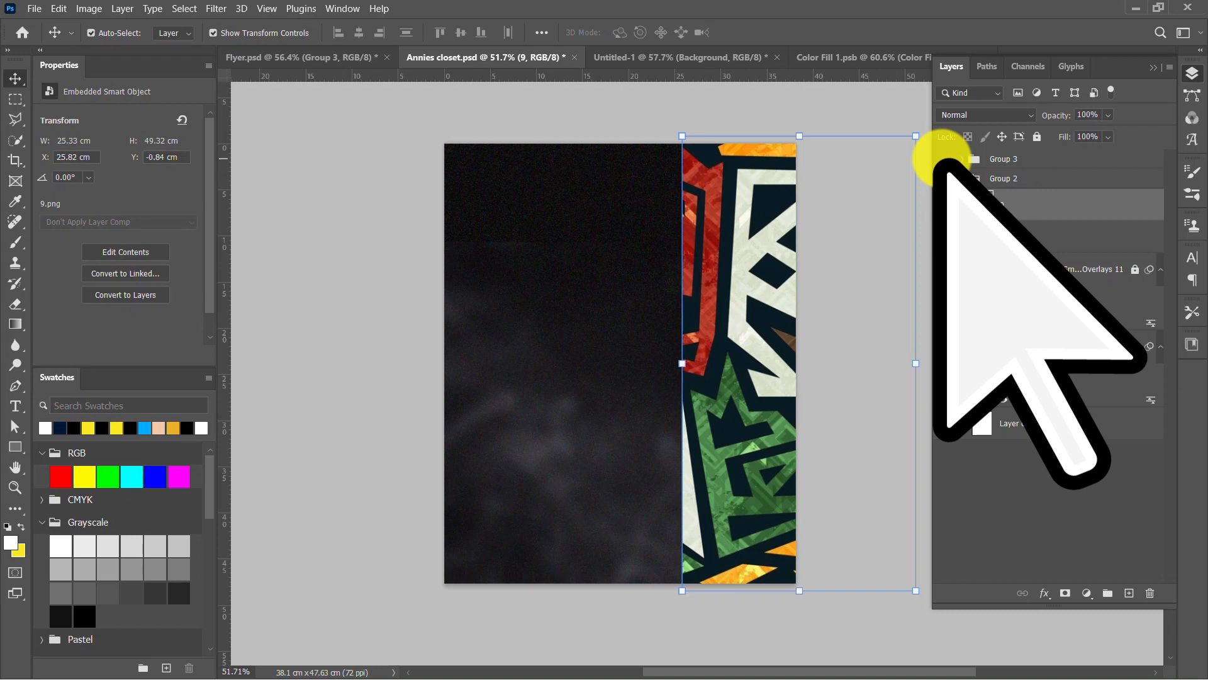
pyautogui.scroll(10, 535, 310)
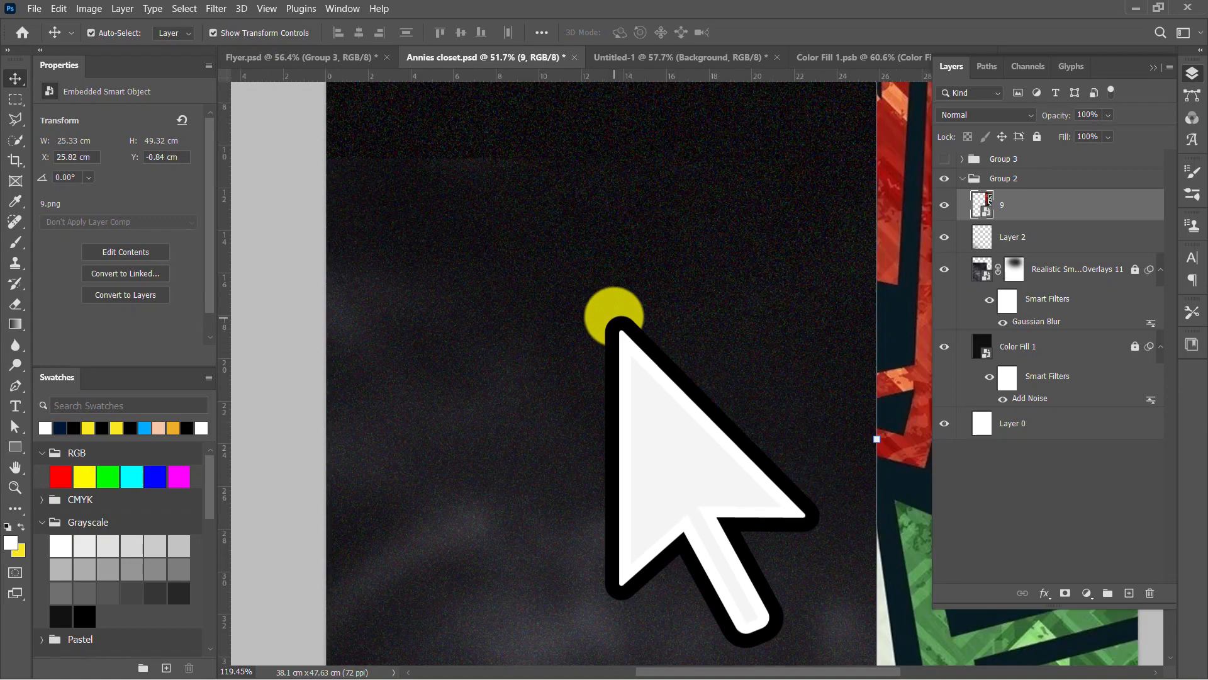
pyautogui.scroll(-10, 616, 311)
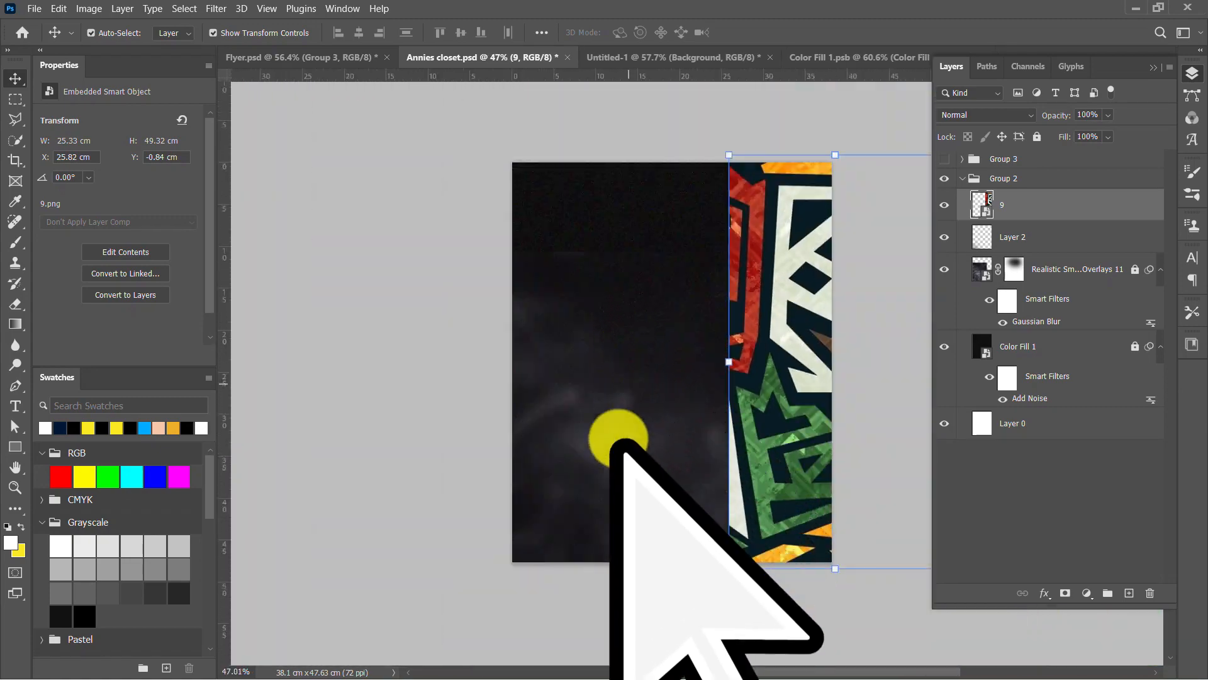
pyautogui.scroll(8, 634, 433)
pyautogui.scroll(-10, 608, 466)
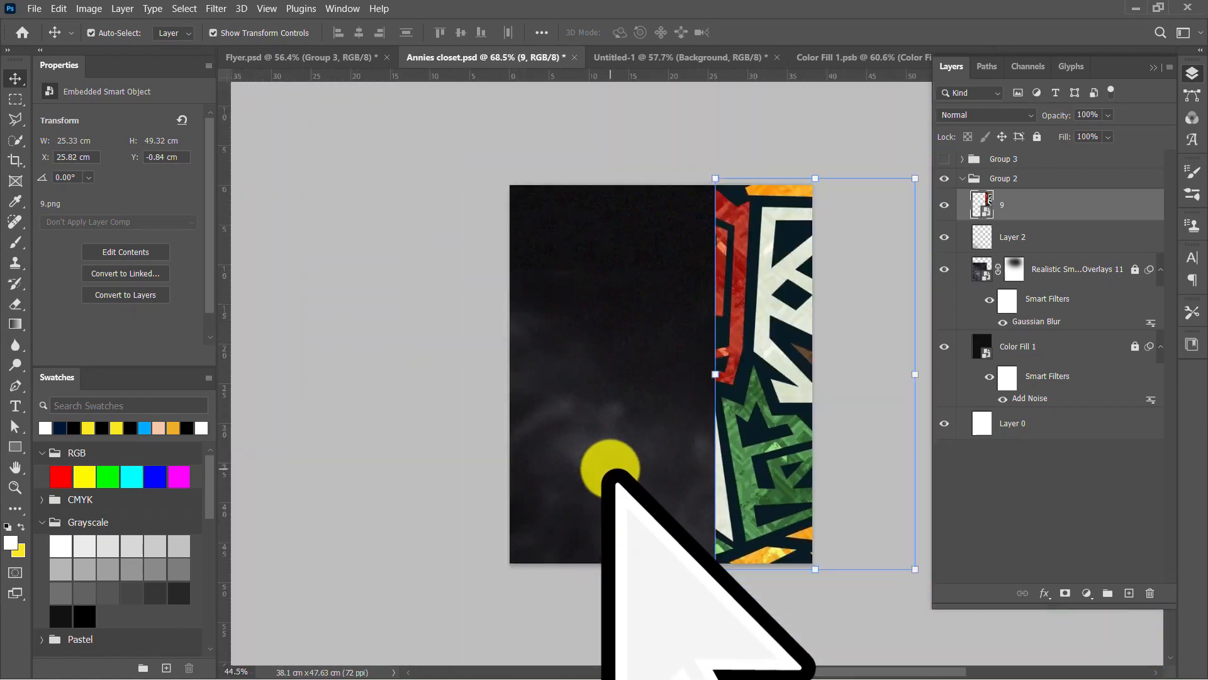
pyautogui.moveTo(755, 361); pyautogui.dragTo(729, 353)
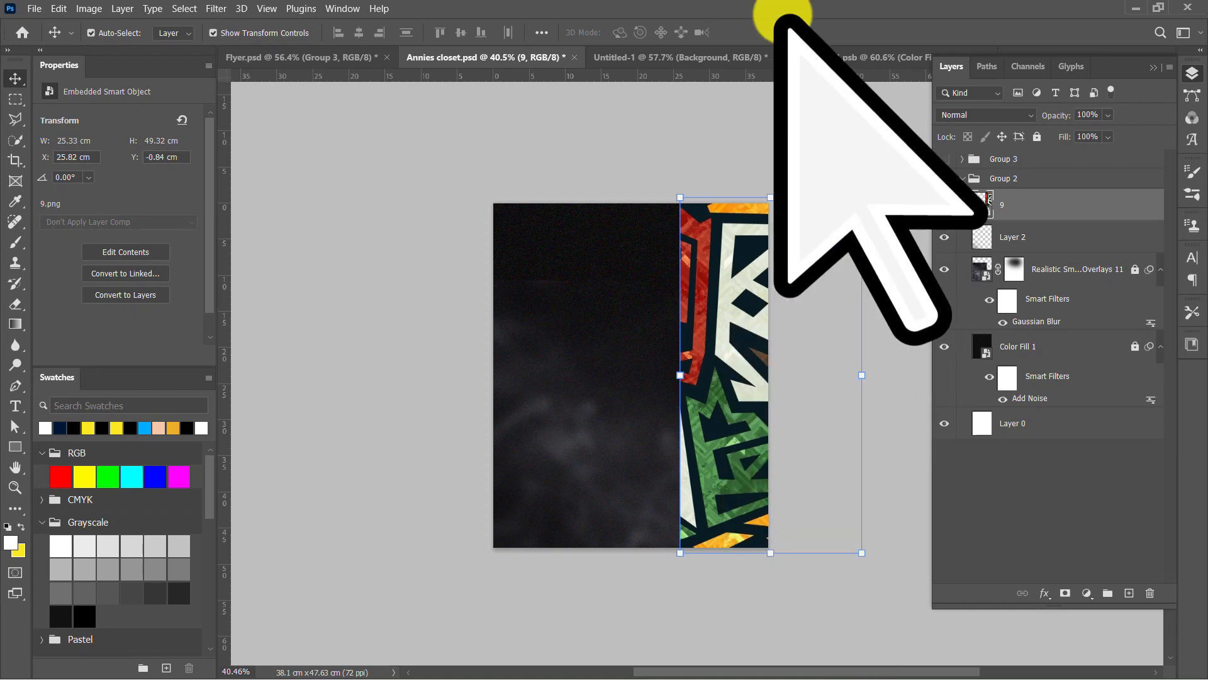
# Step: In the Untitled-1 document, add a black Solid Color fill layer and place it directly beneath layer 9
pyautogui.click(717, 60)
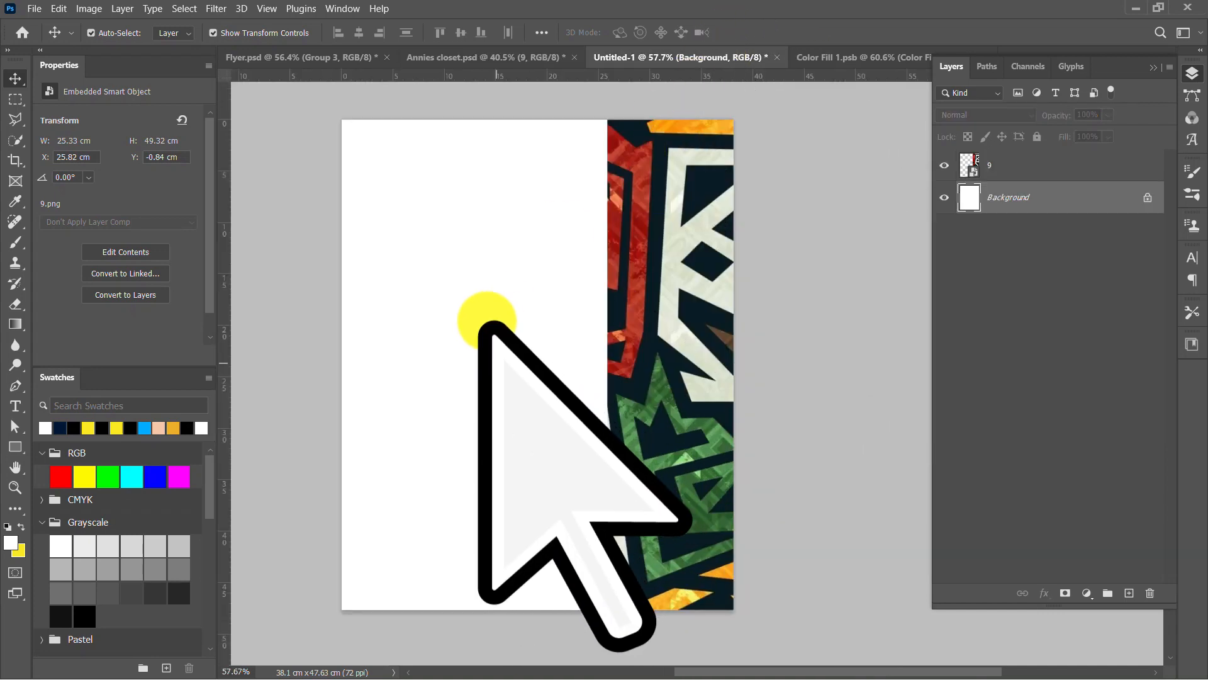
pyautogui.moveTo(663, 389); pyautogui.dragTo(706, 384)
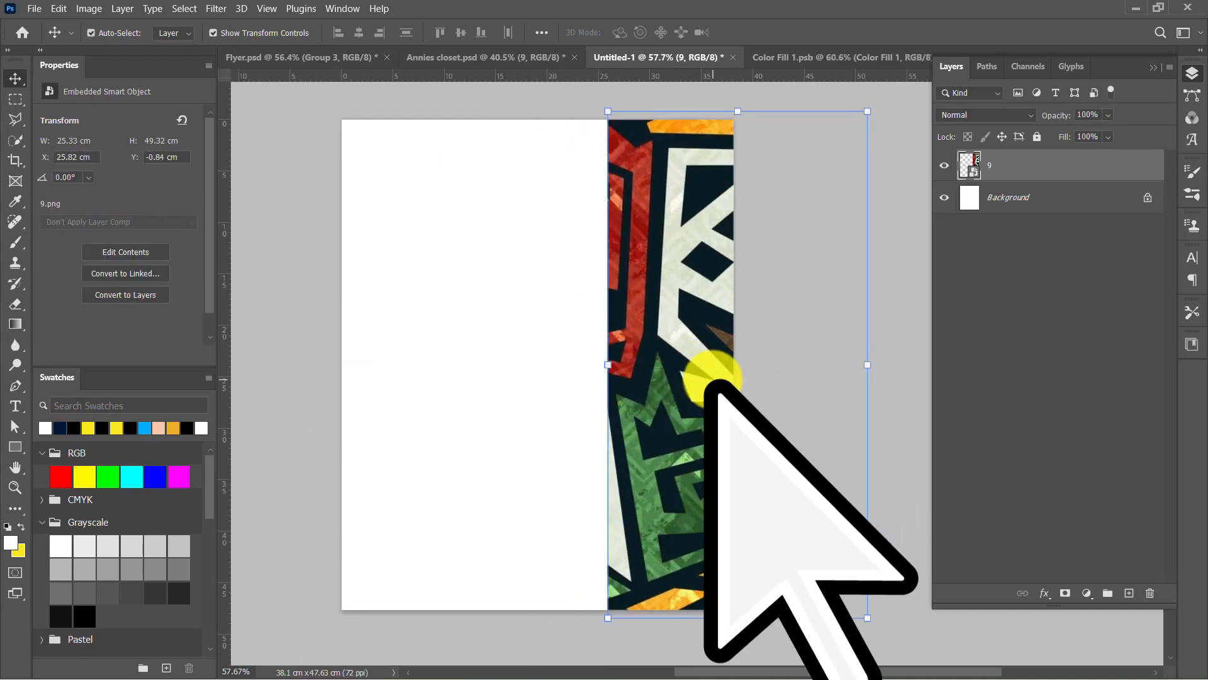
pyautogui.keyDown('alt'); pyautogui.scroll(-3, 692, 352); pyautogui.keyUp('alt')
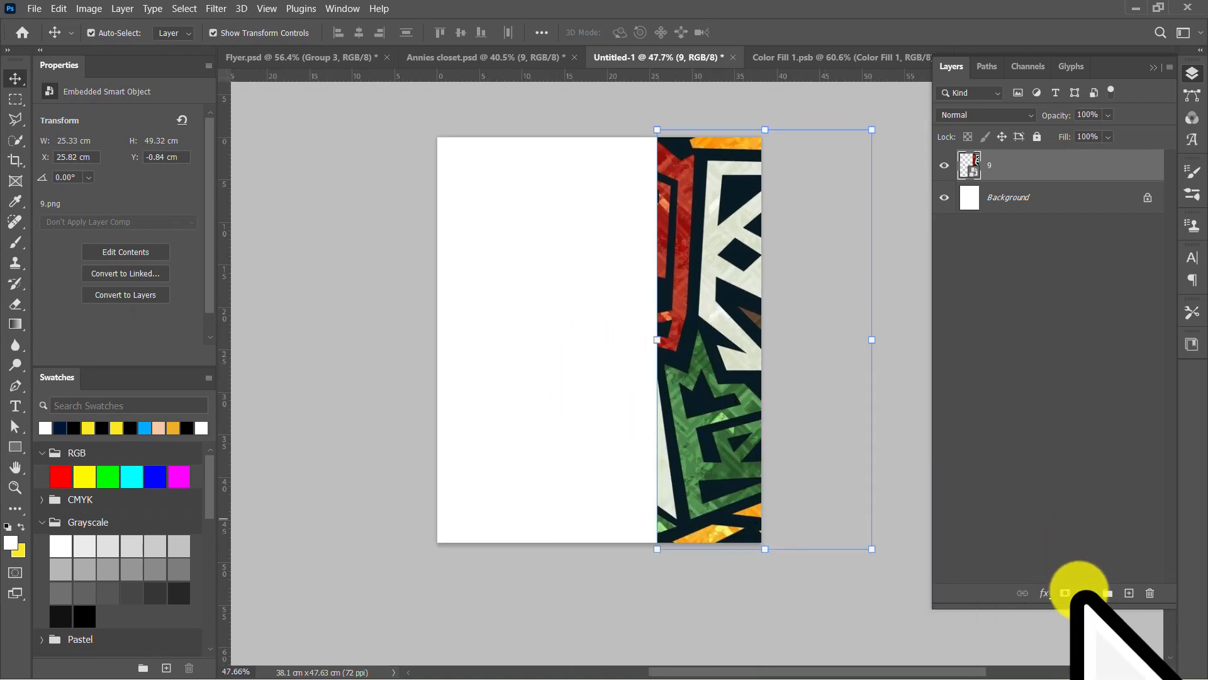
pyautogui.click(1085, 593)
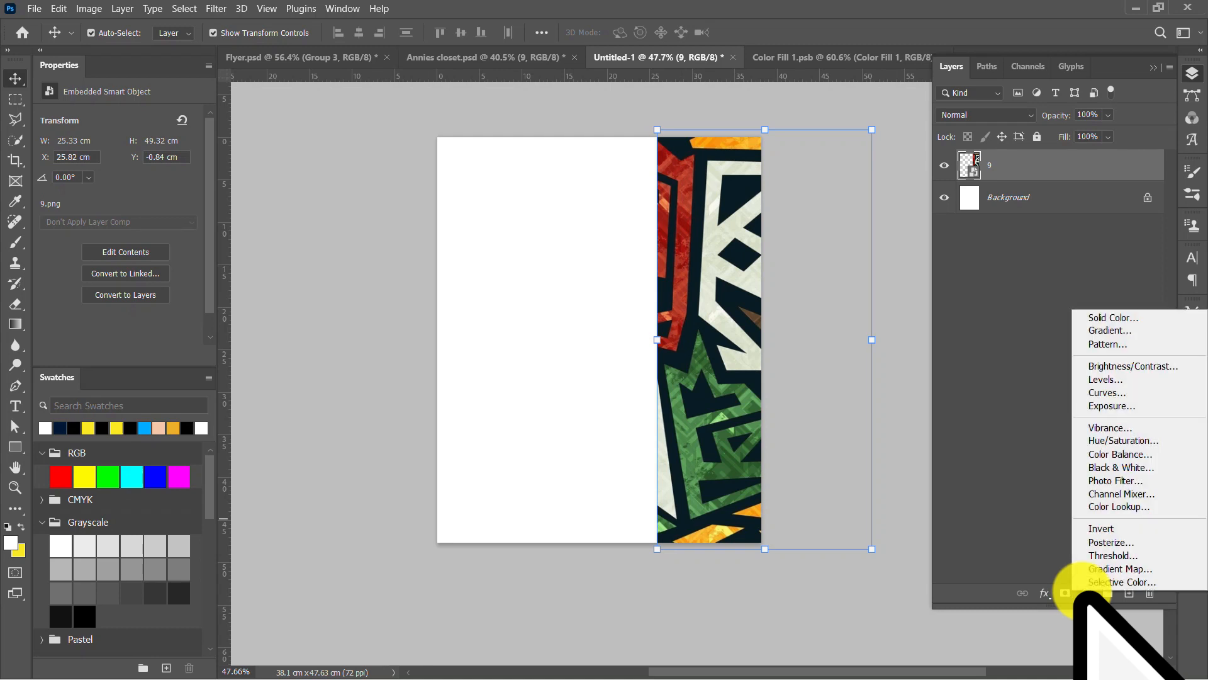
pyautogui.click(1117, 318)
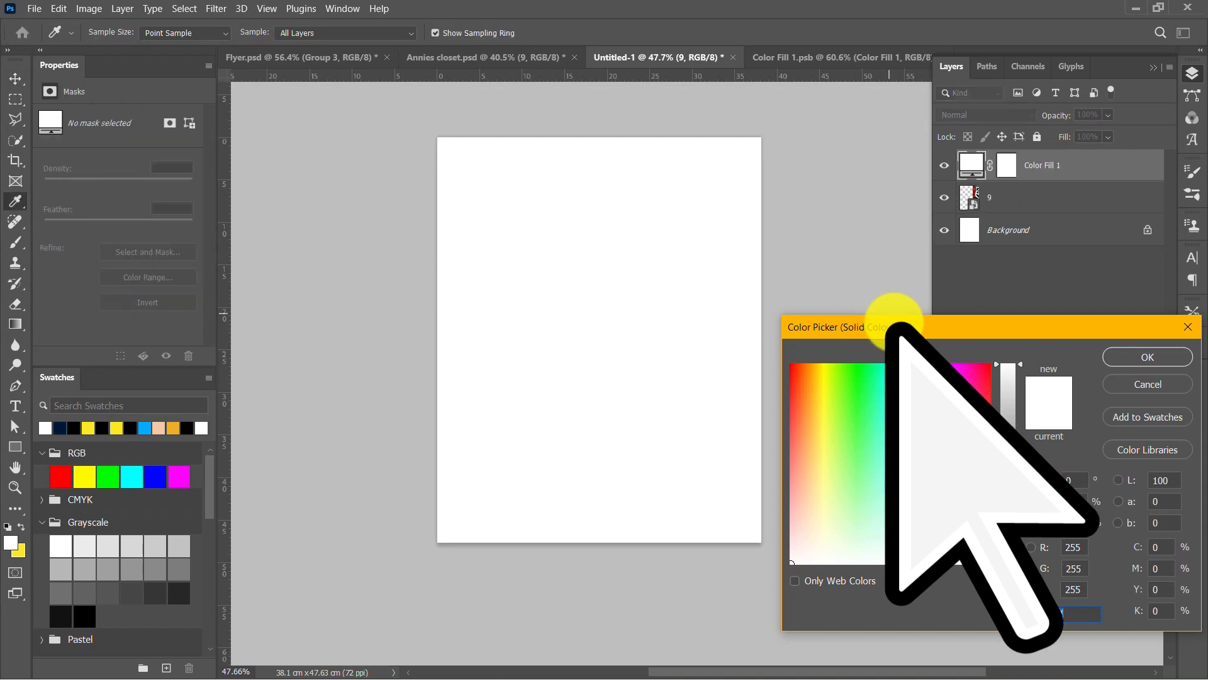
pyautogui.moveTo(1007, 542); pyautogui.dragTo(1032, 566)
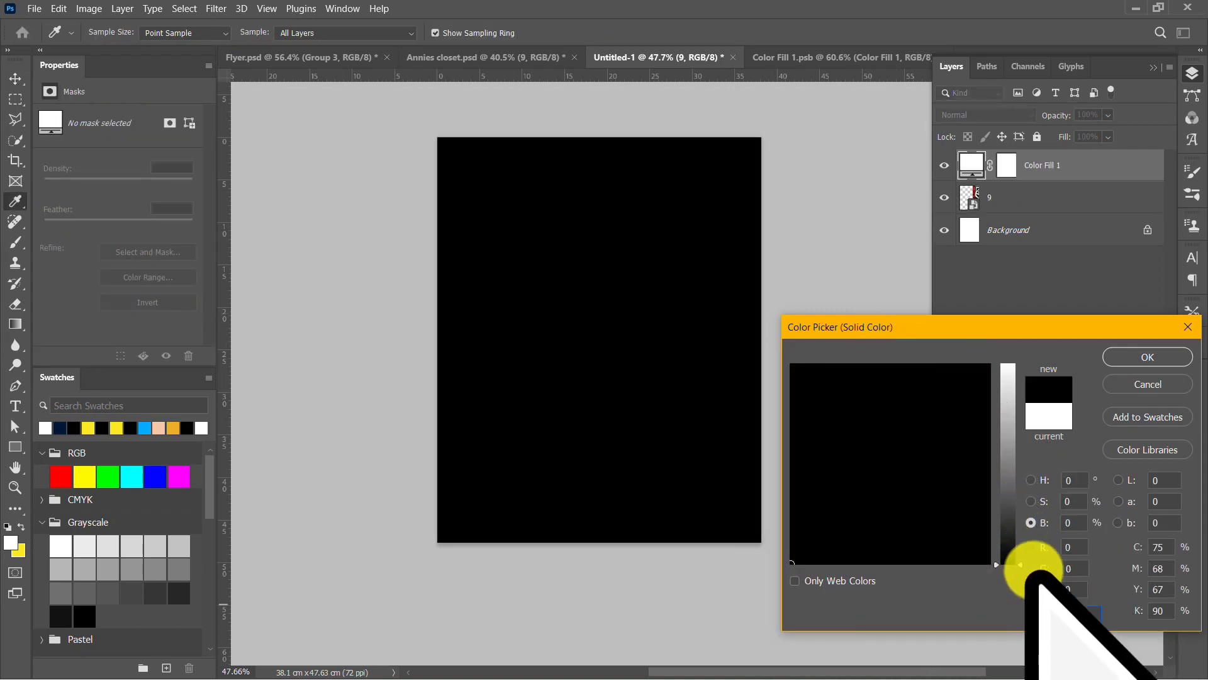
pyautogui.click(1148, 356)
pyautogui.press('v')
pyautogui.moveTo(1038, 165); pyautogui.dragTo(1046, 210)
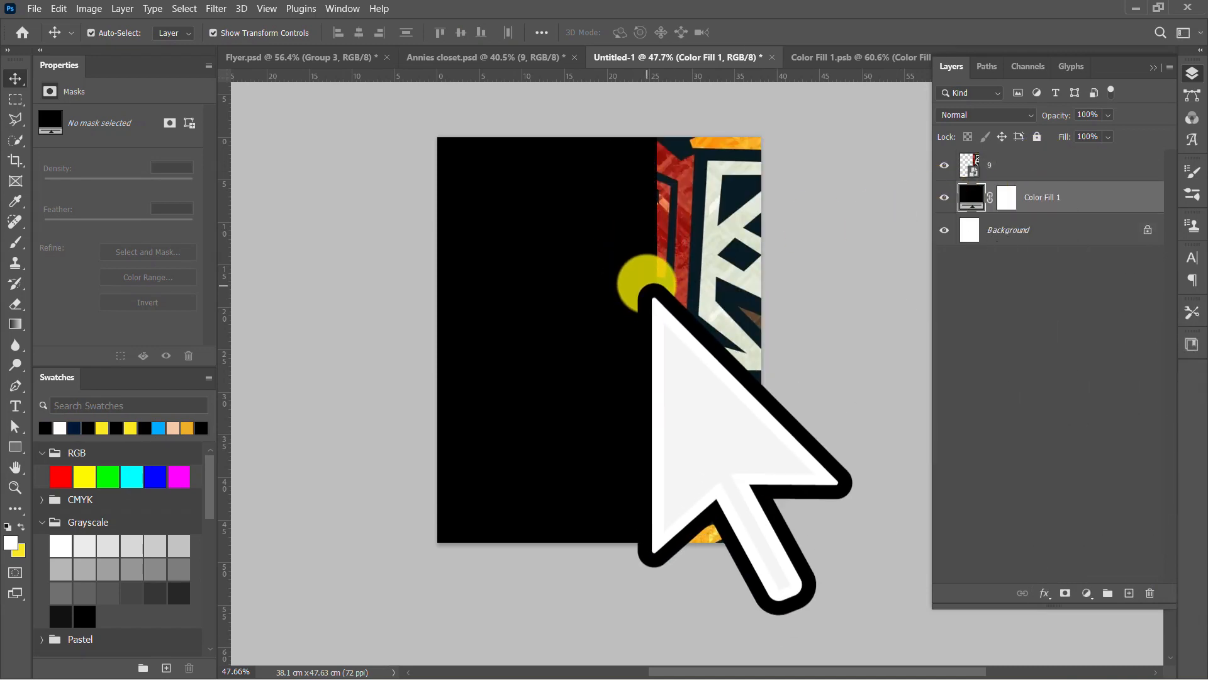
# Step: Place the Realistic Smoke Overlays 11 image from its File Explorer folder into the Photoshop document Untitled-1 above the black fill
pyautogui.hotkey('alt', 'Tab')
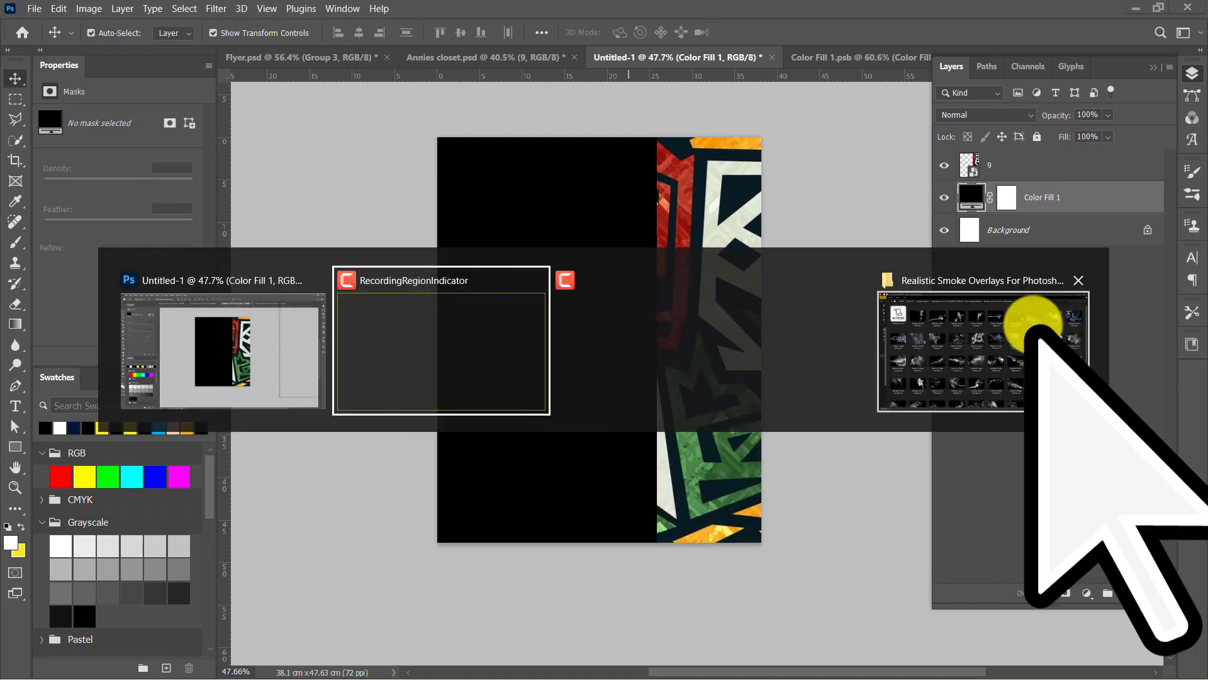
pyautogui.click(1033, 319)
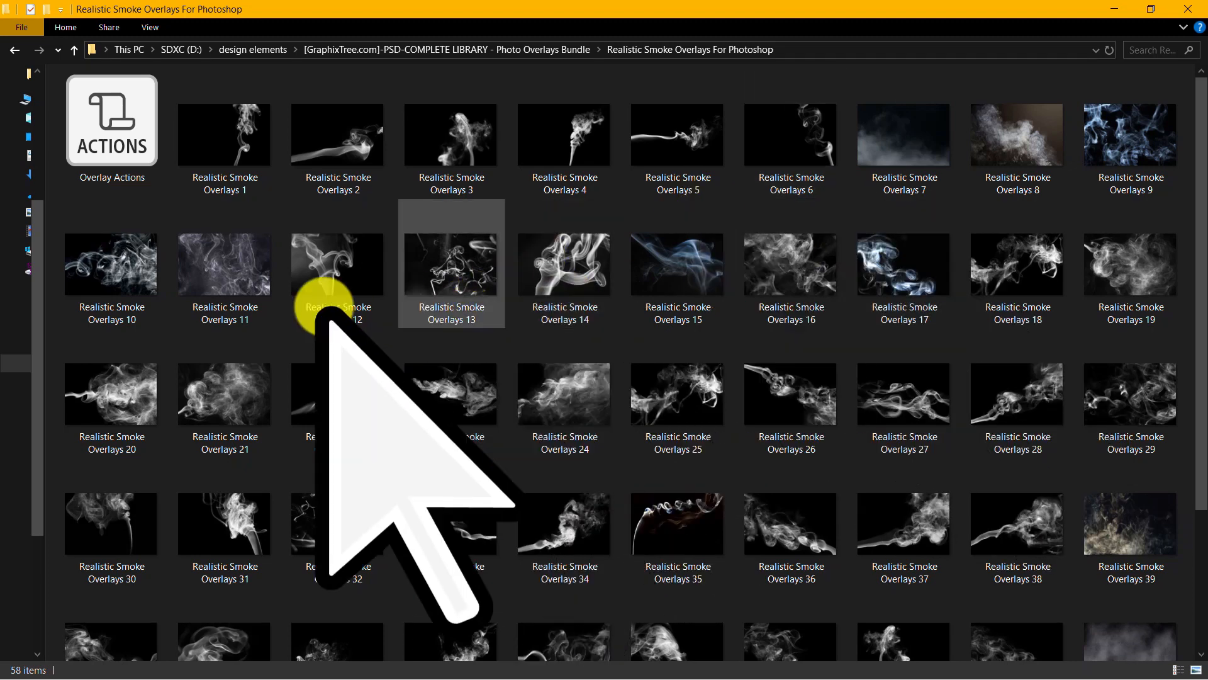
pyautogui.moveTo(230, 268); pyautogui.dragTo(474, 368)
pyautogui.hotkey('alt', 'Tab')
# Step: Enlarge the smoke overlay to about 60 × 40 cm, position it over the lower part of the canvas, and deselect it
pyautogui.moveTo(600, 369); pyautogui.dragTo(553, 477)
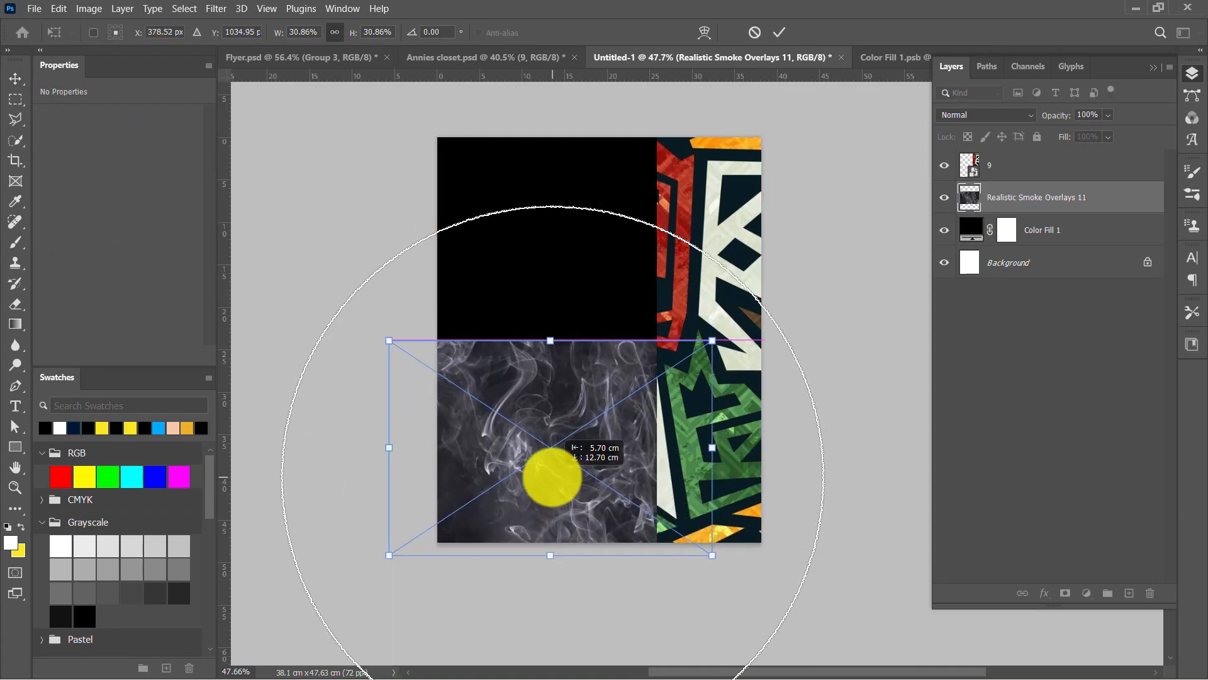
pyautogui.moveTo(711, 341); pyautogui.dragTo(803, 272)
pyautogui.moveTo(594, 436); pyautogui.dragTo(566, 435)
pyautogui.moveTo(779, 271); pyautogui.dragTo(861, 214)
pyautogui.moveTo(526, 385); pyautogui.dragTo(512, 386)
pyautogui.click(778, 31)
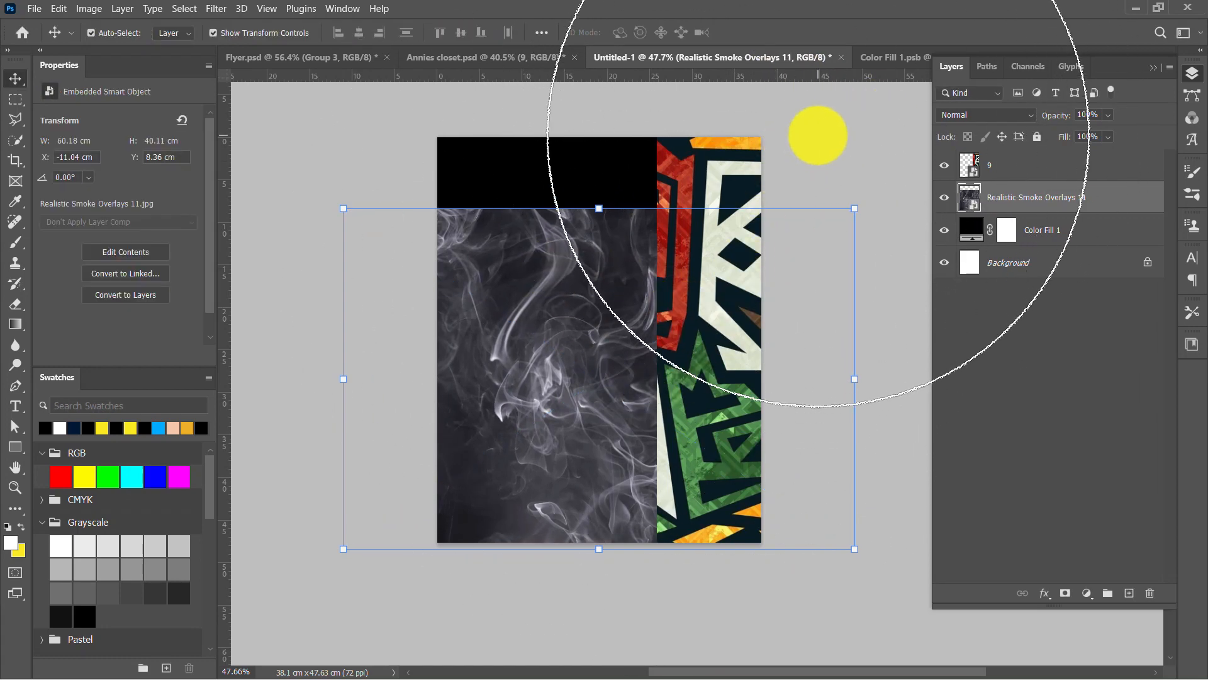
pyautogui.click(817, 130)
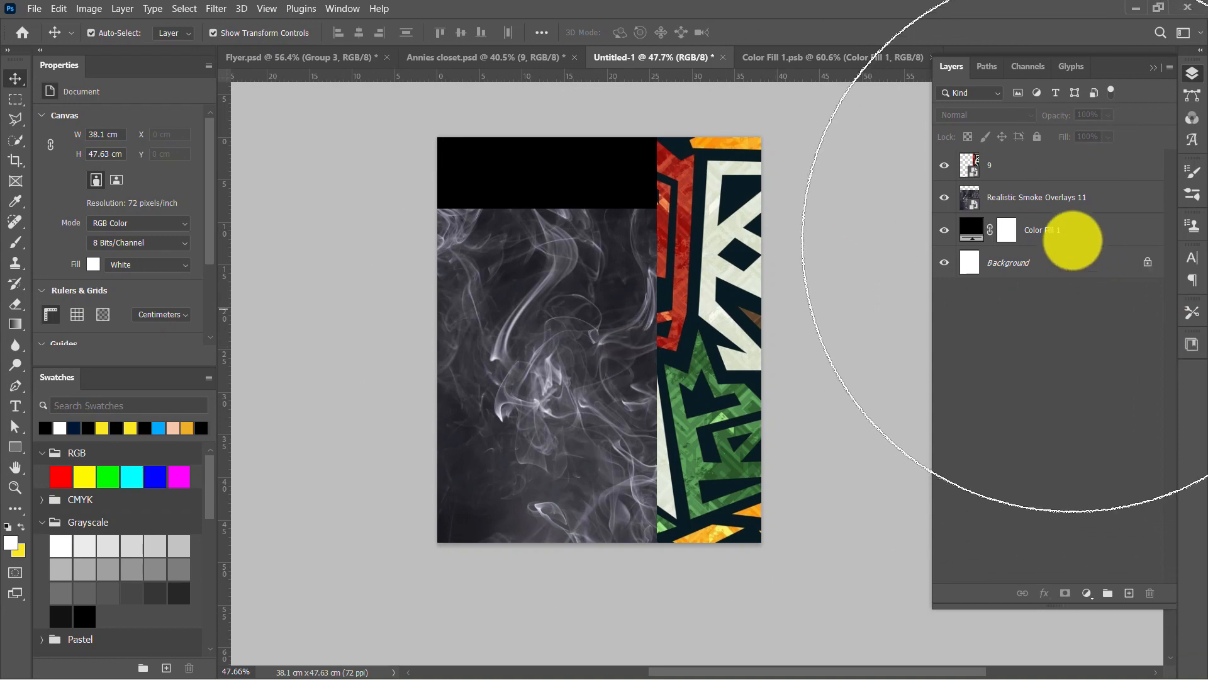
# Step: Hide the Realistic Smoke Overlays 11 layer and start Add Noise on Color Fill 1, converting the fill to a smart object
pyautogui.click(1010, 233)
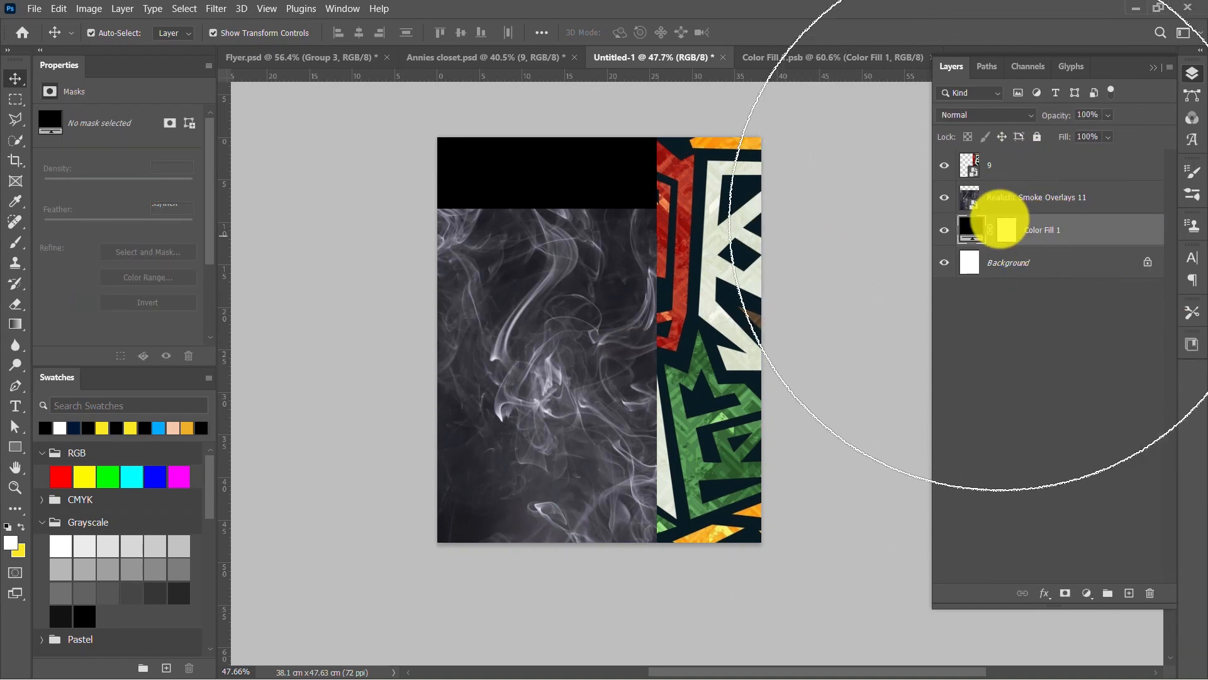
pyautogui.click(944, 197)
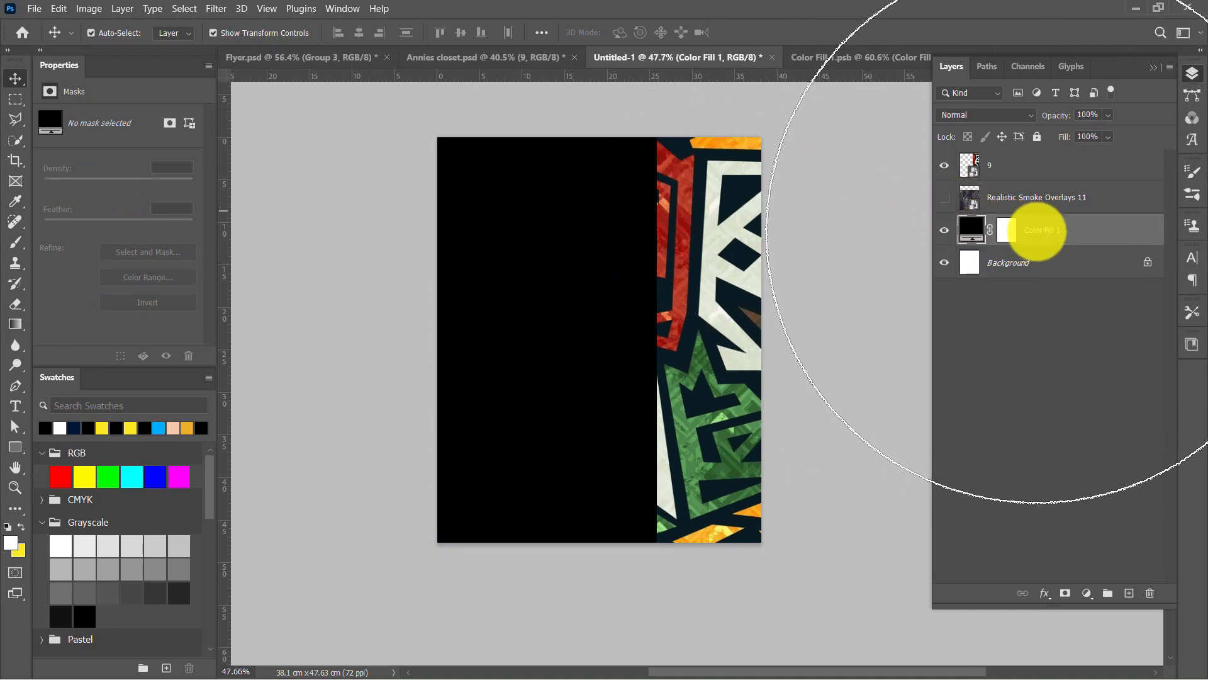
pyautogui.click(214, 10)
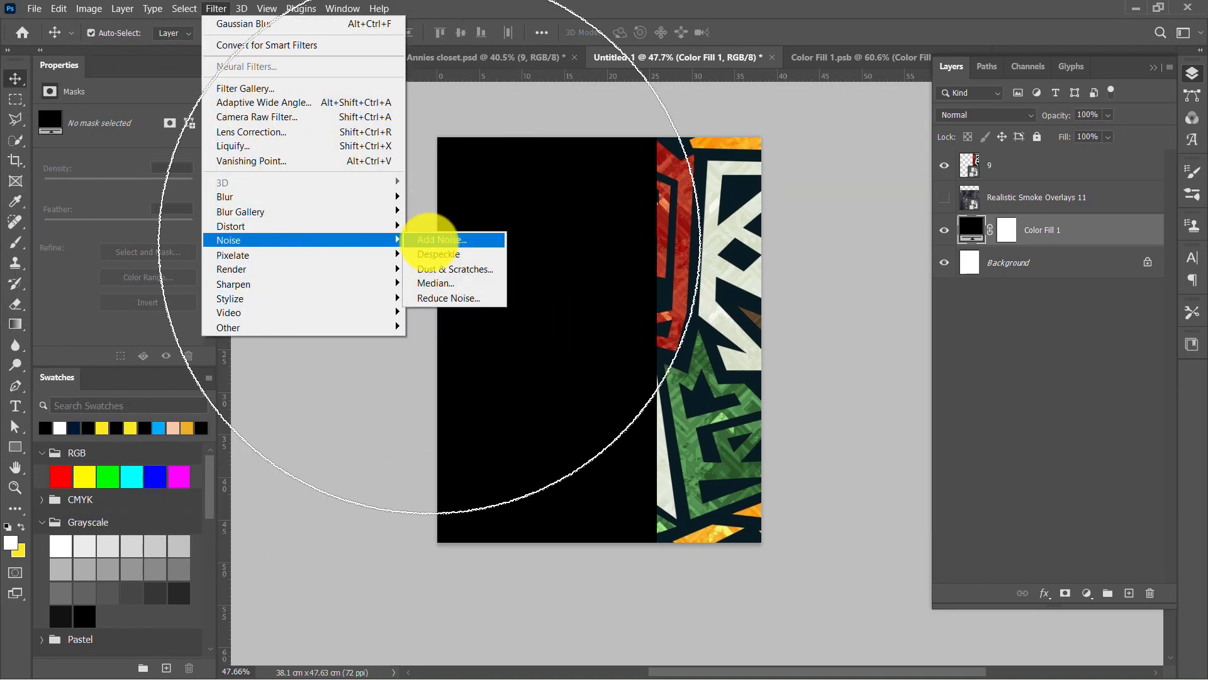
pyautogui.click(434, 239)
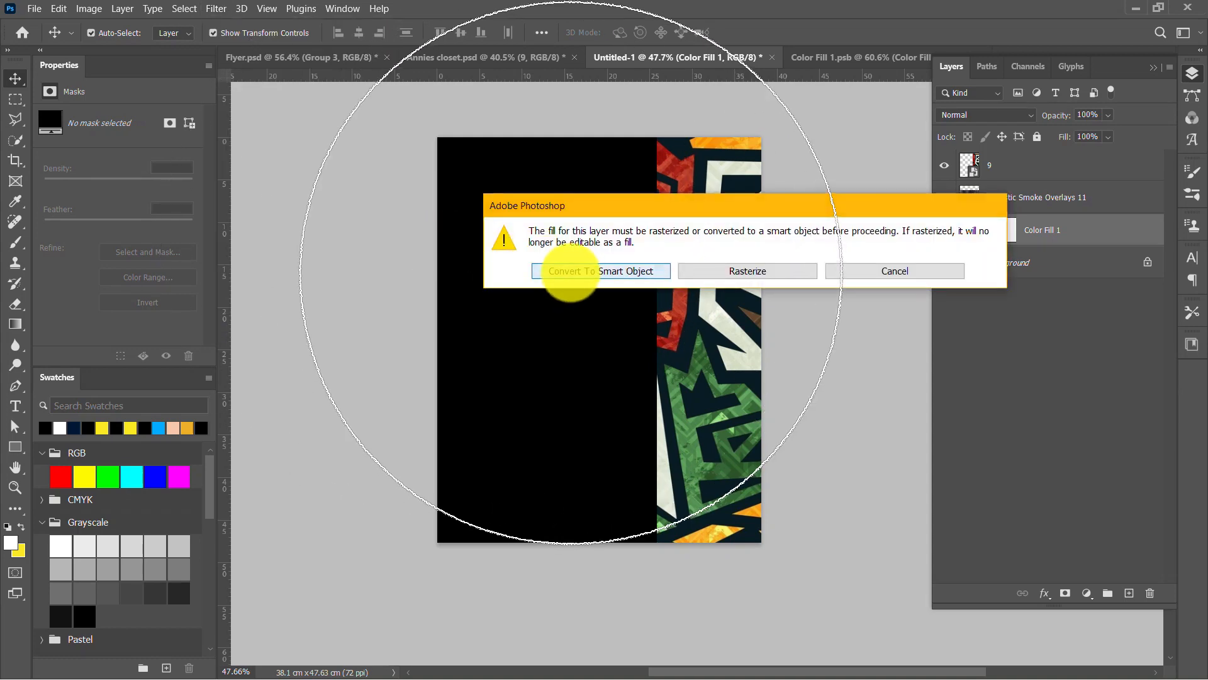
pyautogui.click(570, 271)
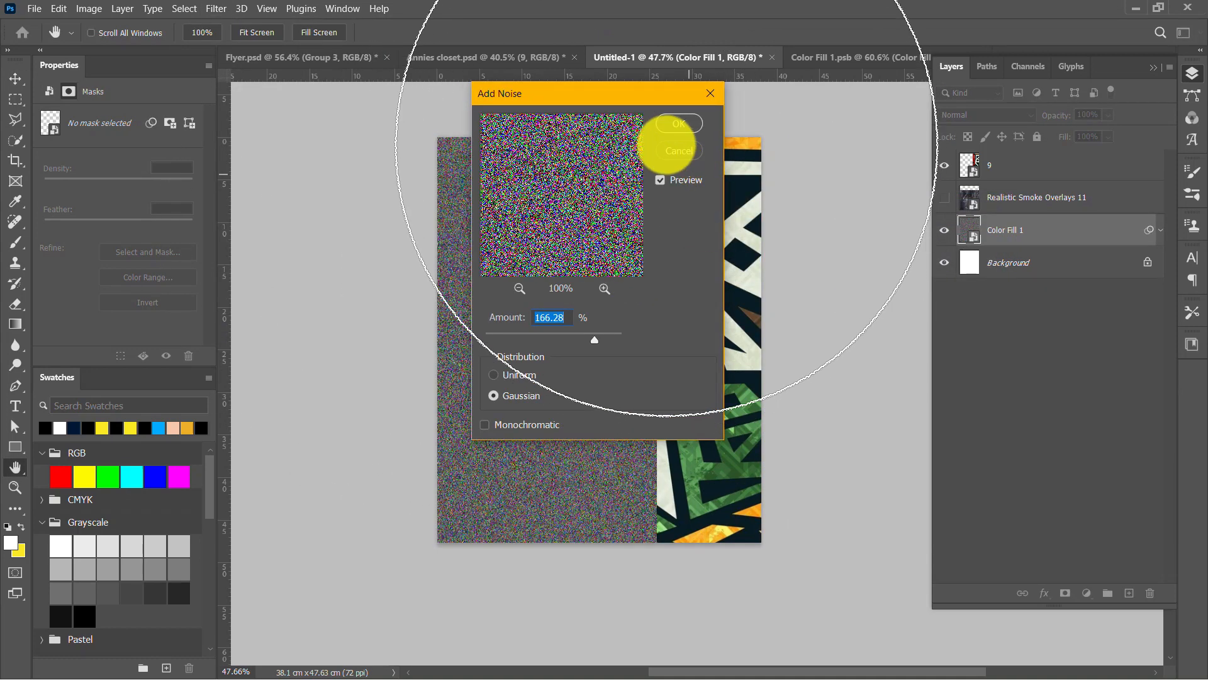
# Step: Apply Gaussian-distributed noise to the black fill with the amount set to 20.13%
pyautogui.moveTo(652, 96); pyautogui.dragTo(308, 146)
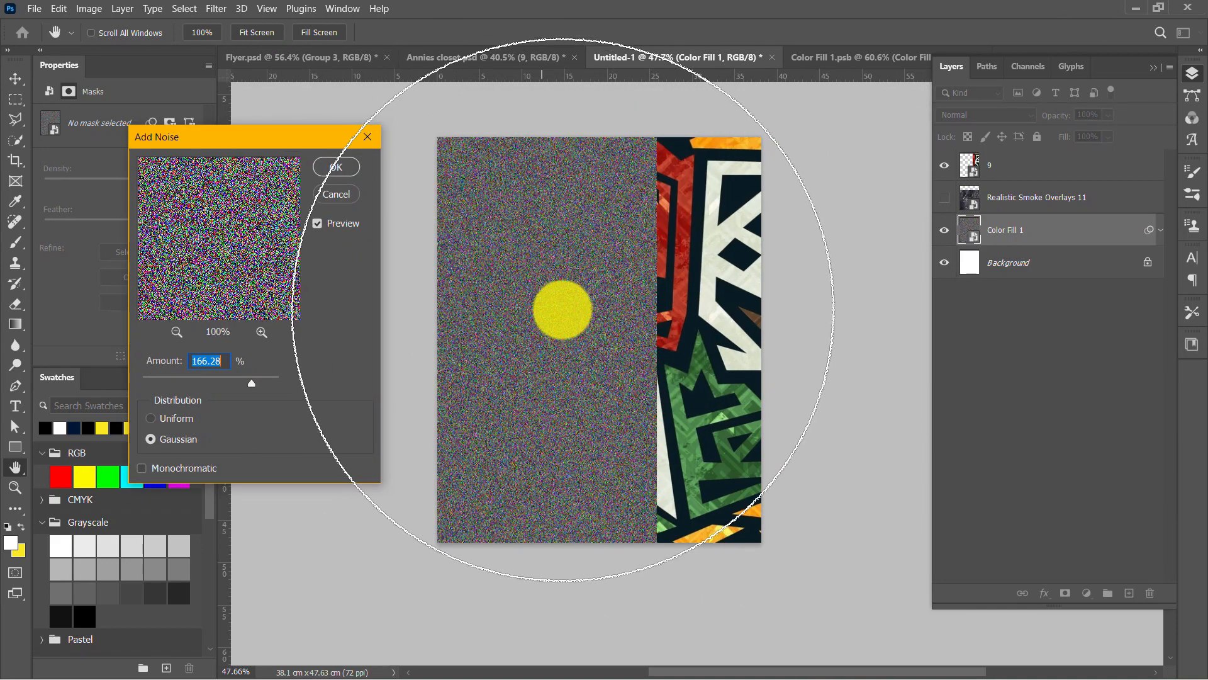
pyautogui.click(220, 378)
pyautogui.moveTo(220, 376); pyautogui.dragTo(172, 379)
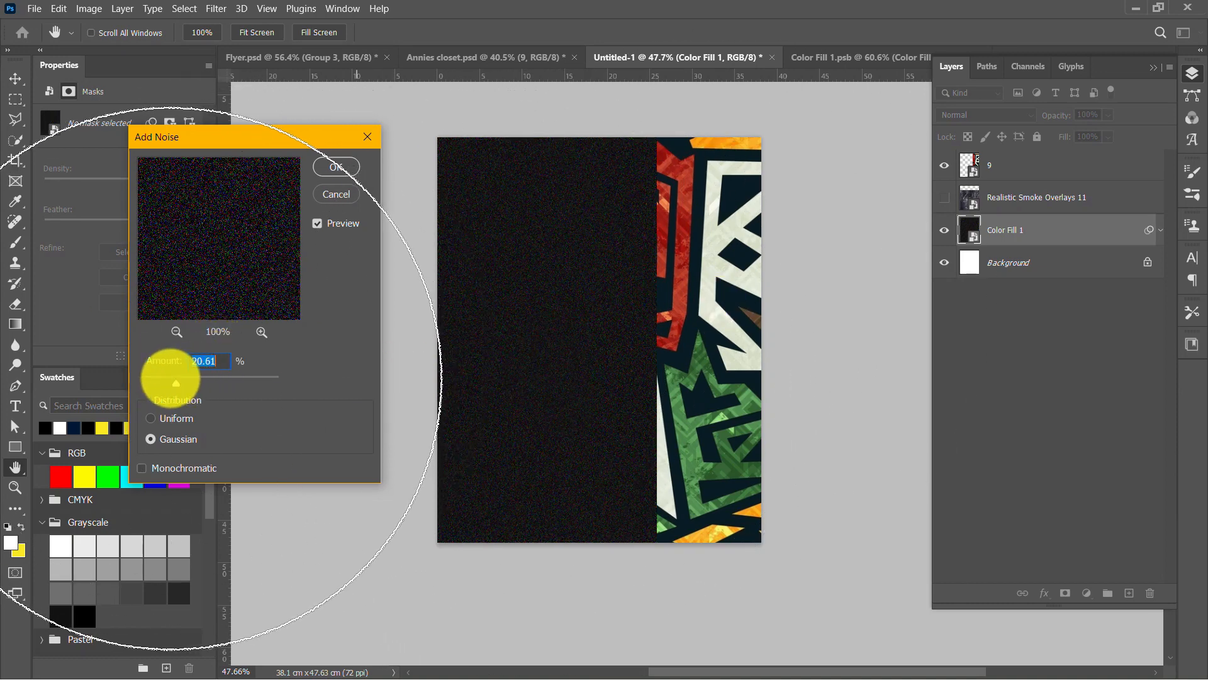
pyautogui.moveTo(175, 379); pyautogui.dragTo(175, 380)
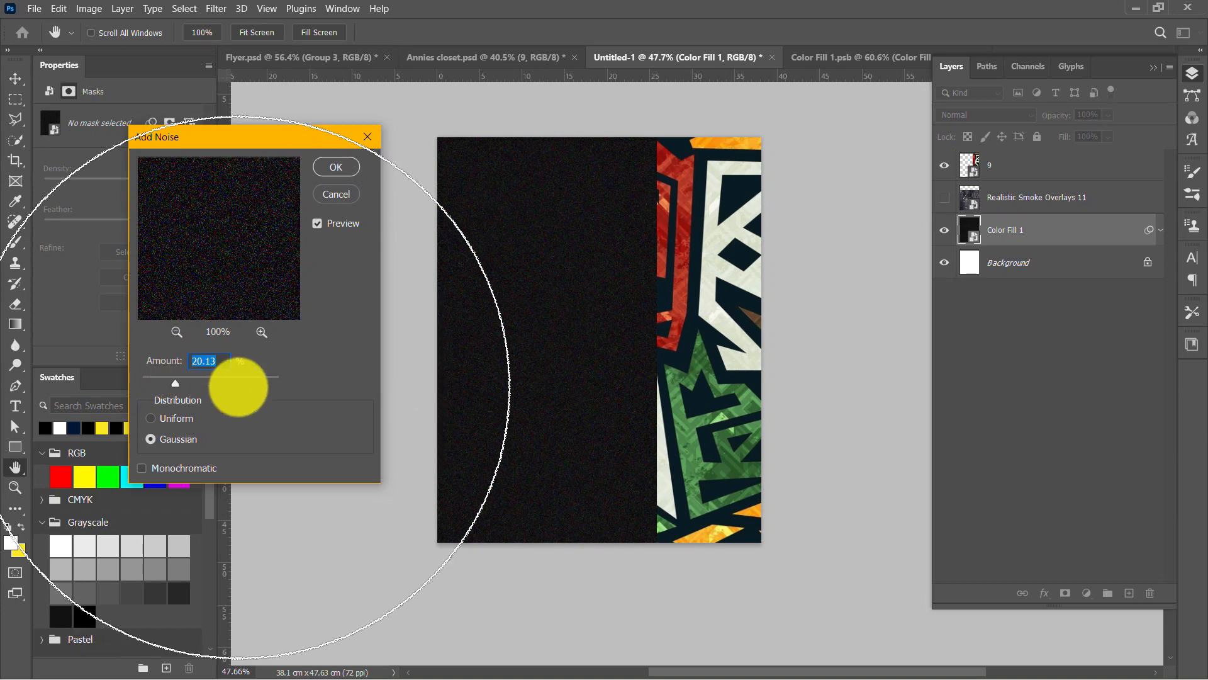
pyautogui.press('Return')
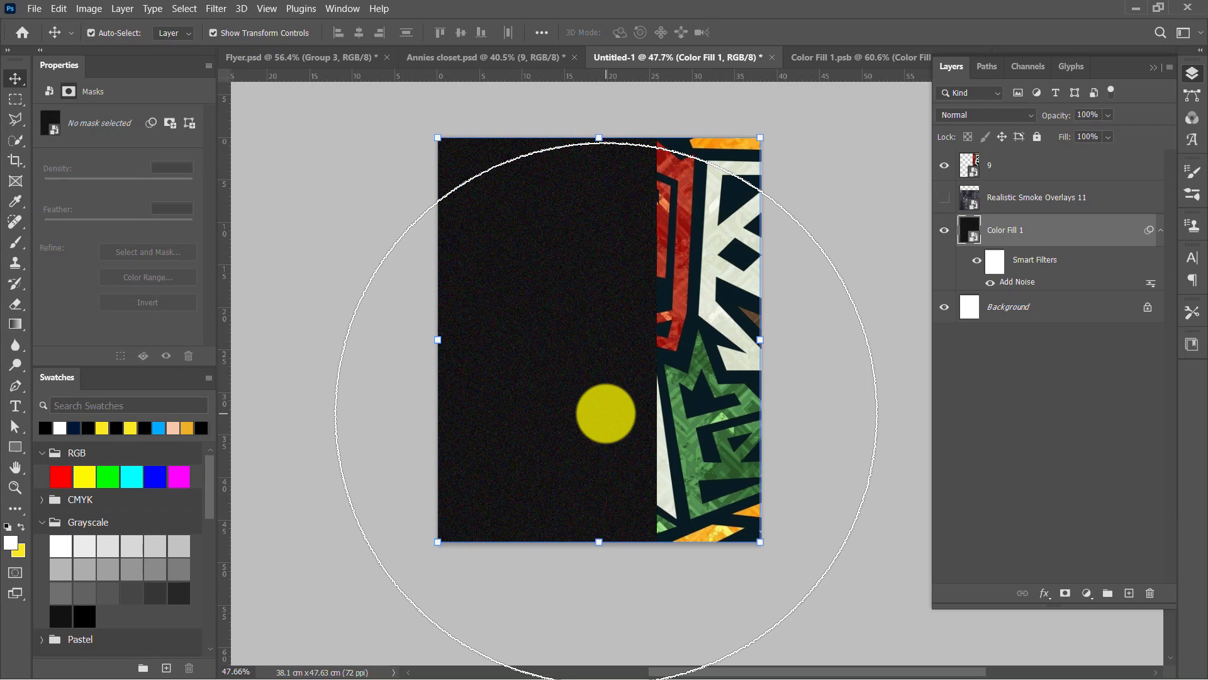
# Step: Check the black fill's noise texture up close and show the Realistic Smoke Overlays 11 layer again
pyautogui.scroll(5, 605, 414)
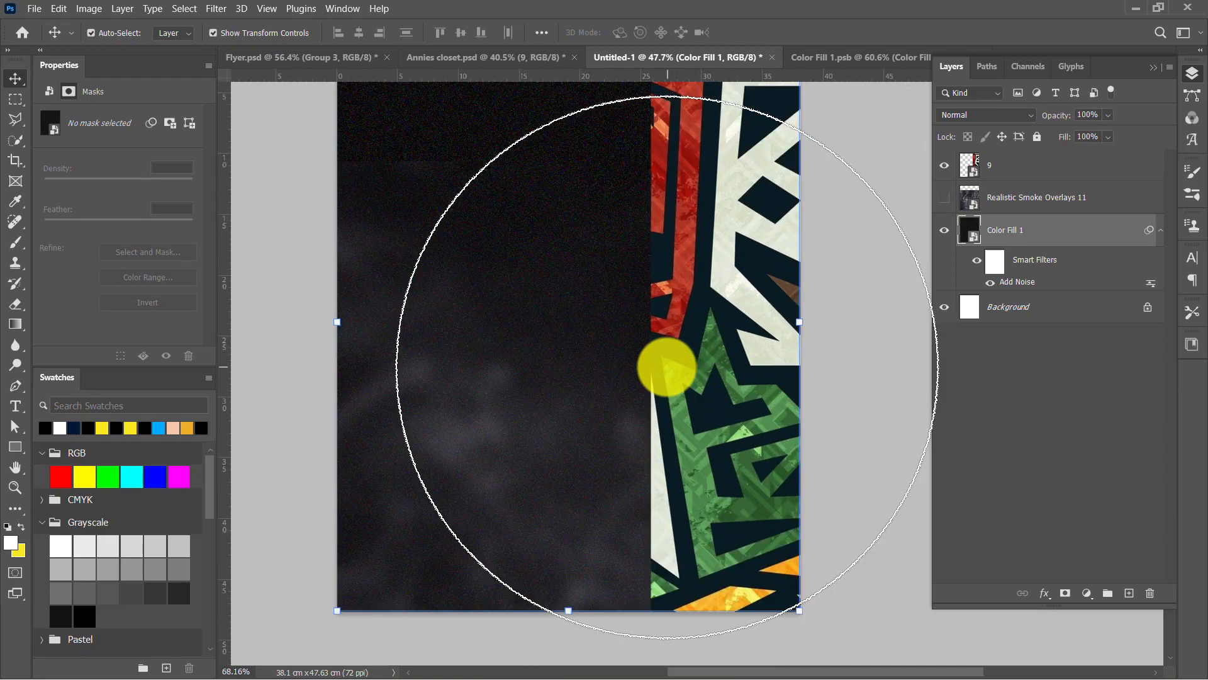
pyautogui.scroll(-5, 566, 371)
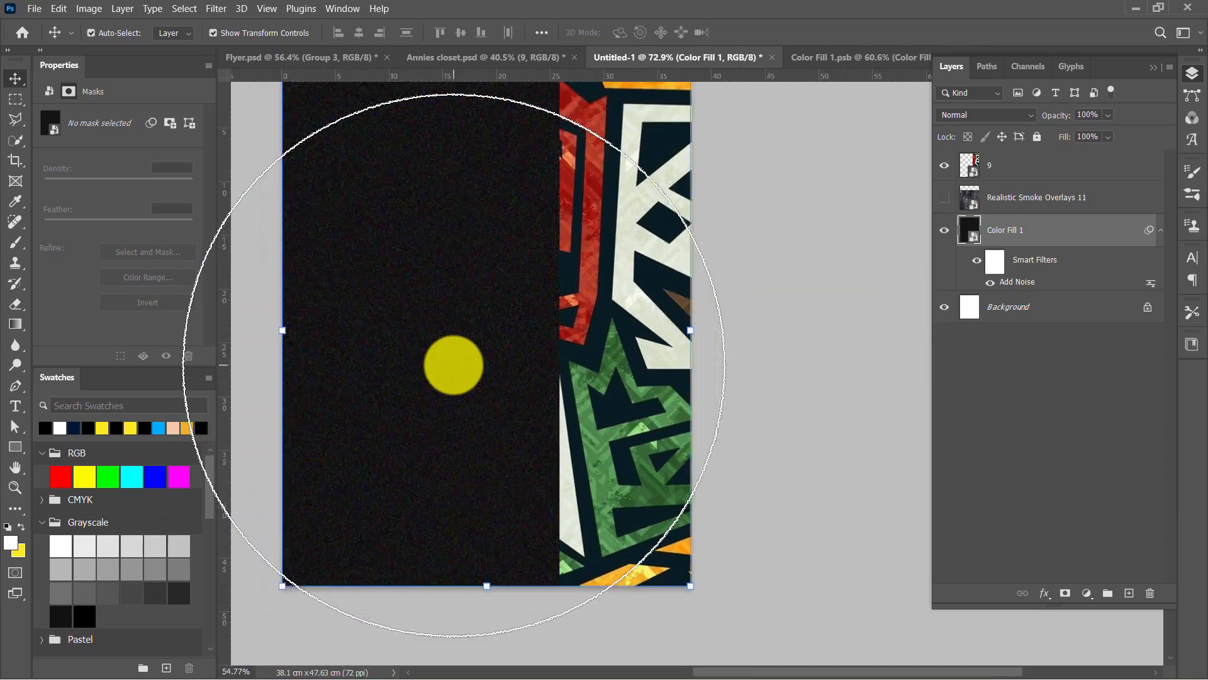
pyautogui.moveTo(549, 357); pyautogui.dragTo(643, 361)
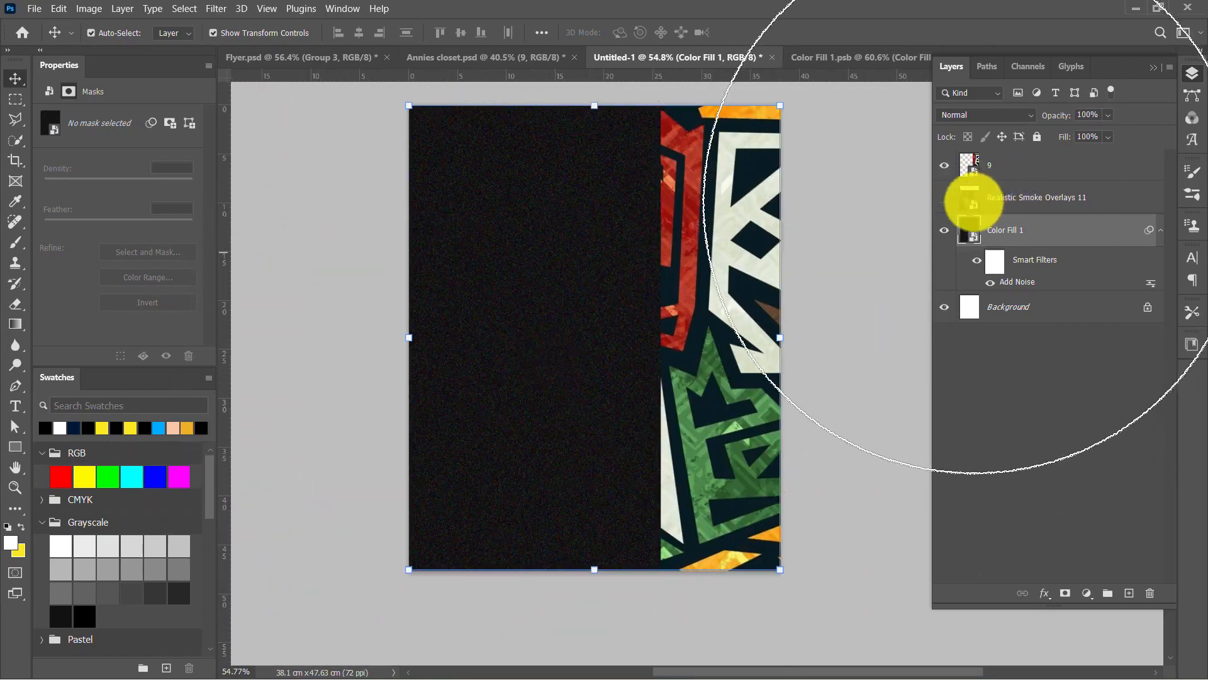
pyautogui.click(944, 197)
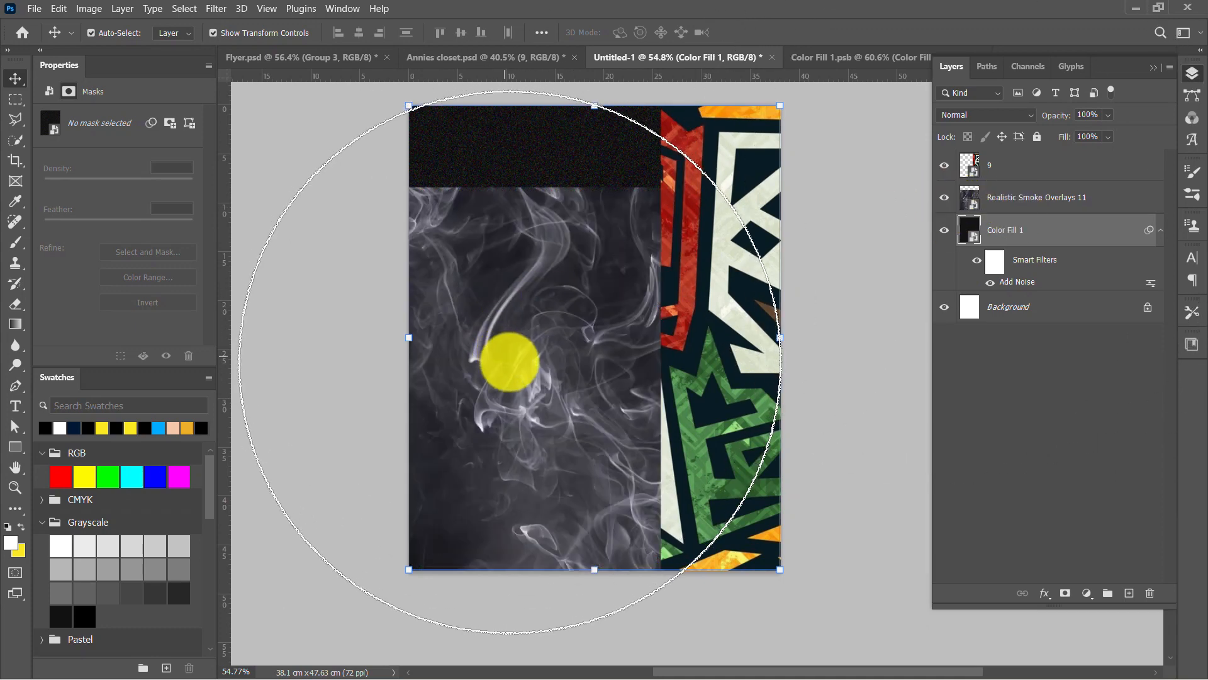
# Step: Apply a Gaussian Blur with a 23.5-pixel radius to the Color Fill 1 layer
pyautogui.click(215, 8)
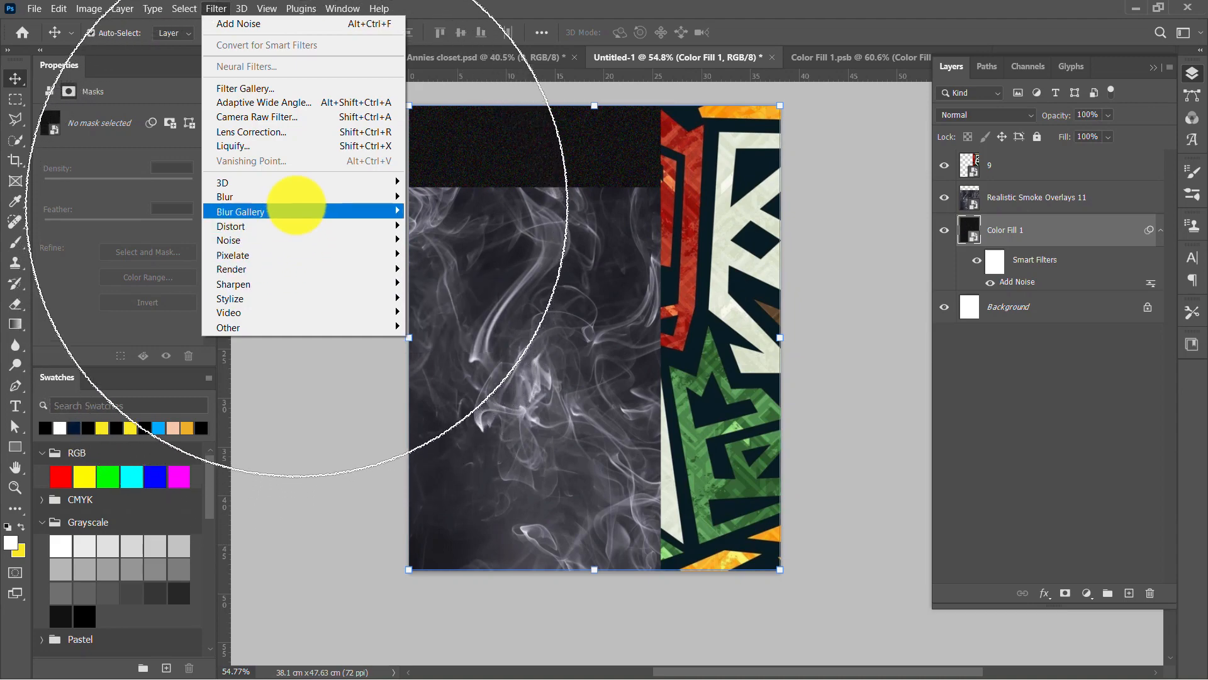
pyautogui.moveTo(329, 197)
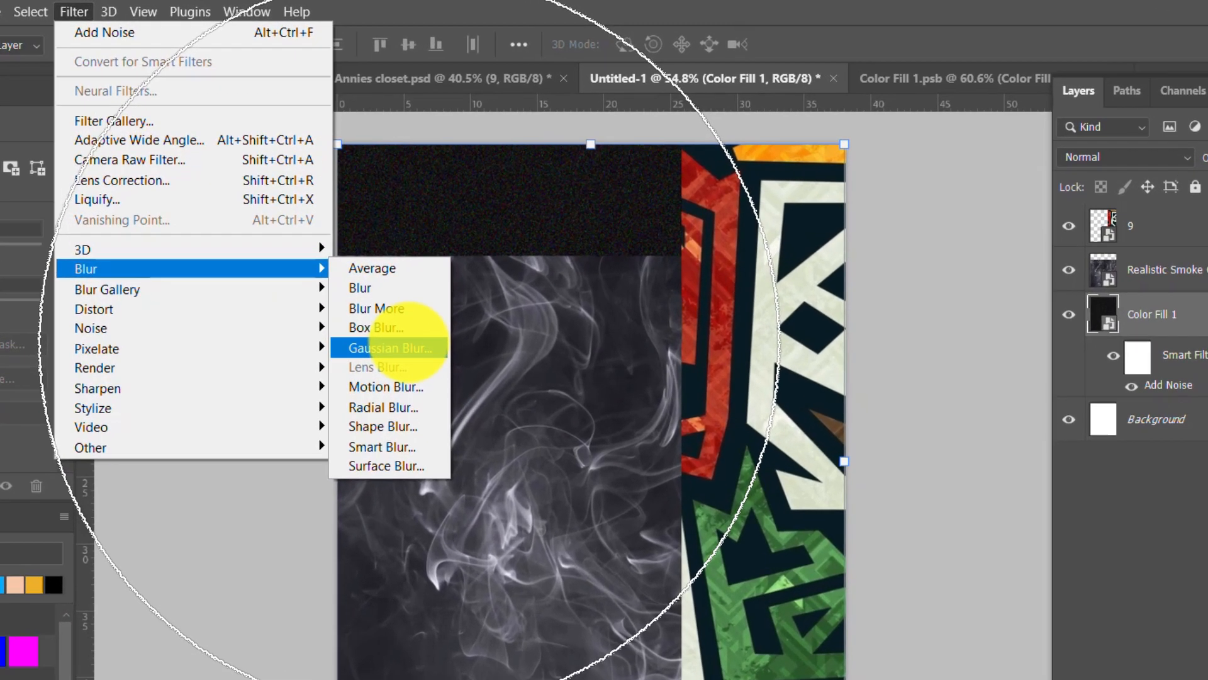
pyautogui.click(447, 254)
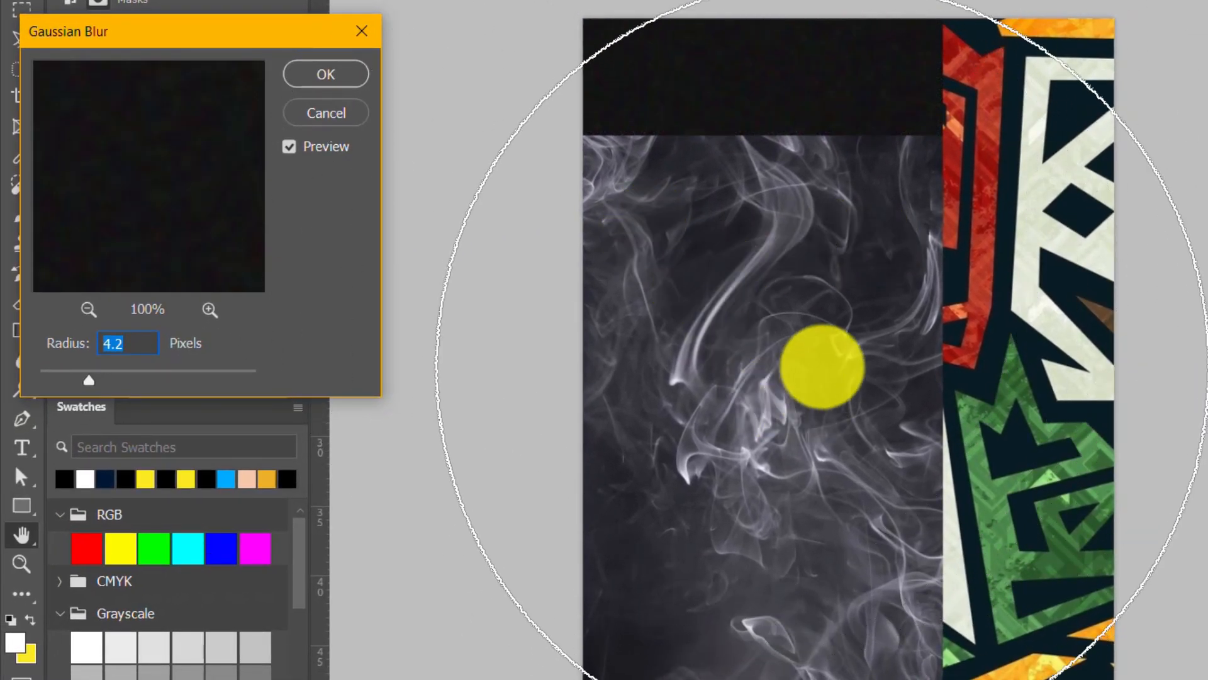
pyautogui.moveTo(107, 368); pyautogui.dragTo(157, 375)
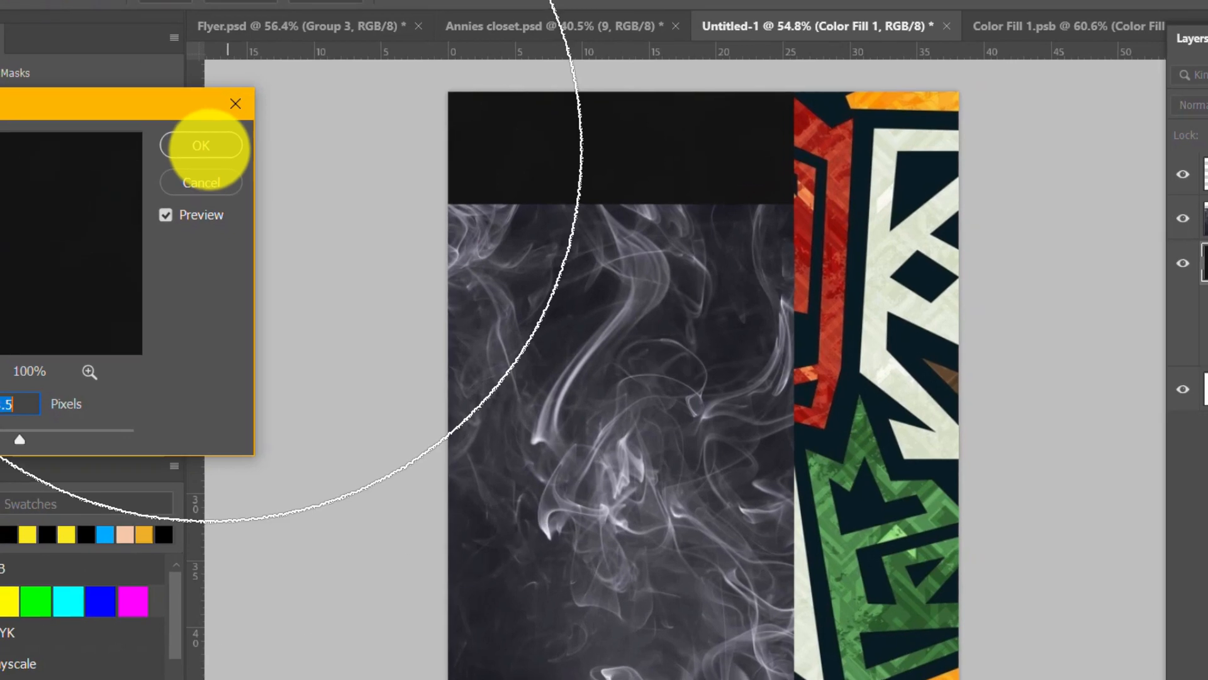
pyautogui.click(200, 145)
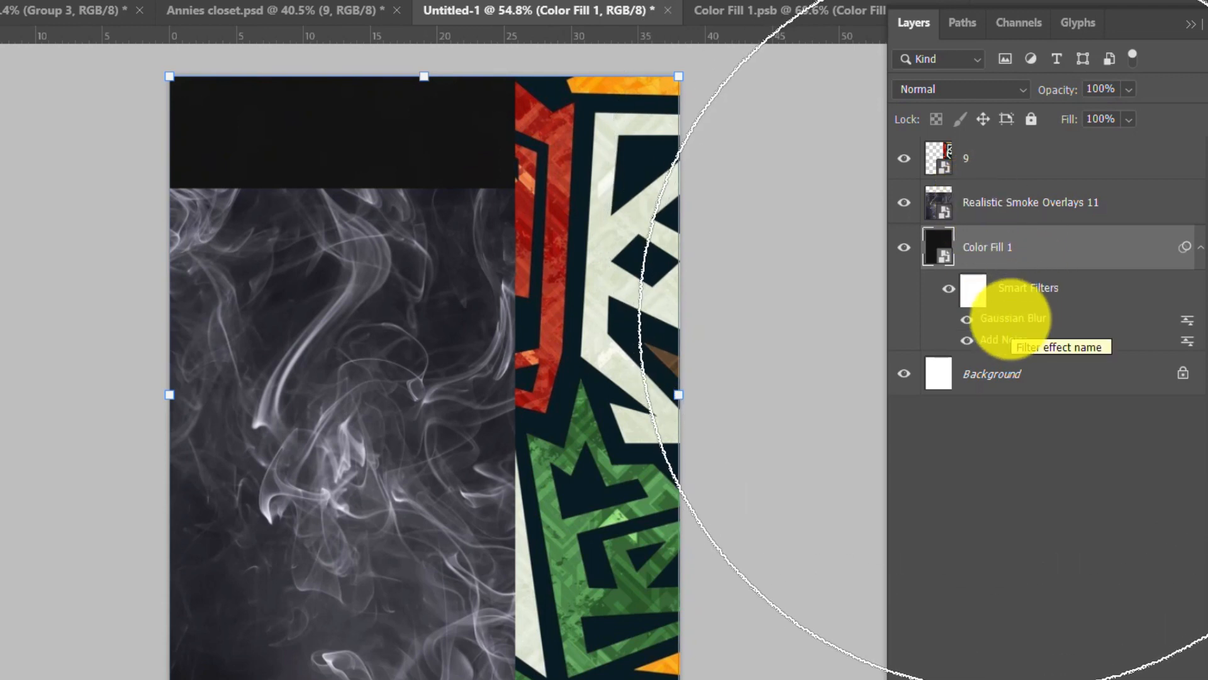
# Step: Move the Gaussian Blur smart filter from Color Fill 1 to Realistic Smoke Overlays 11 and select the smoke layer
pyautogui.moveTo(1010, 317); pyautogui.dragTo(989, 205)
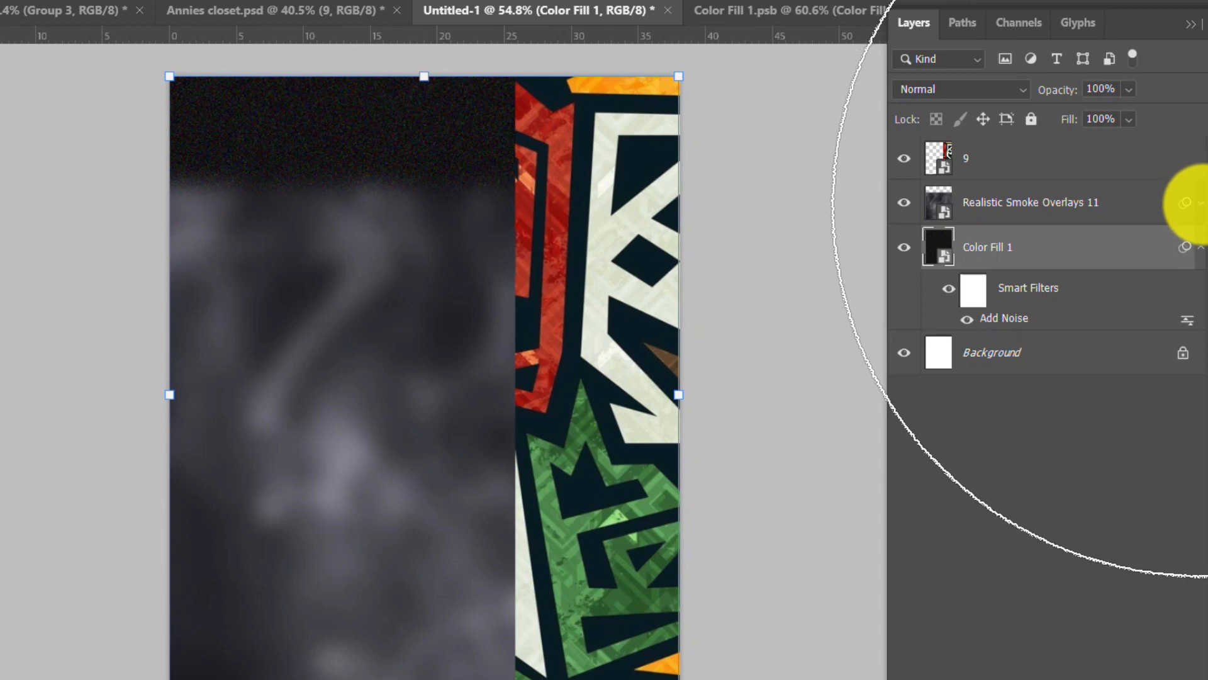
pyautogui.click(1199, 202)
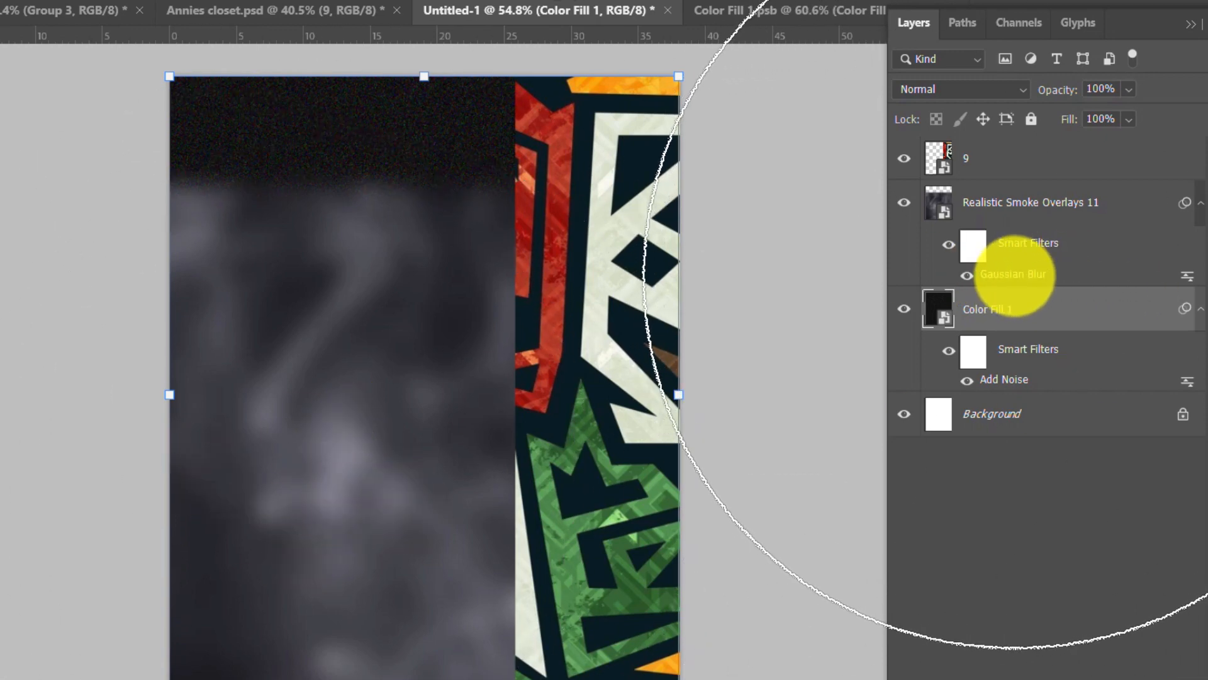
pyautogui.hotkey('alt', ']')
# Step: Reduce the smoke layer's Gaussian Blur radius to 9.6 pixels
pyautogui.doubleClick(1014, 275)
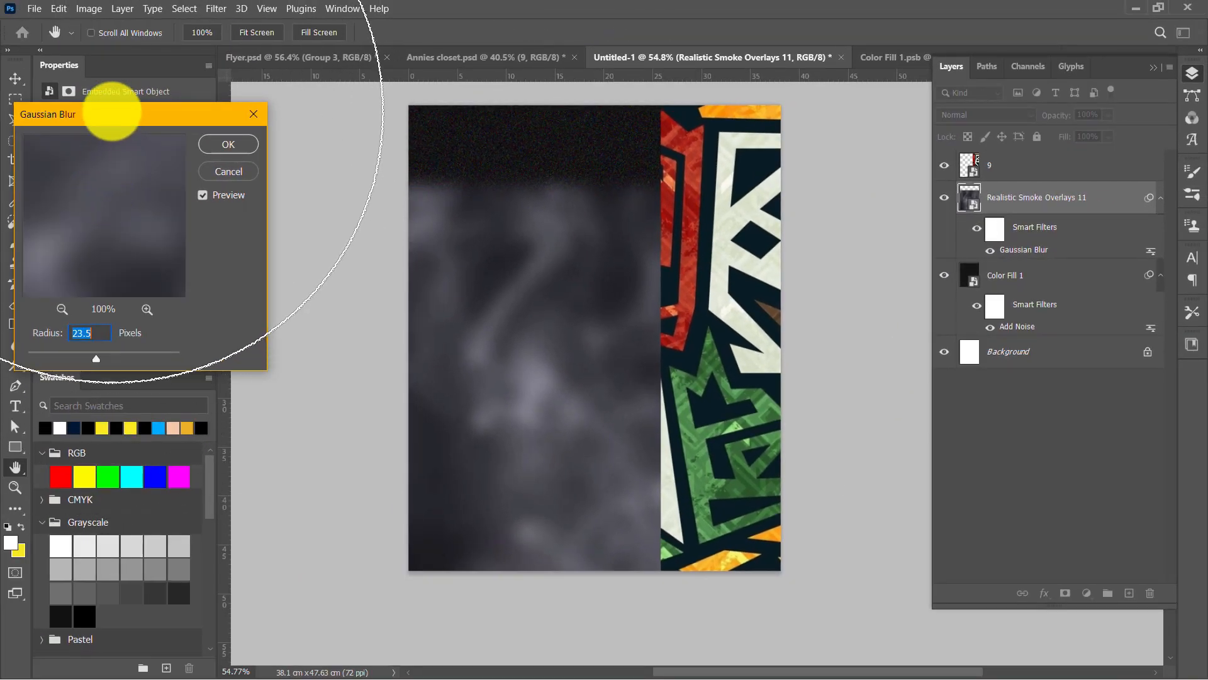
pyautogui.moveTo(112, 112); pyautogui.dragTo(259, 132)
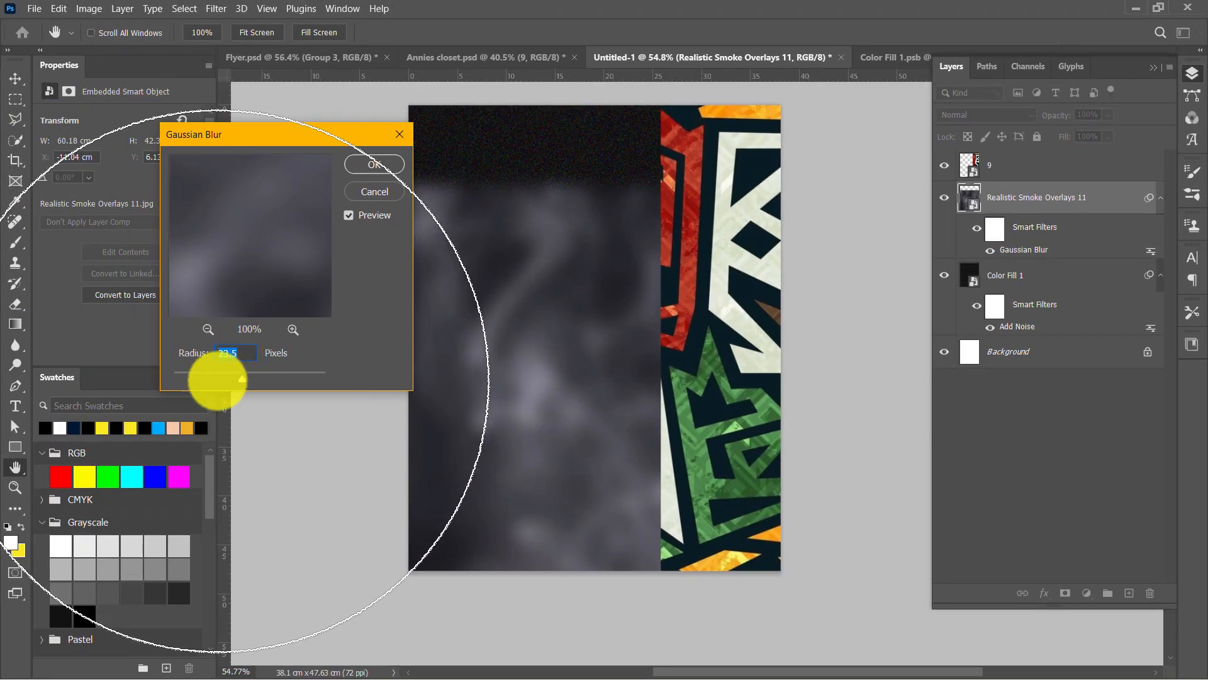
pyautogui.moveTo(238, 375); pyautogui.dragTo(238, 378)
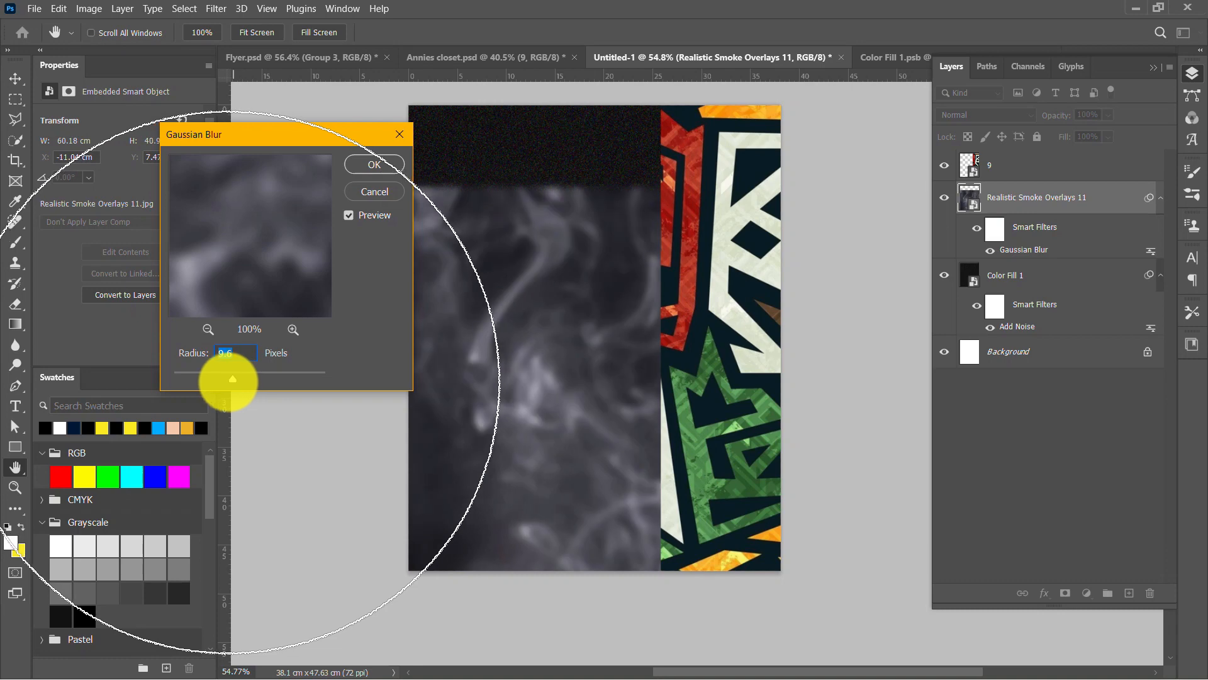
pyautogui.click(372, 167)
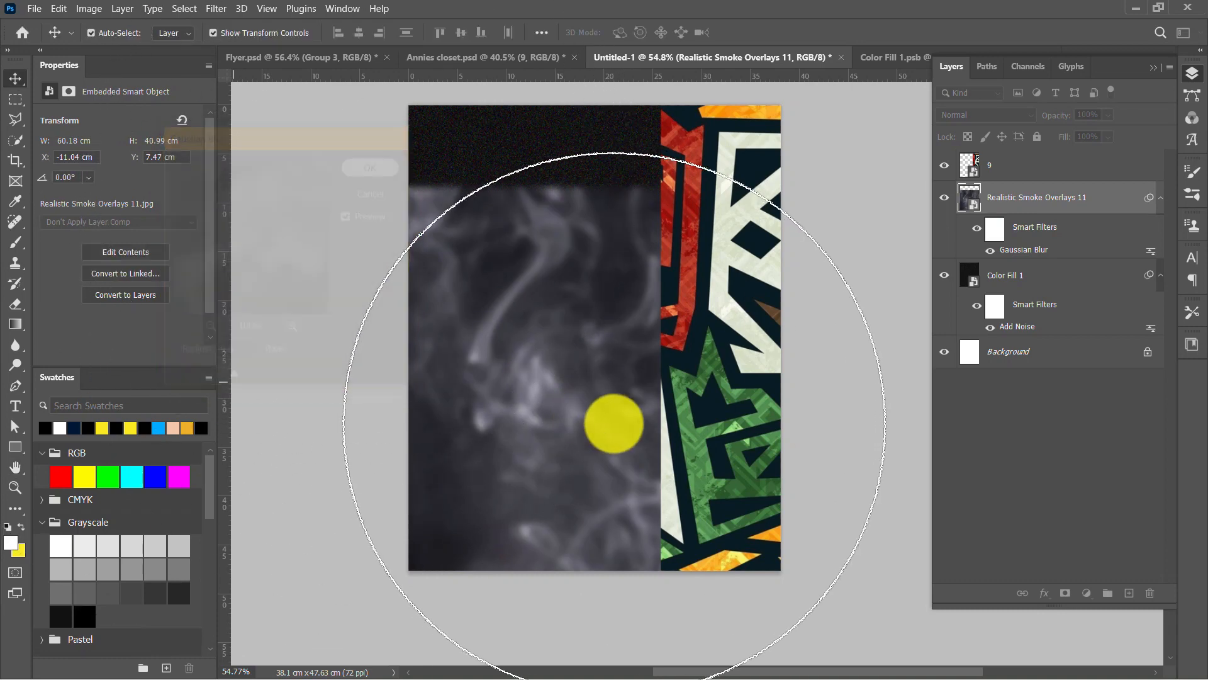
# Step: Rotate the smoke overlay 90° and position it over the lower part of the canvas at about X -1.62 cm, Y 10.23 cm
pyautogui.moveTo(582, 405); pyautogui.dragTo(655, 265)
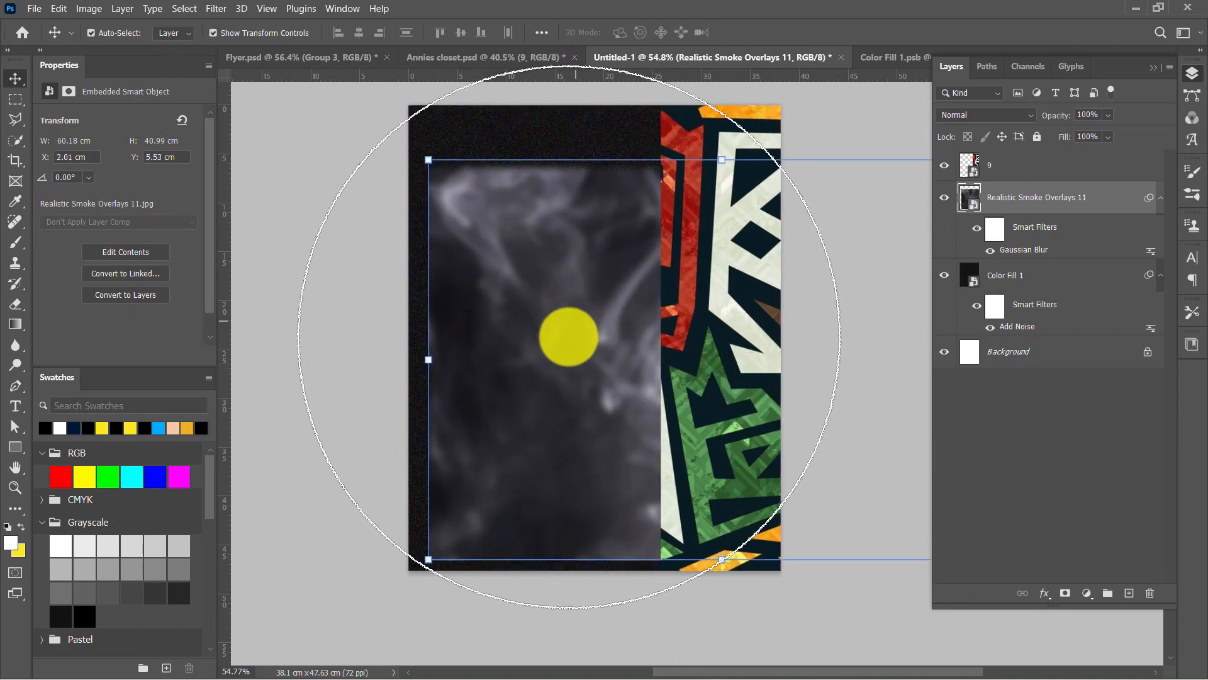
pyautogui.scroll(-3, 568, 336)
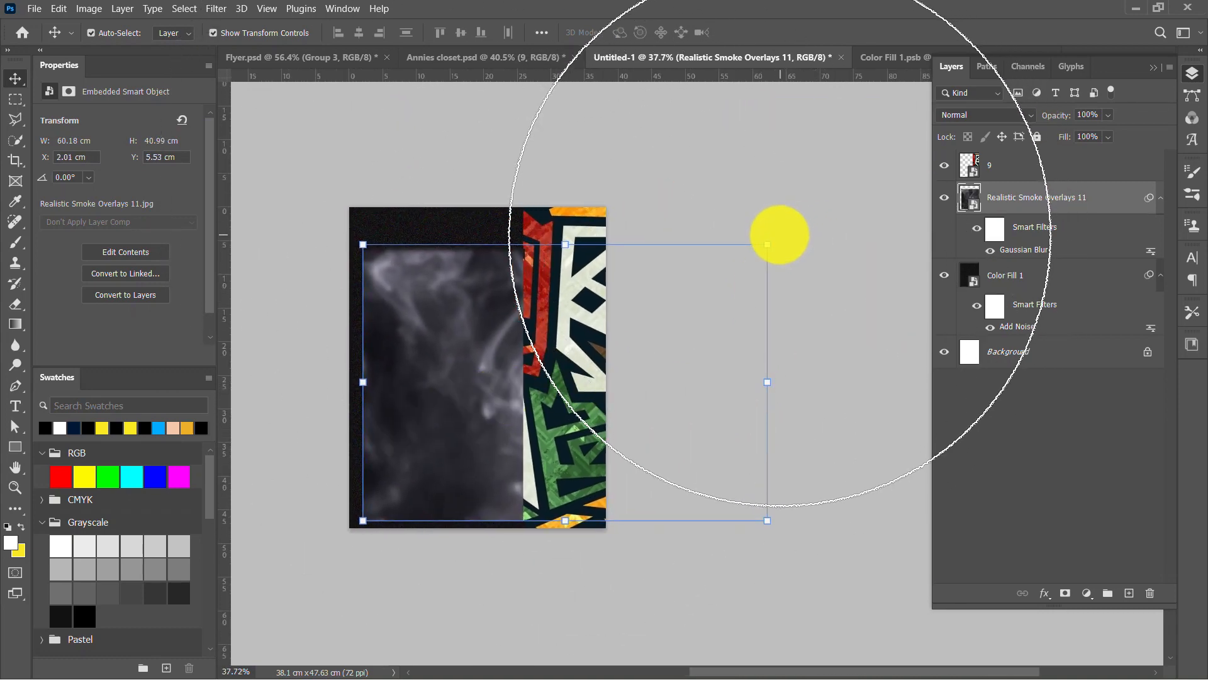
pyautogui.hotkey('ctrl', 't')
pyautogui.moveTo(711, 546); pyautogui.dragTo(675, 553)
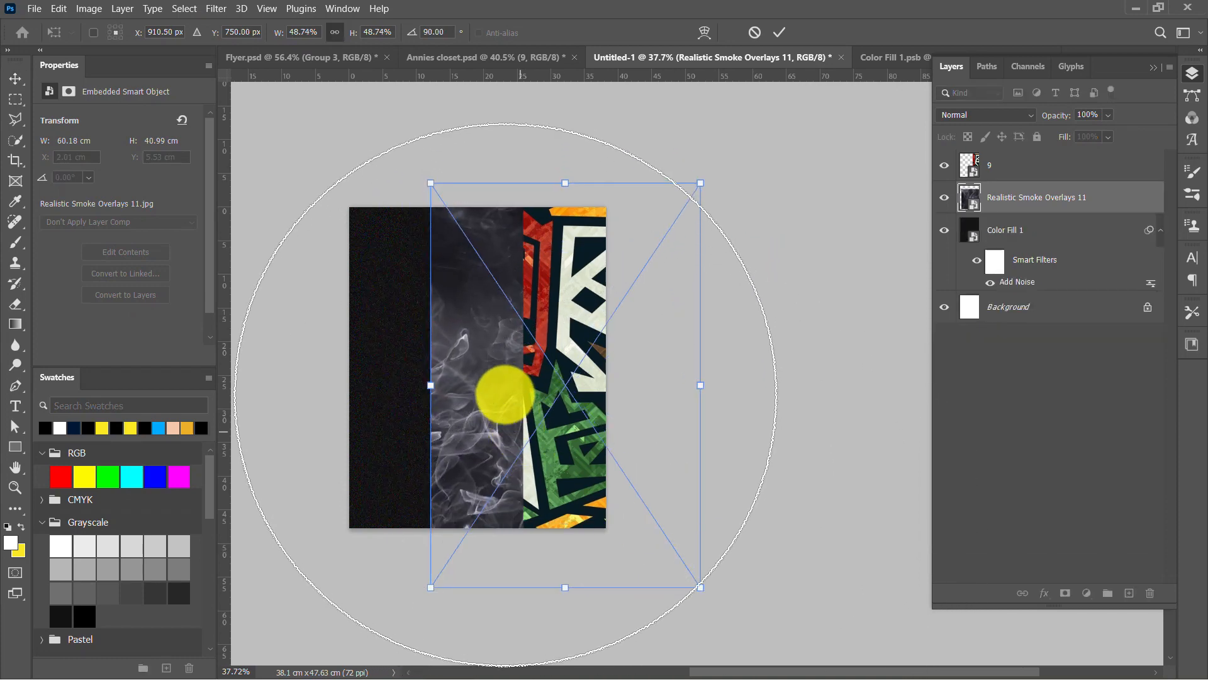
pyautogui.moveTo(502, 390); pyautogui.dragTo(415, 488)
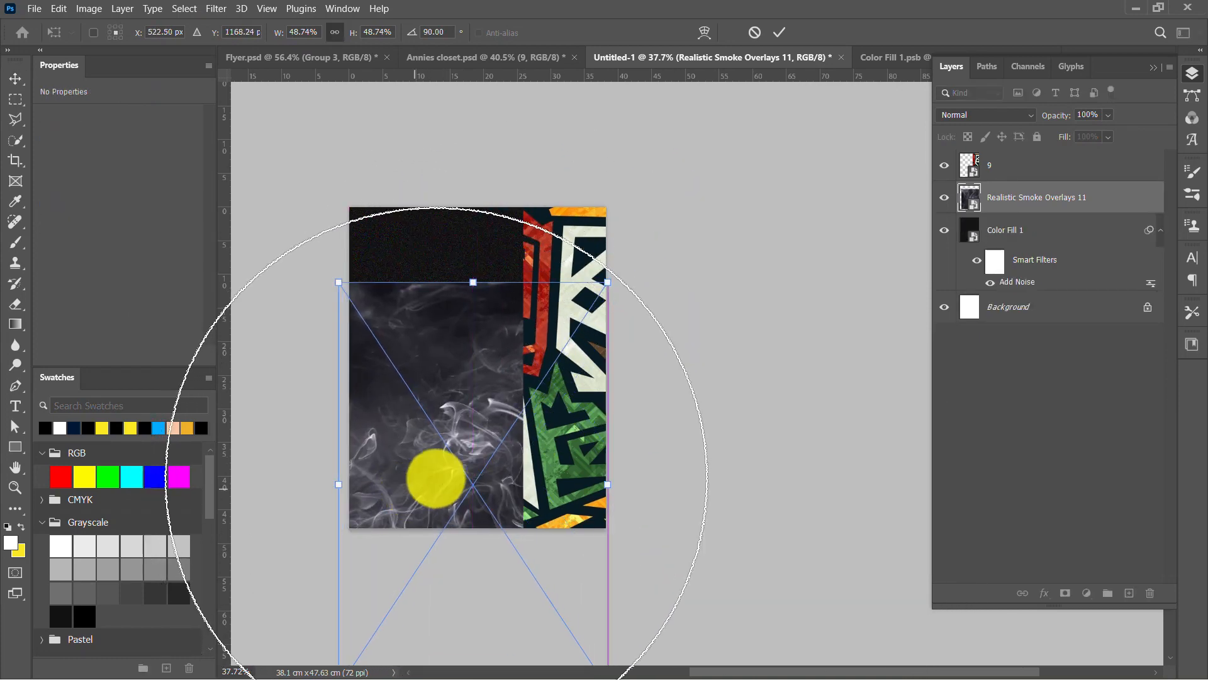
pyautogui.click(779, 32)
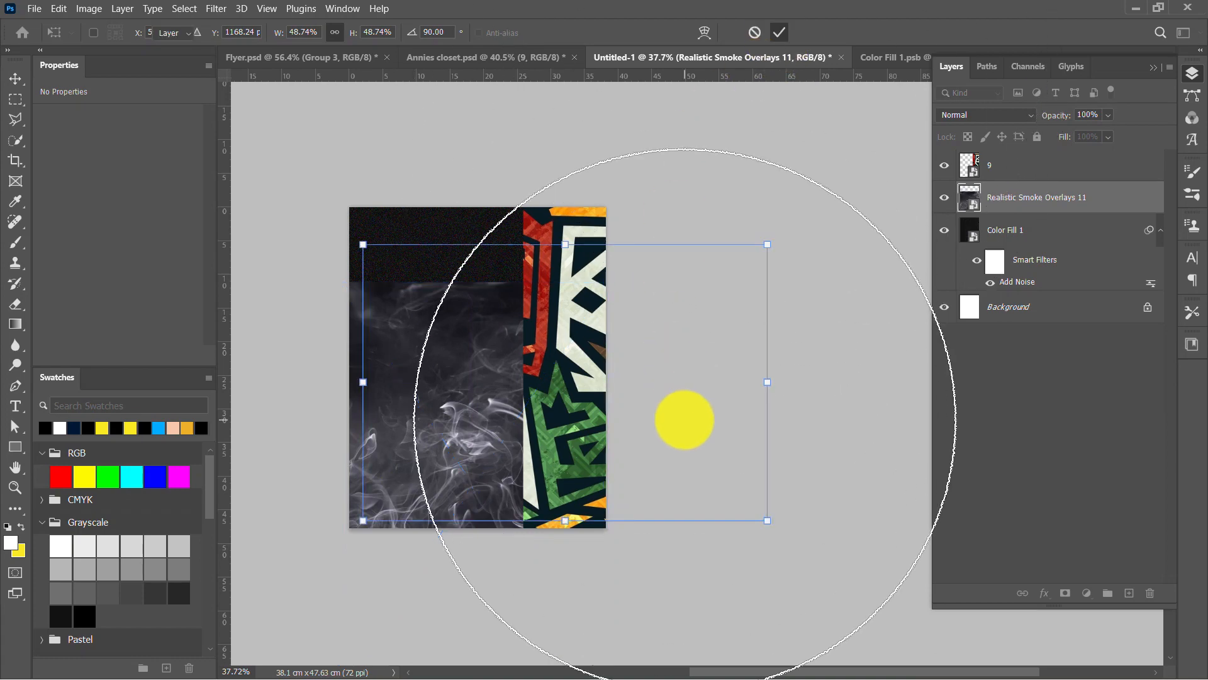
# Step: Lower the smoke overlay layer's opacity to 57%
pyautogui.scroll(5, 378, 421)
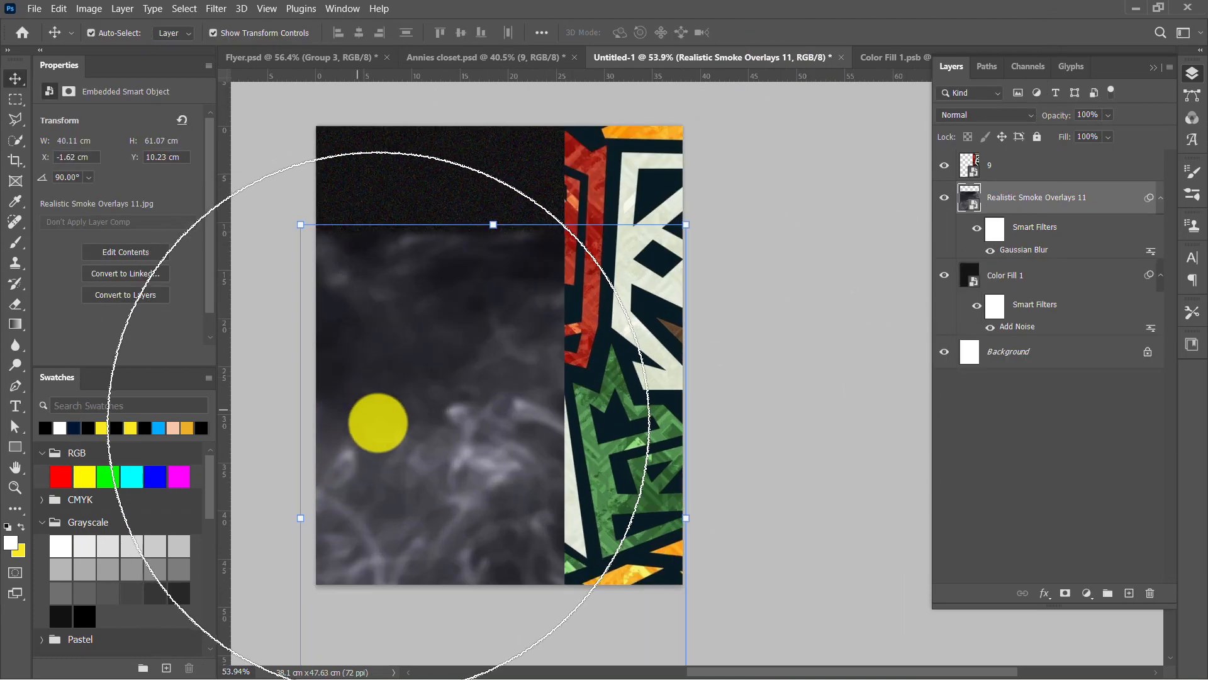
pyautogui.moveTo(480, 437); pyautogui.dragTo(539, 414)
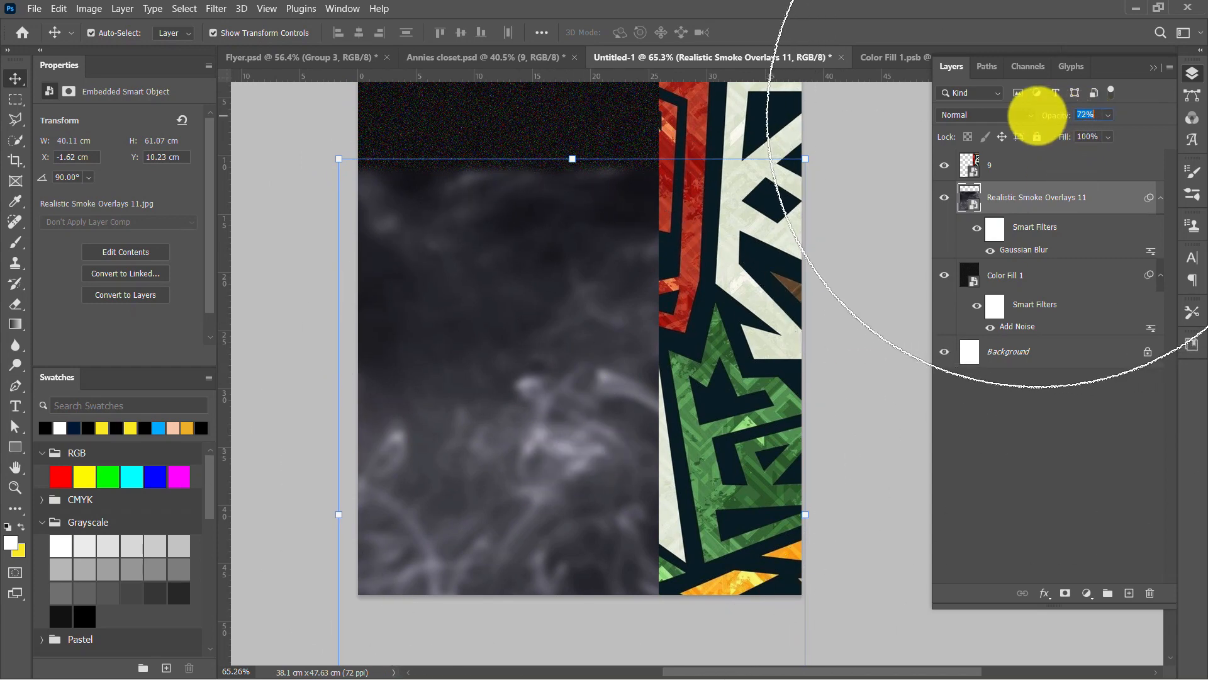
pyautogui.moveTo(1062, 116); pyautogui.dragTo(1052, 116)
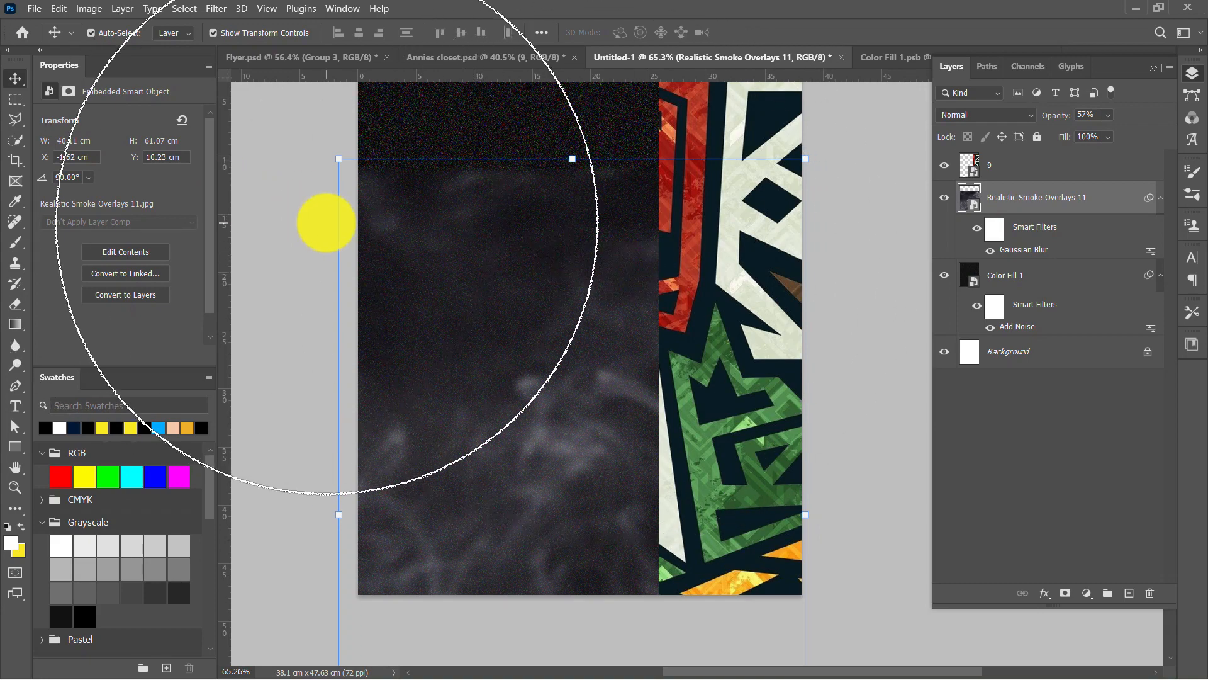
pyautogui.hotkey('ctrl', 't')
pyautogui.moveTo(375, 257); pyautogui.dragTo(570, 177)
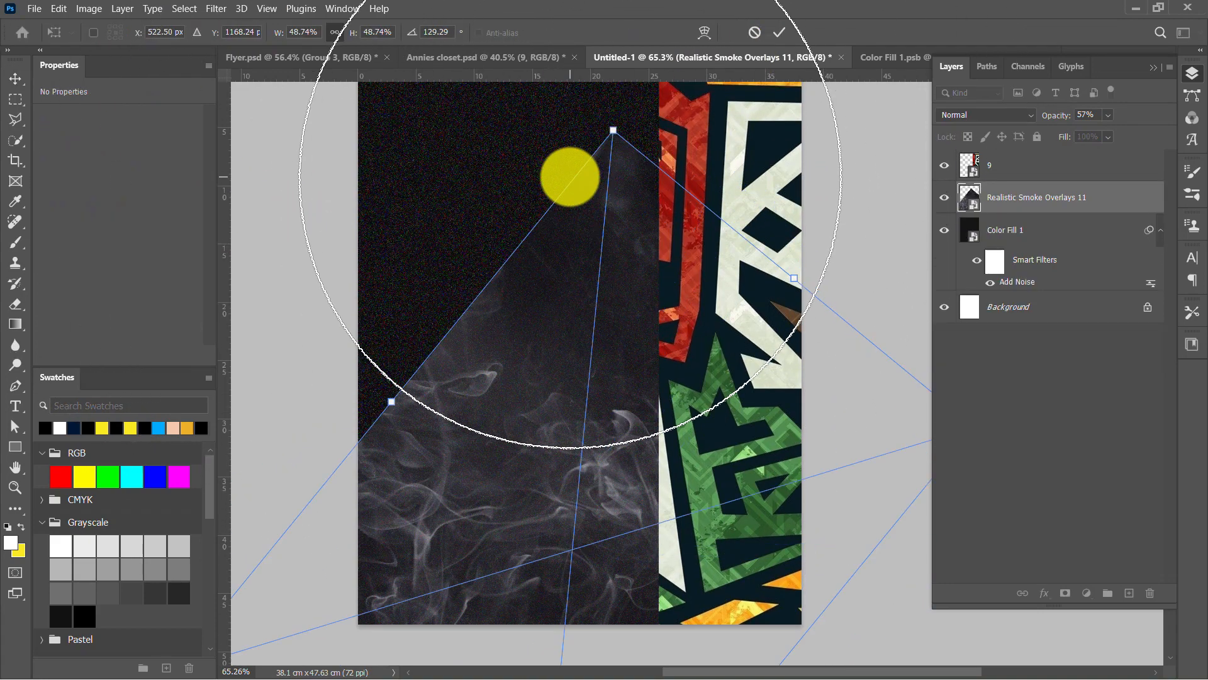
pyautogui.hotkey('ctrl', 'z')
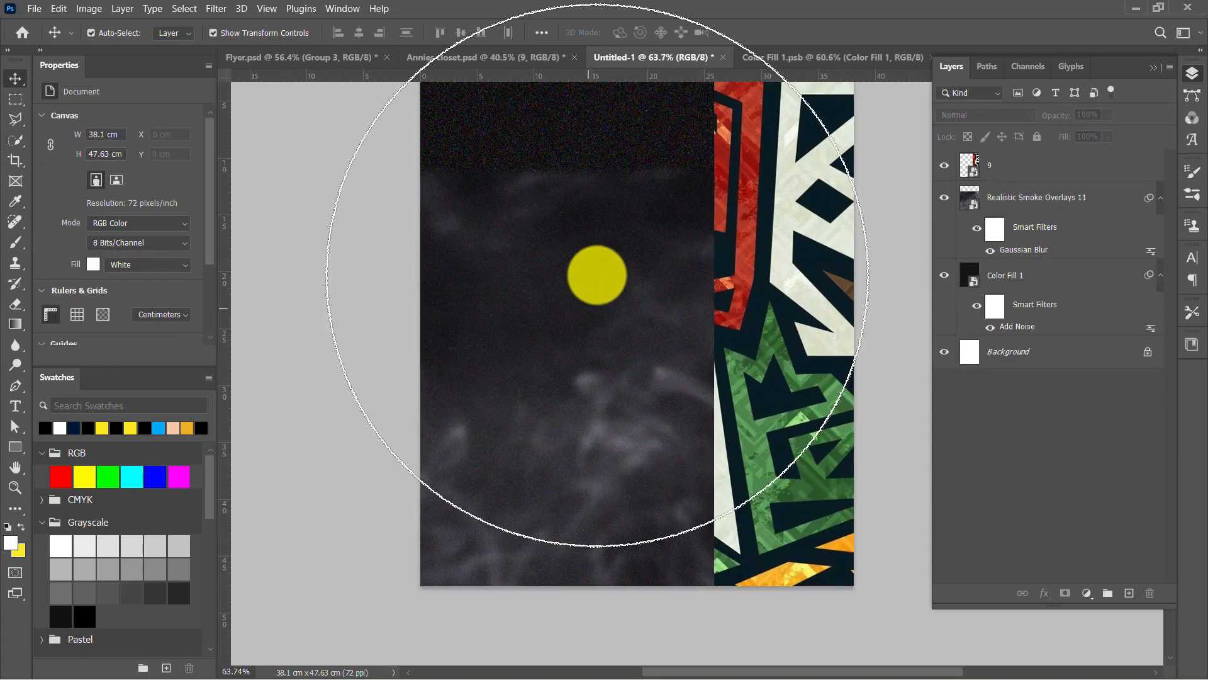
# Step: Add a white layer mask to the Realistic Smoke Overlays 11 layer and make the mask active
pyautogui.moveTo(597, 275); pyautogui.dragTo(599, 321)
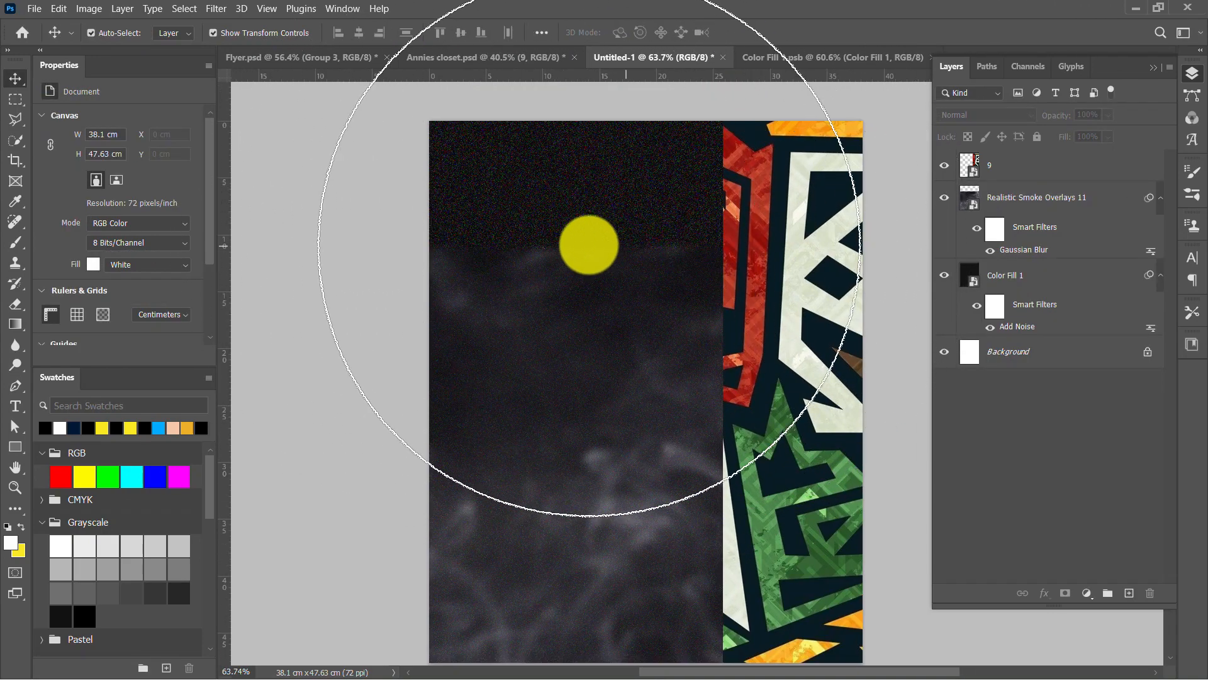
pyautogui.scroll(-1, 598, 263)
pyautogui.scroll(-1, 598, 262)
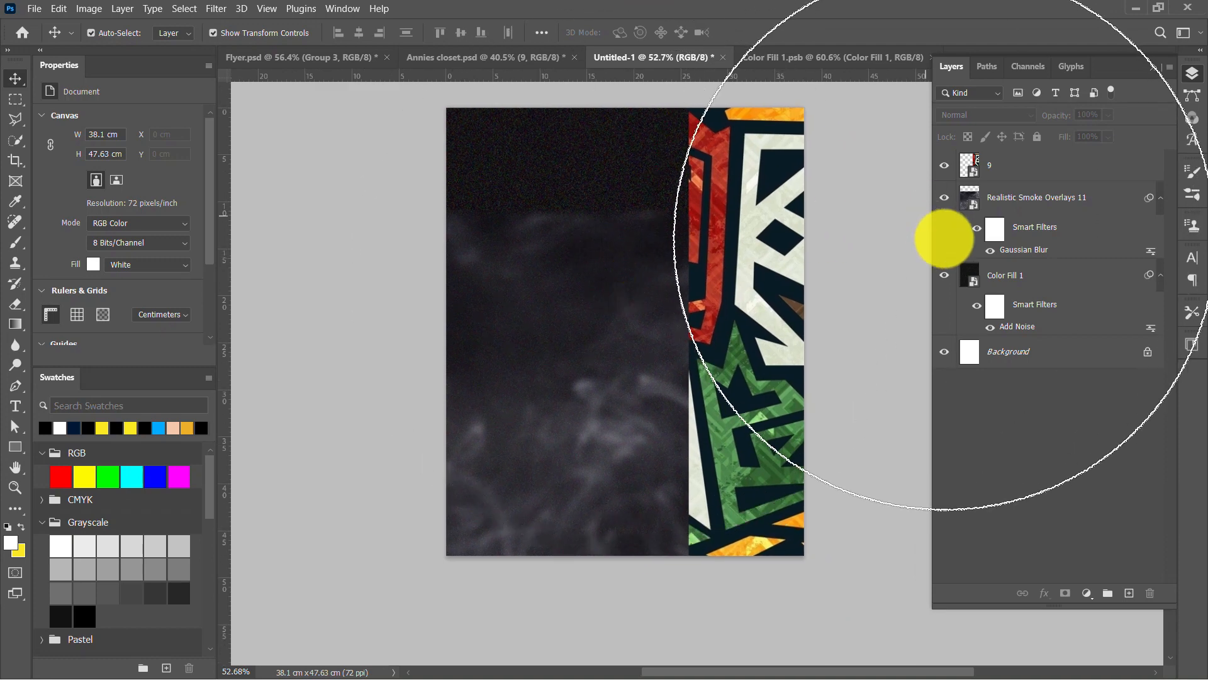
pyautogui.click(1033, 197)
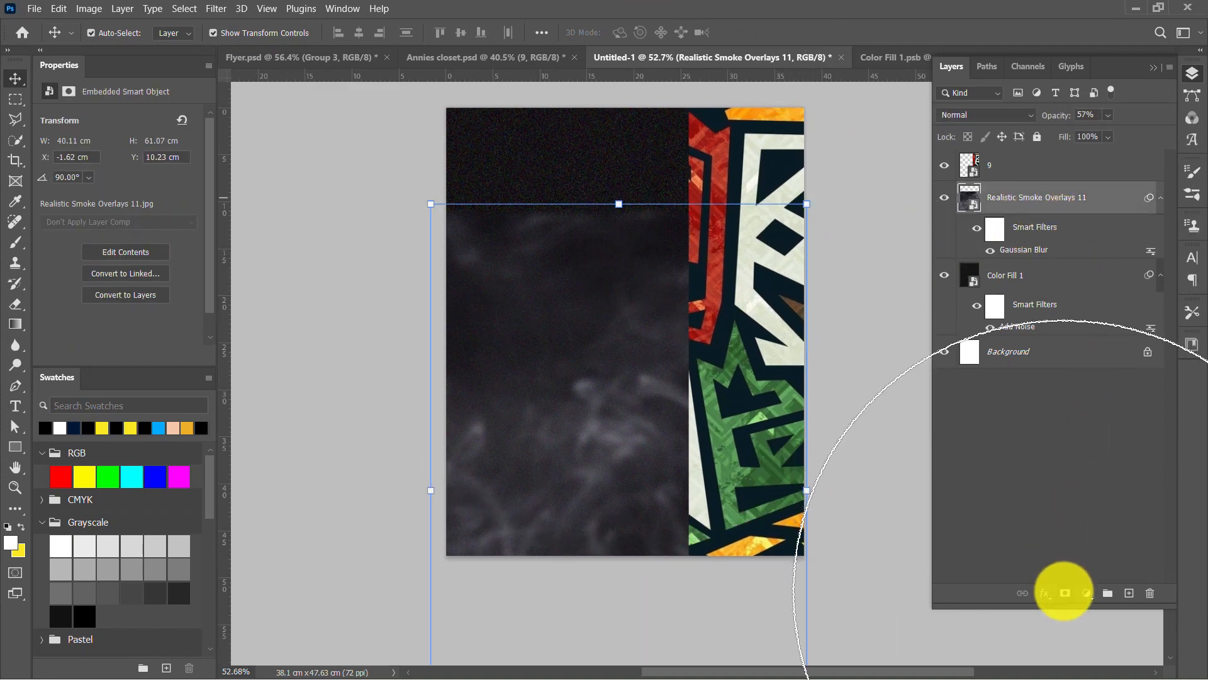
pyautogui.click(1001, 198)
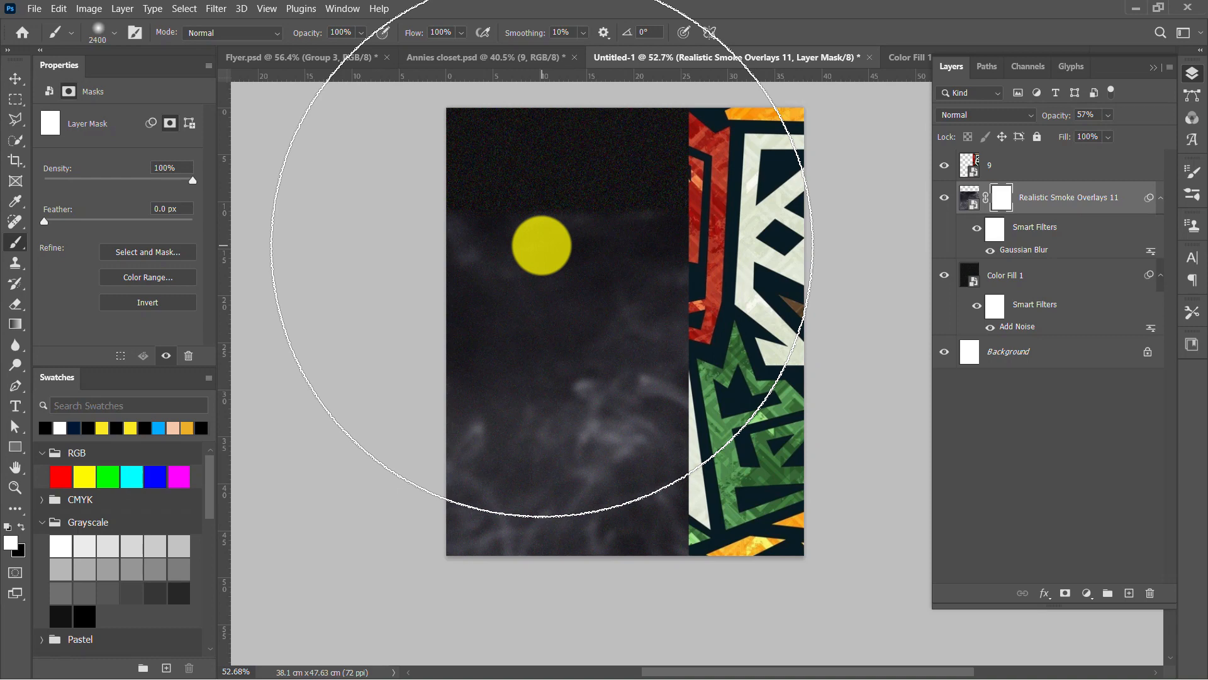
# Step: Reduce the soft mask brush to 511 px
pyautogui.press('[')
pyautogui.press('[')
pyautogui.press('[')
pyautogui.press('[')
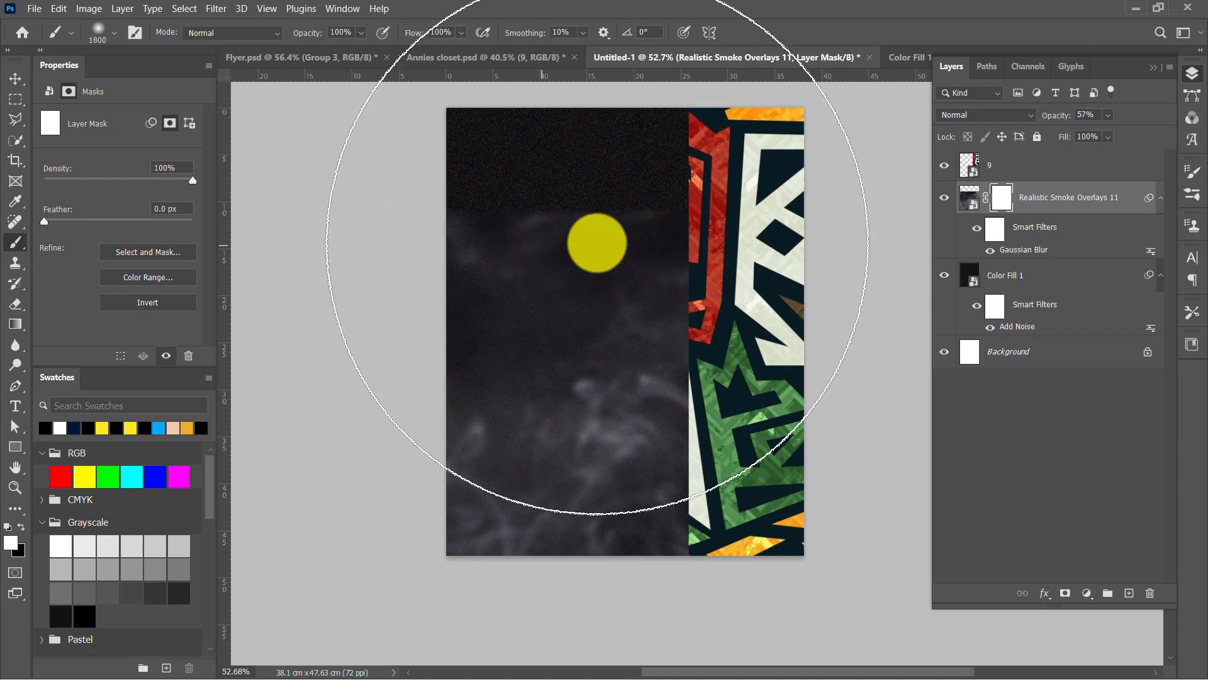
pyautogui.rightClick(579, 236)
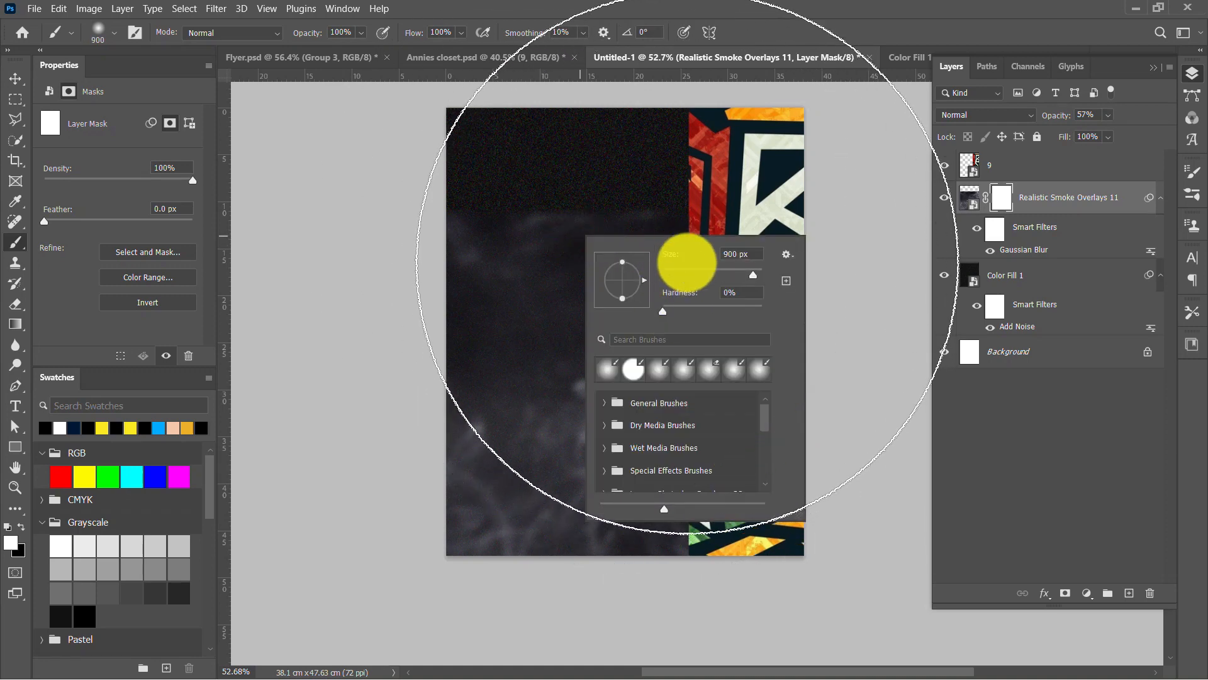
pyautogui.moveTo(683, 271)
pyautogui.mouseDown()
pyautogui.moveTo(634, 262)
pyautogui.moveTo(721, 273)
pyautogui.mouseUp()
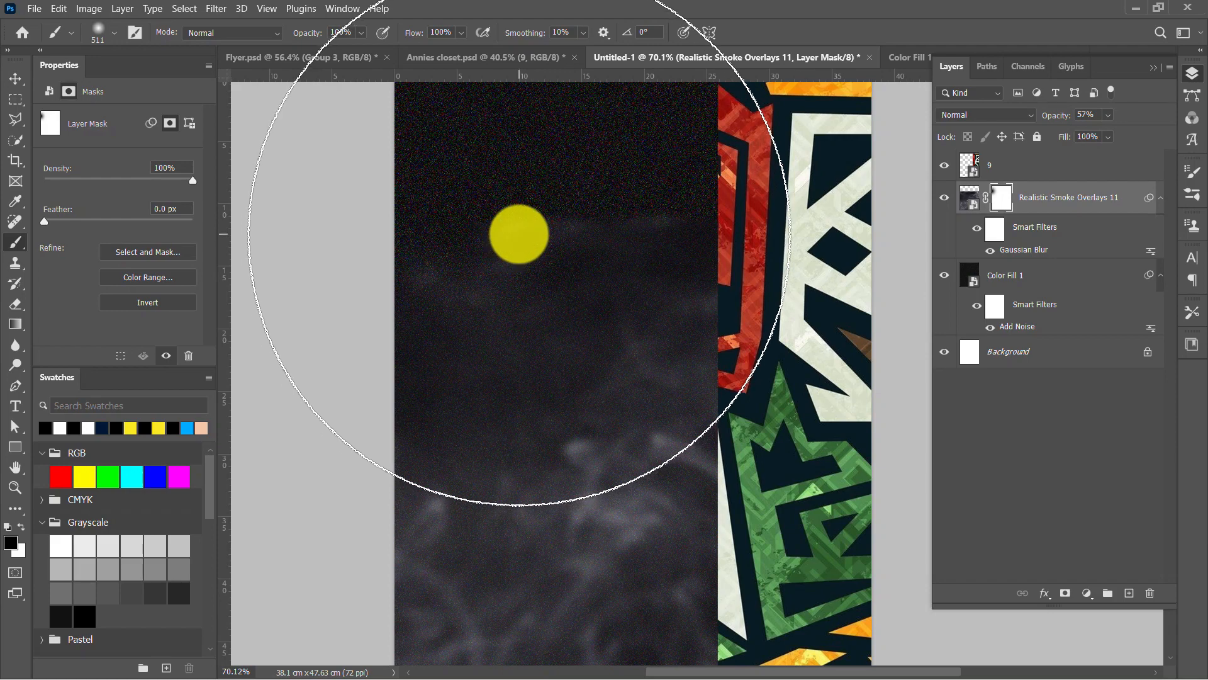
# Step: With a black brush at 0% hardness and 34% flow, paint on the mask to fade out the smoke's hard upper edge
pyautogui.rightClick(518, 235)
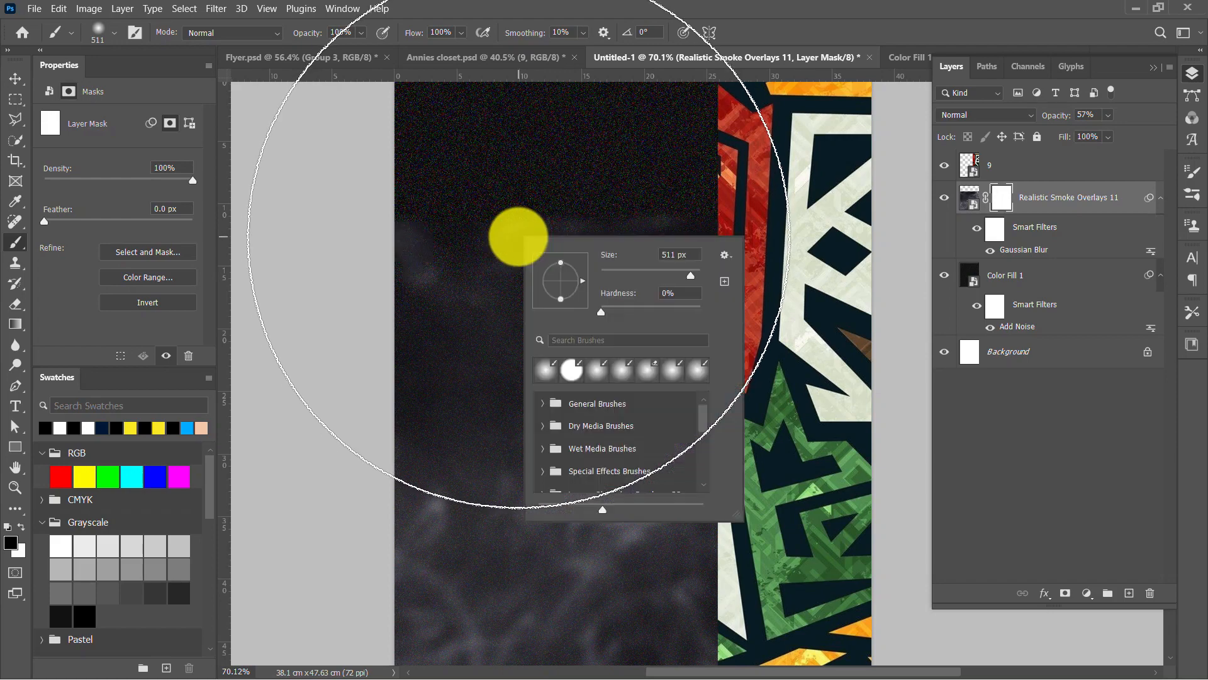
pyautogui.click(598, 312)
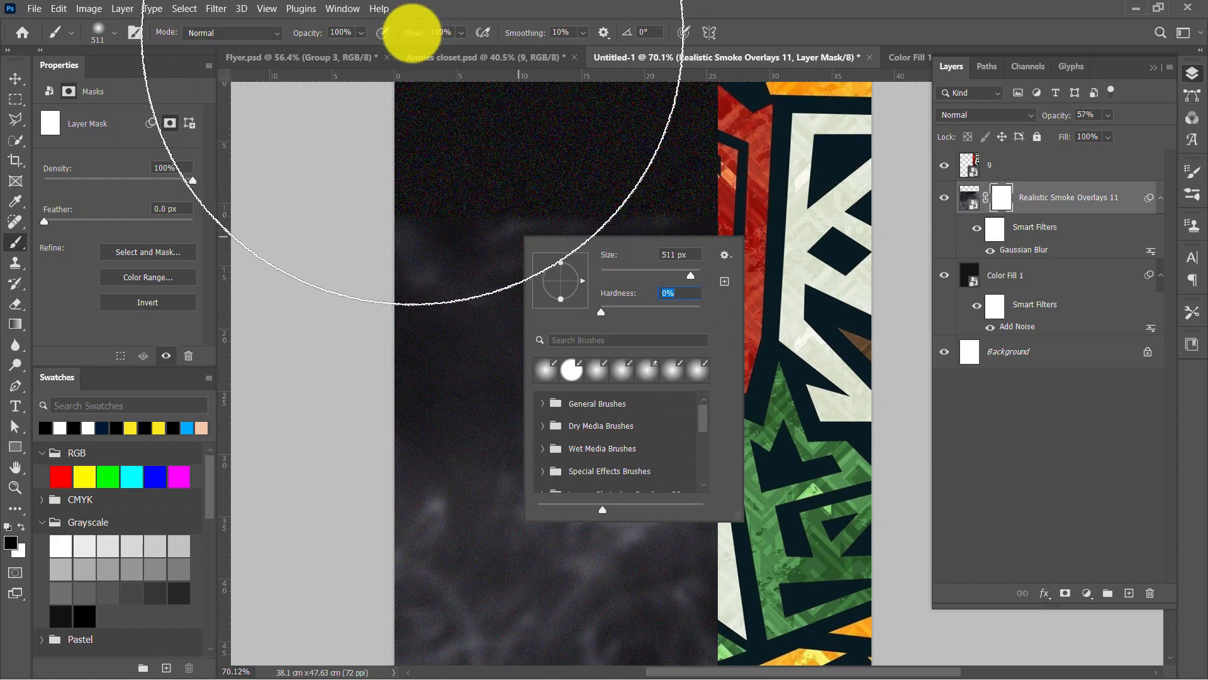
pyautogui.click(413, 32)
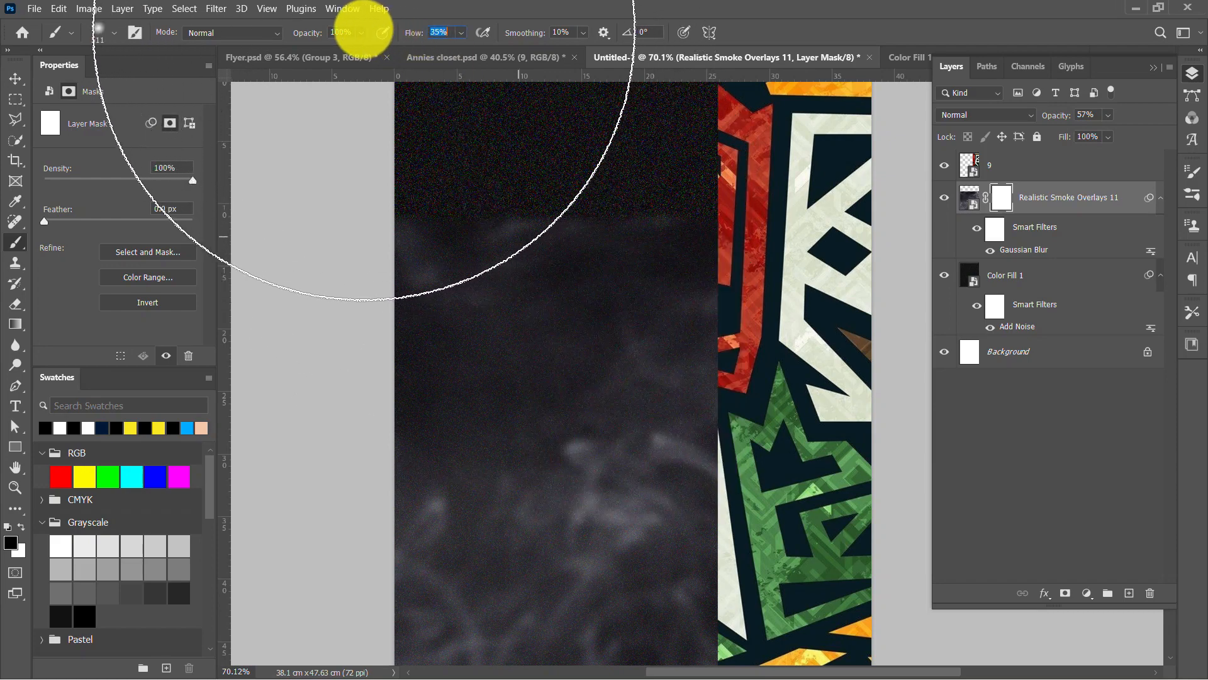
pyautogui.moveTo(364, 27); pyautogui.dragTo(364, 28)
pyautogui.click(458, 216)
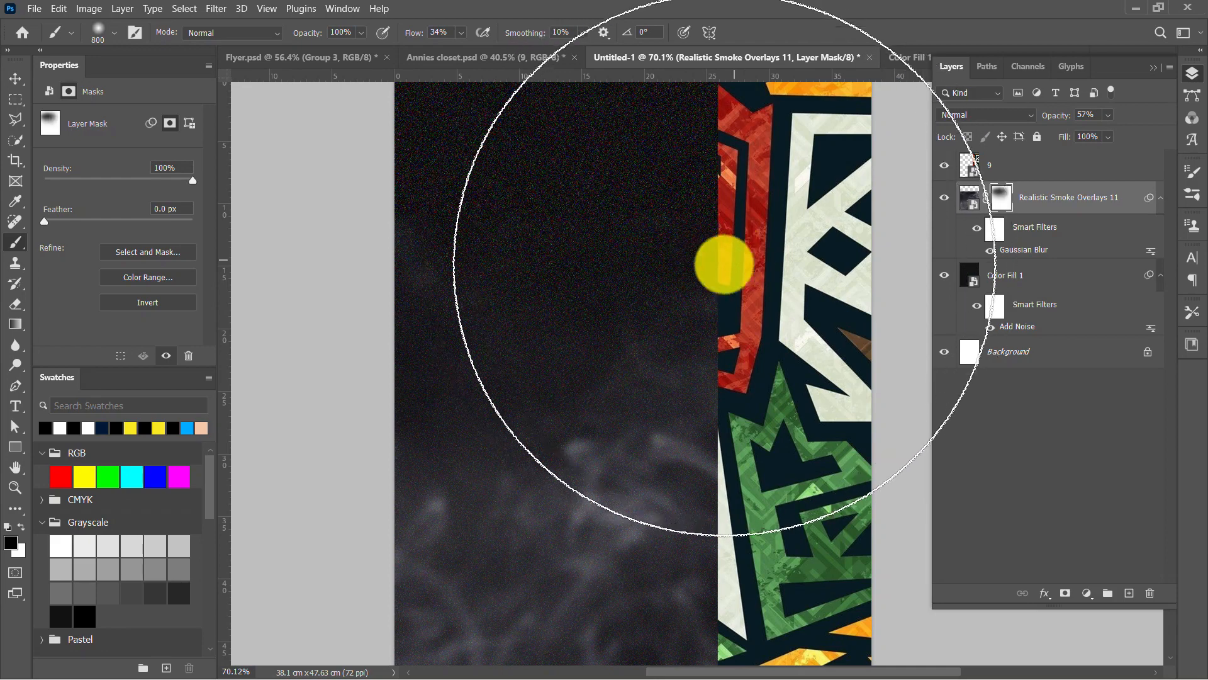
# Step: Lower the smoke layer's opacity to 34% and shift the smoke up to about X -2.01 cm, Y 7.86 cm
pyautogui.scroll(-3, 720, 262)
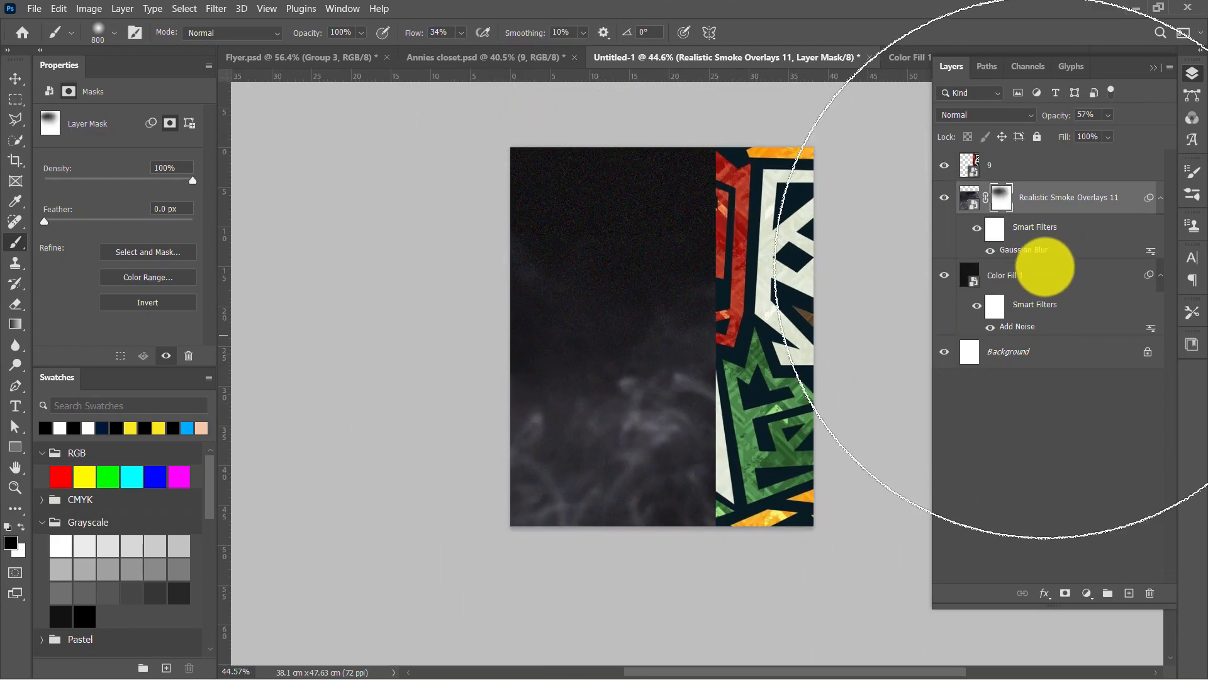
pyautogui.click(970, 197)
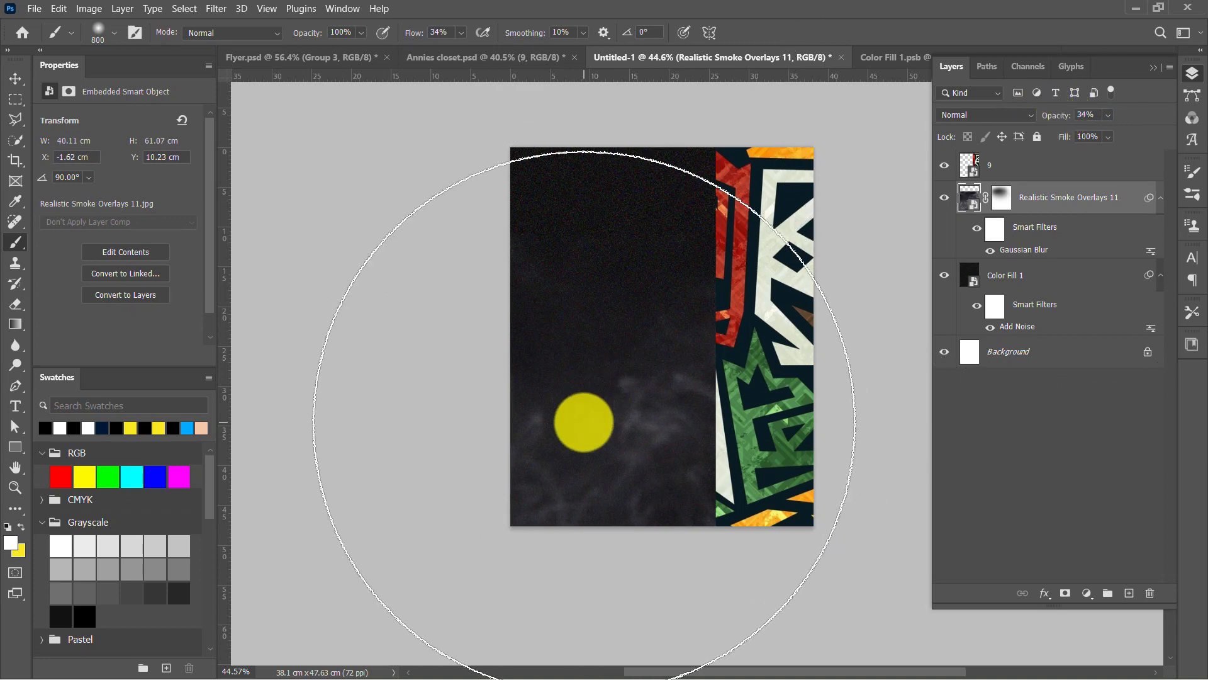
pyautogui.press('v')
pyautogui.moveTo(682, 424)
pyautogui.mouseDown()
pyautogui.moveTo(654, 395)
pyautogui.moveTo(668, 409)
pyautogui.mouseUp()
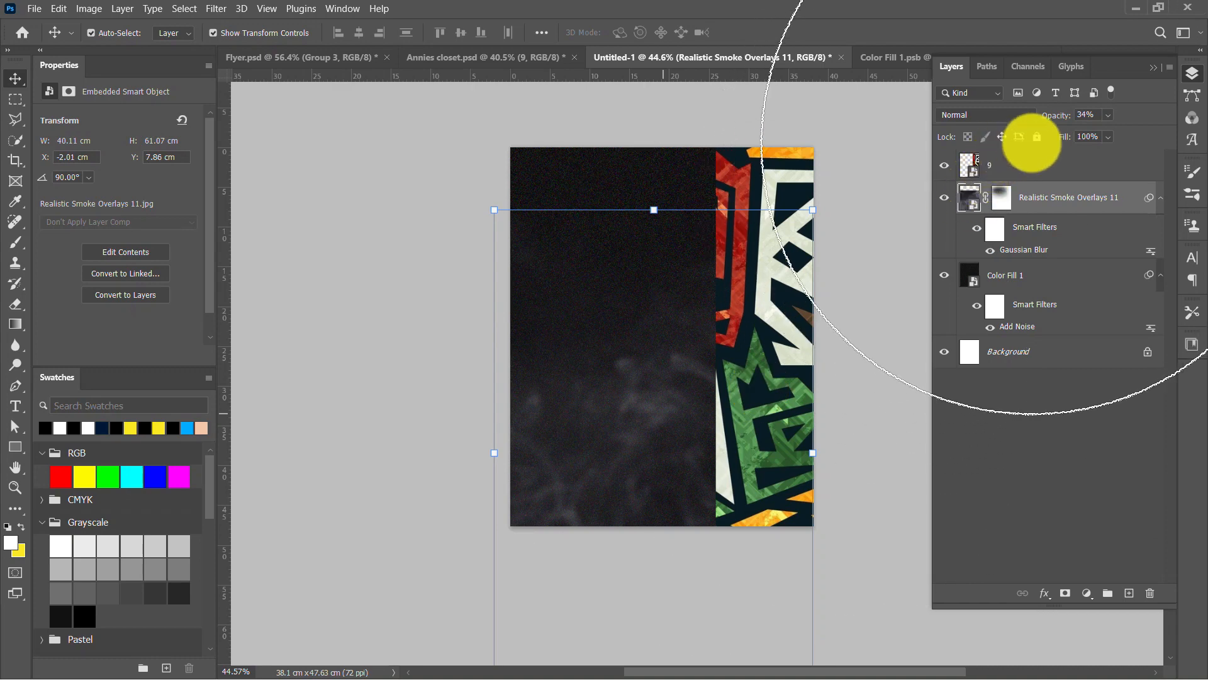
# Step: Deselect the smoke layer so no layer is active in the document
pyautogui.write('8')
pyautogui.press('Return')
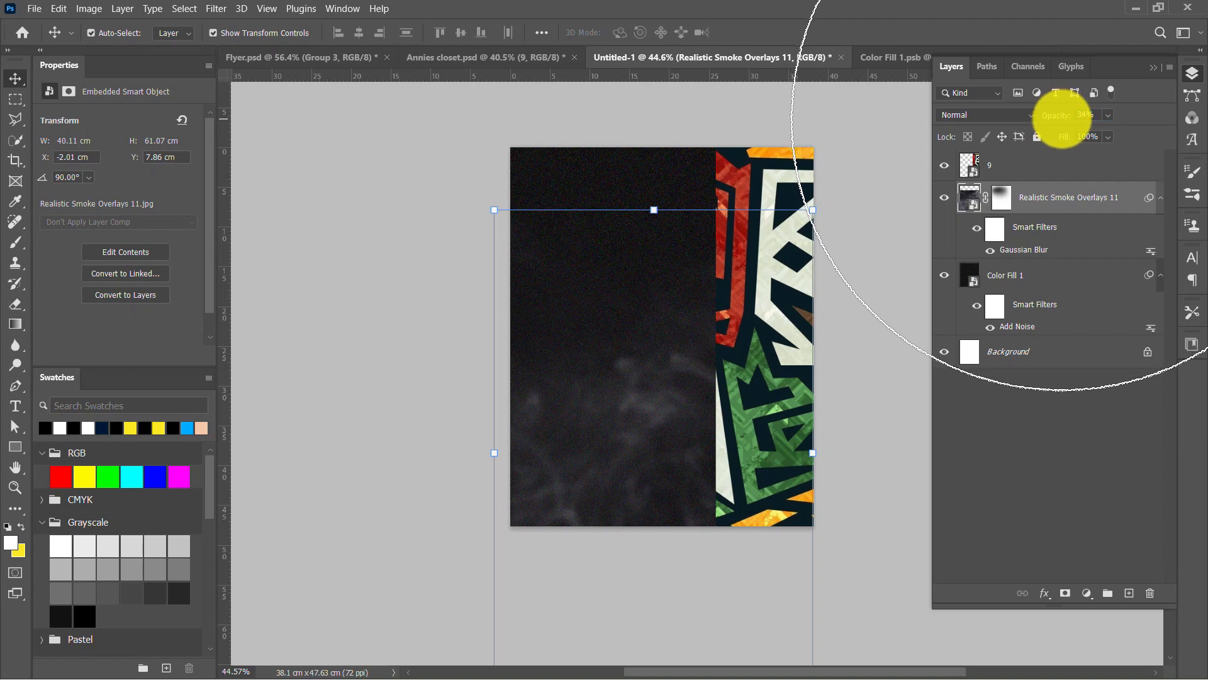
pyautogui.click(431, 393)
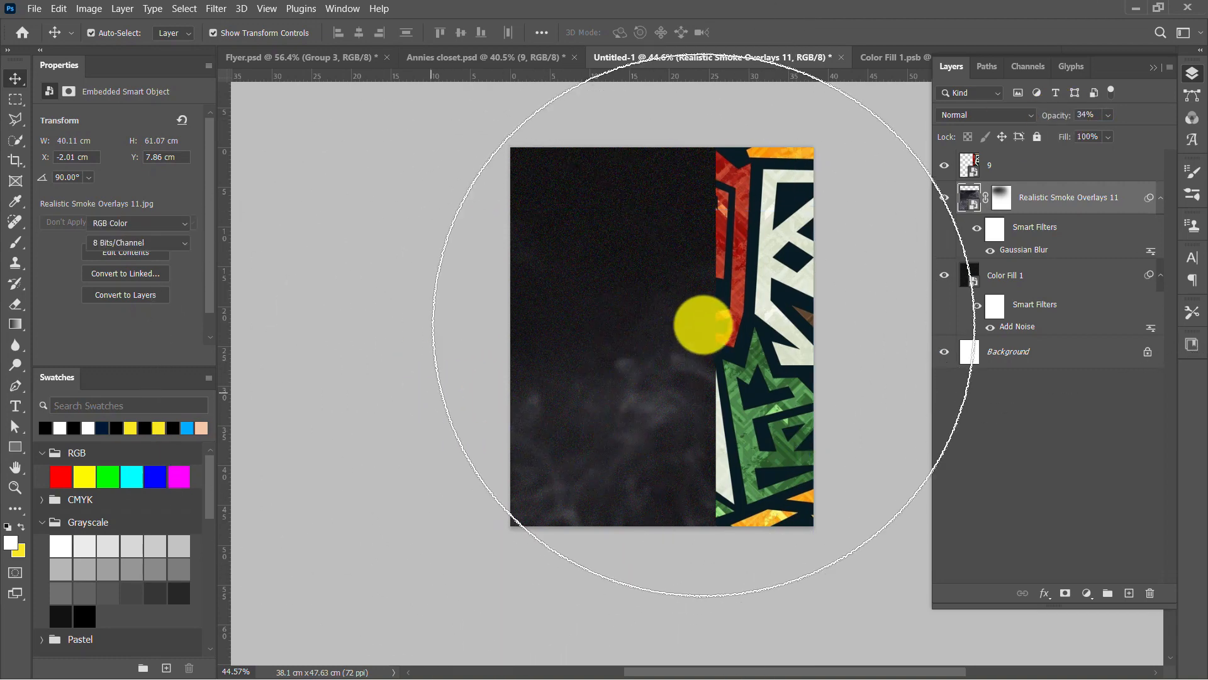
pyautogui.scroll(3, 701, 335)
pyautogui.scroll(-4, 692, 334)
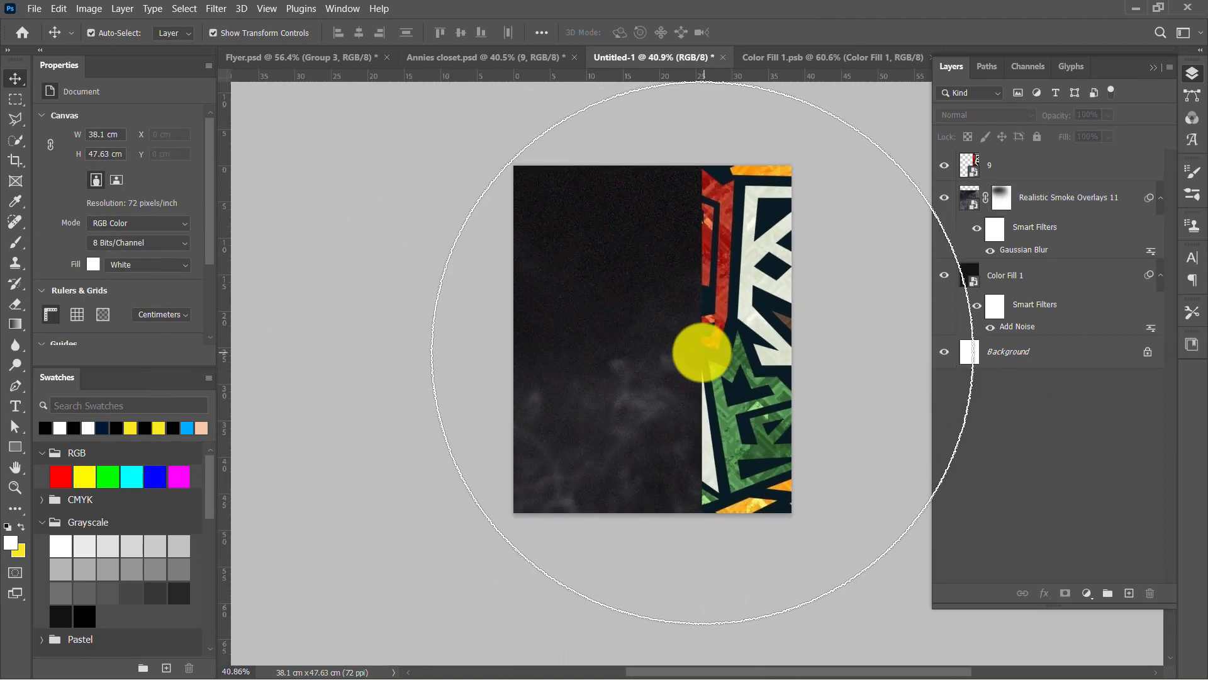
# Step: Compare the smoky background and patterned strip in Untitled-1 with the reference designs in Annies closet.psd and Flyer.psd
pyautogui.click(491, 61)
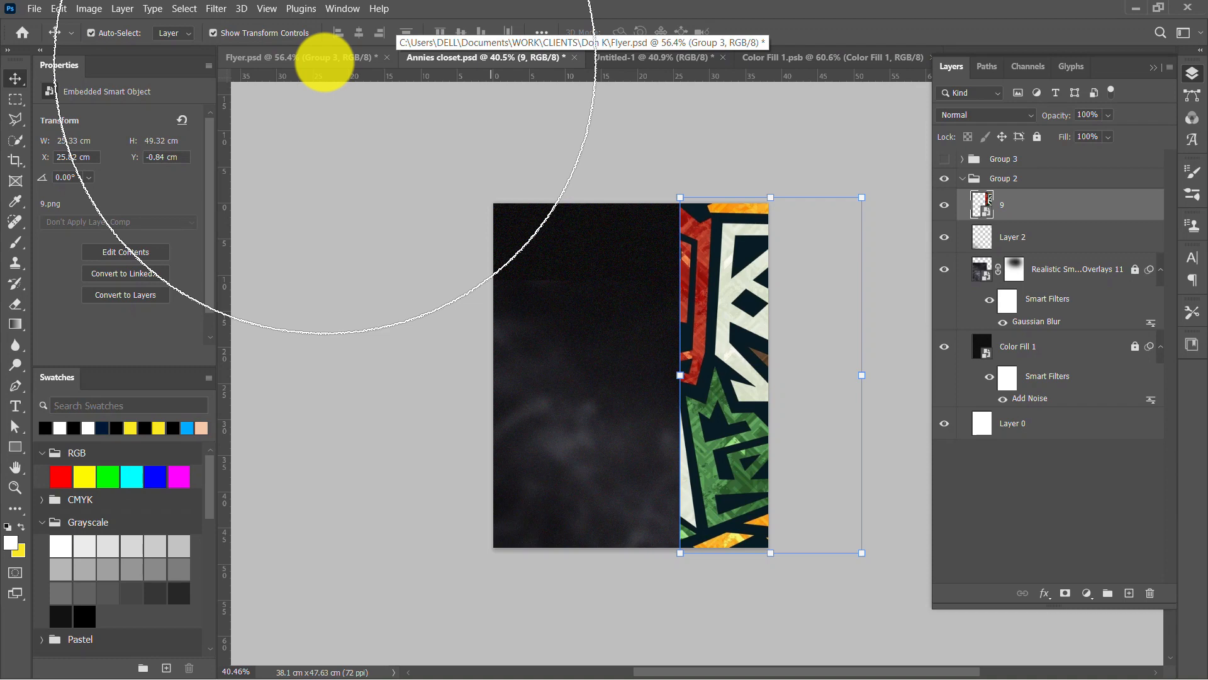
pyautogui.scroll(-3, 490, 235)
pyautogui.scroll(2, 459, 197)
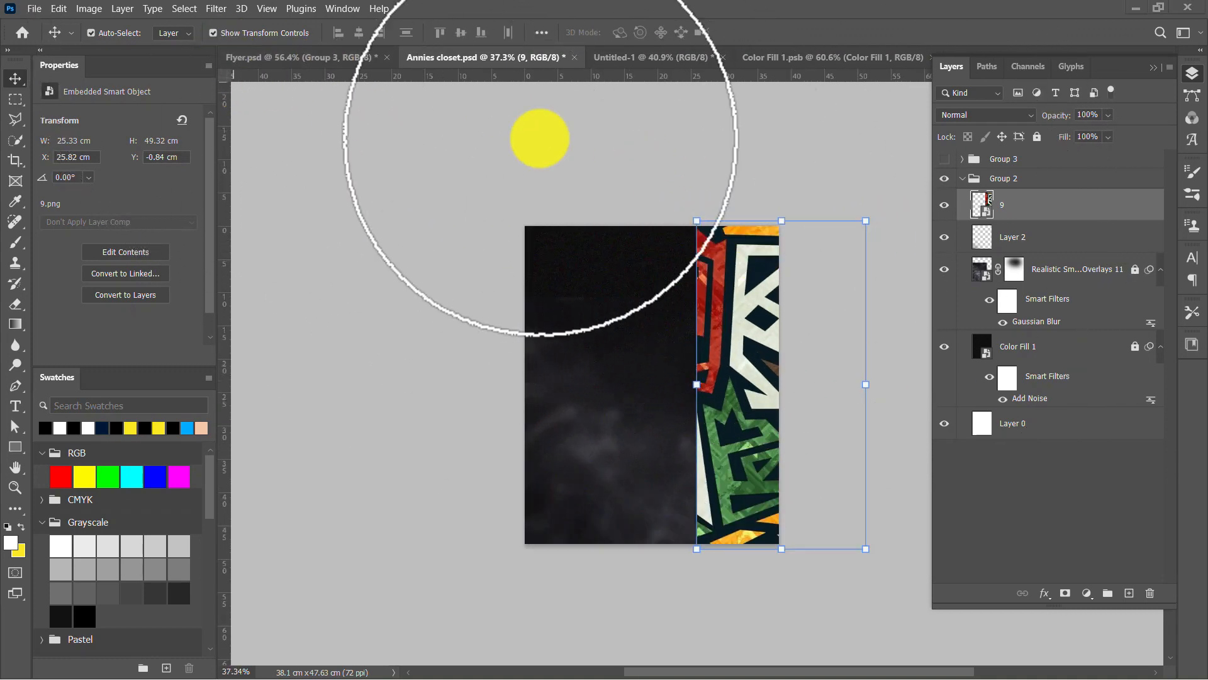
pyautogui.click(328, 58)
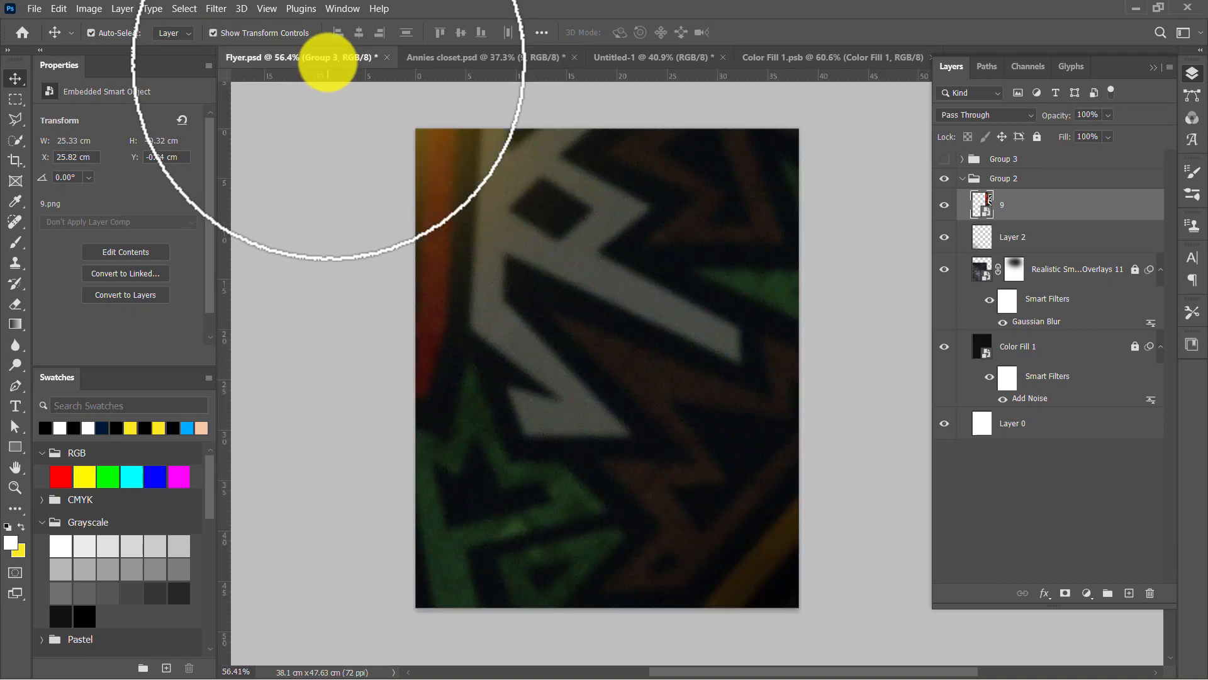
pyautogui.click(458, 58)
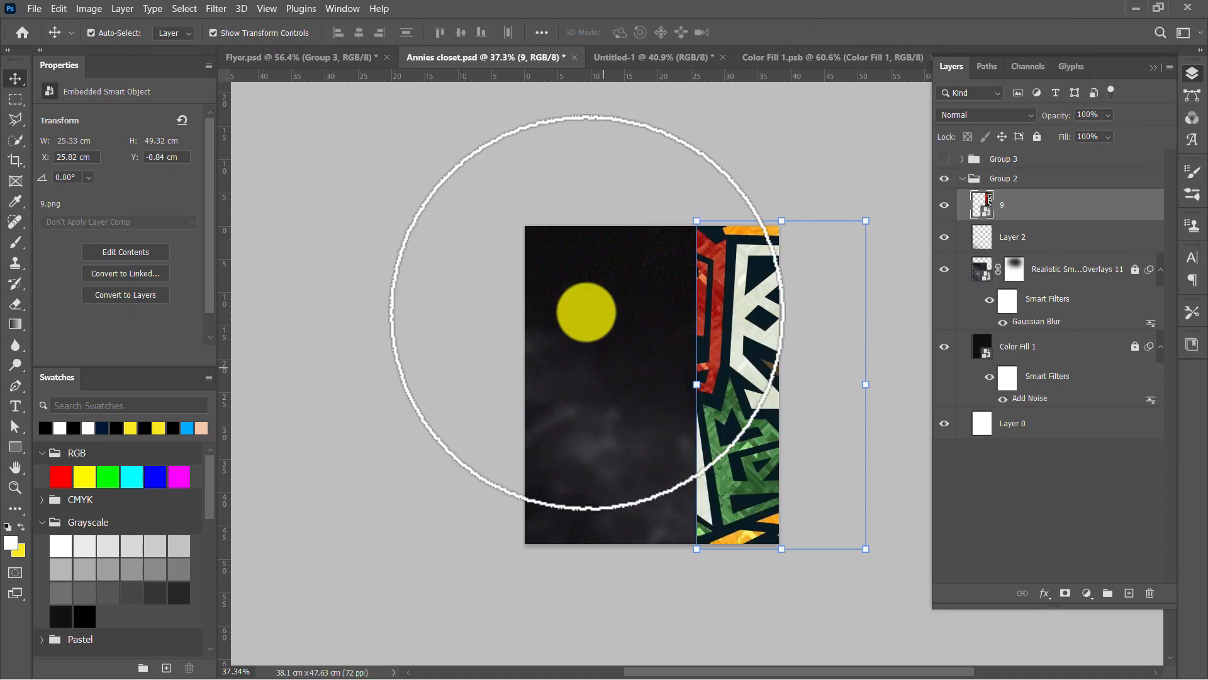
pyautogui.click(817, 58)
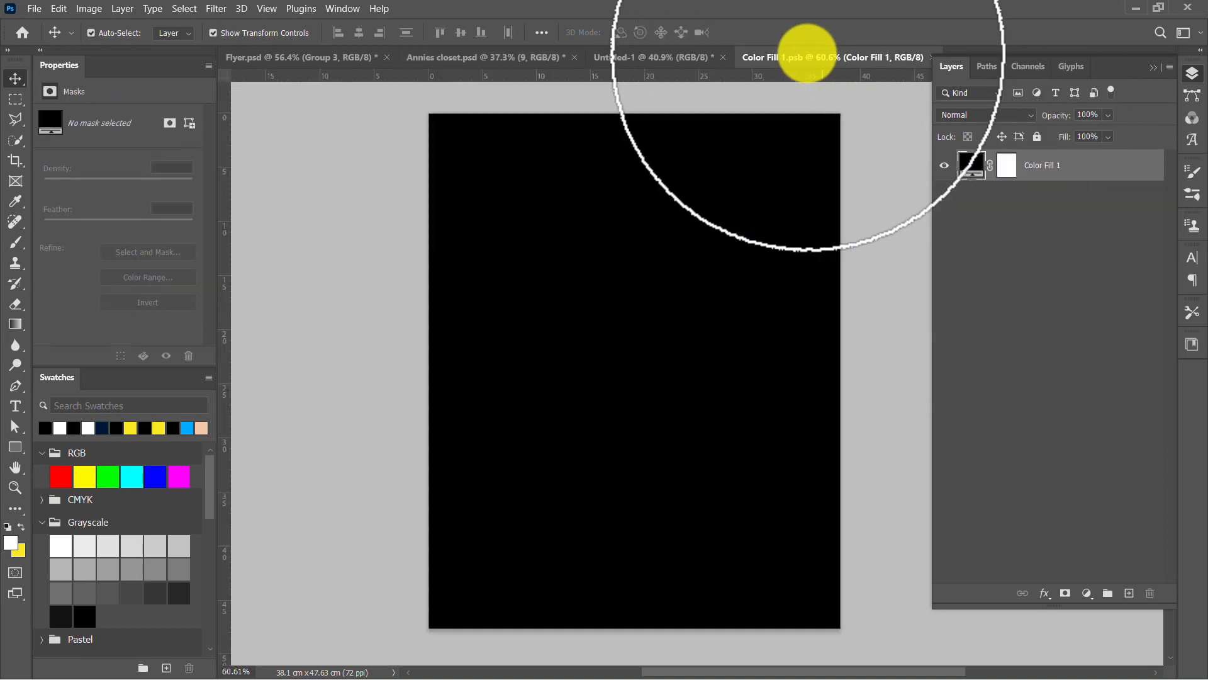
pyautogui.click(663, 57)
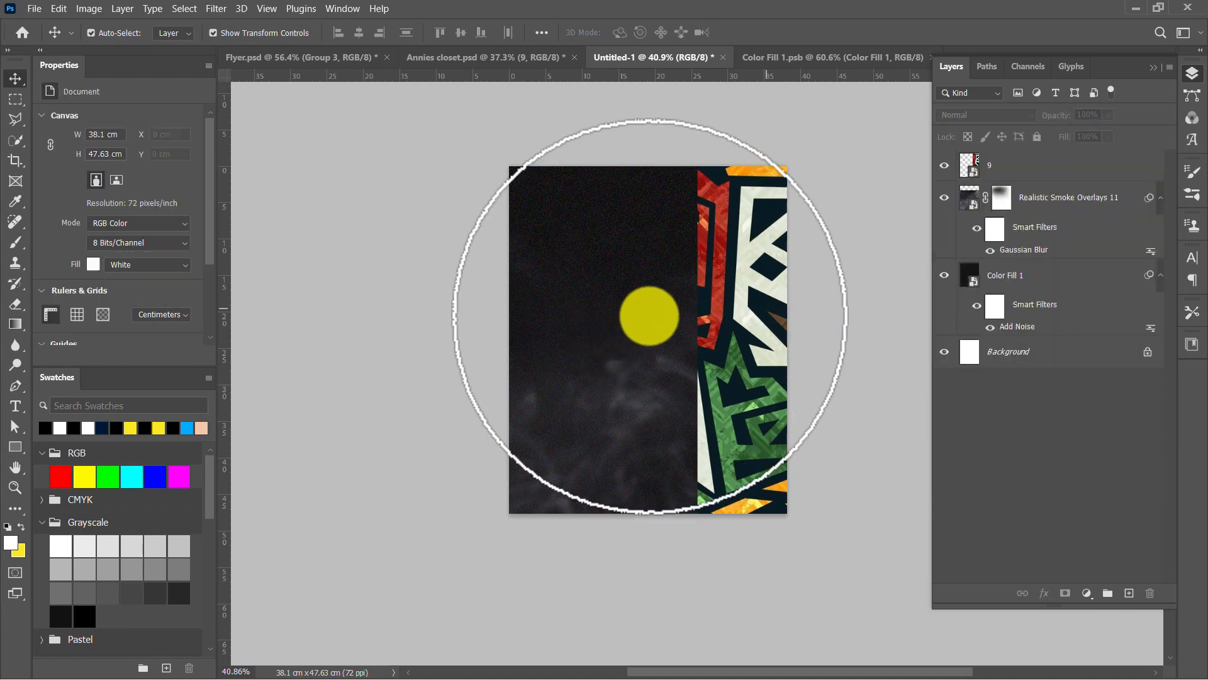
pyautogui.moveTo(723, 291); pyautogui.dragTo(678, 299)
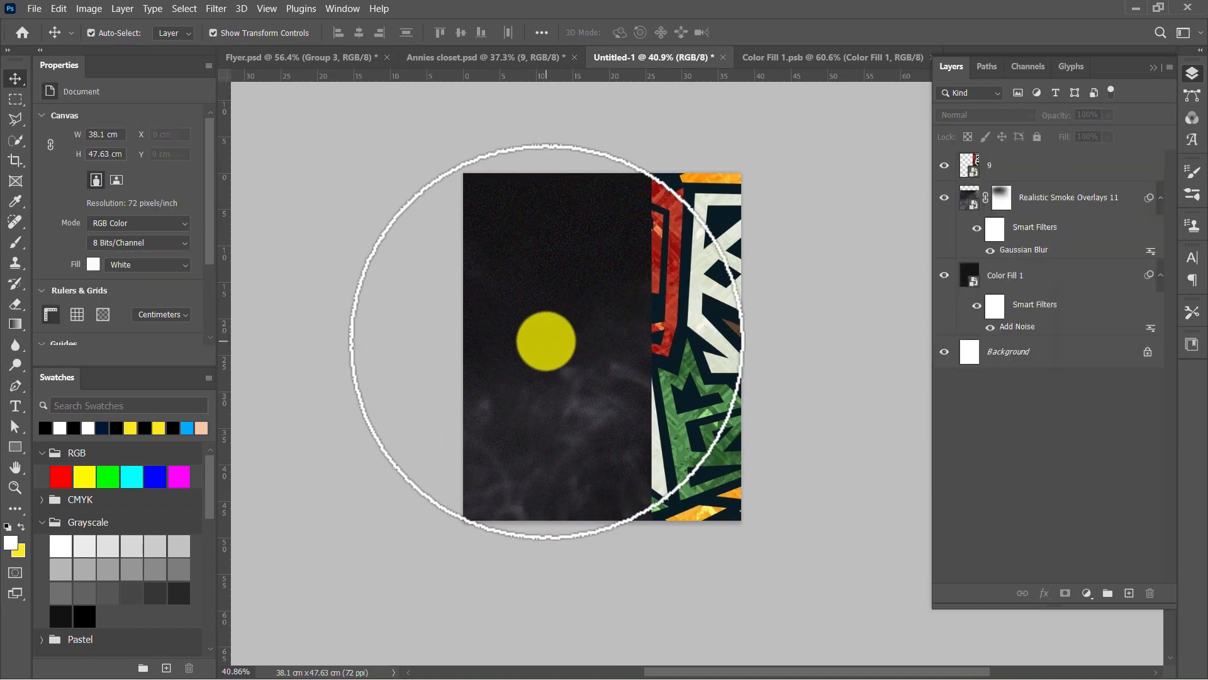
pyautogui.scroll(3, 584, 338)
pyautogui.scroll(3, 584, 339)
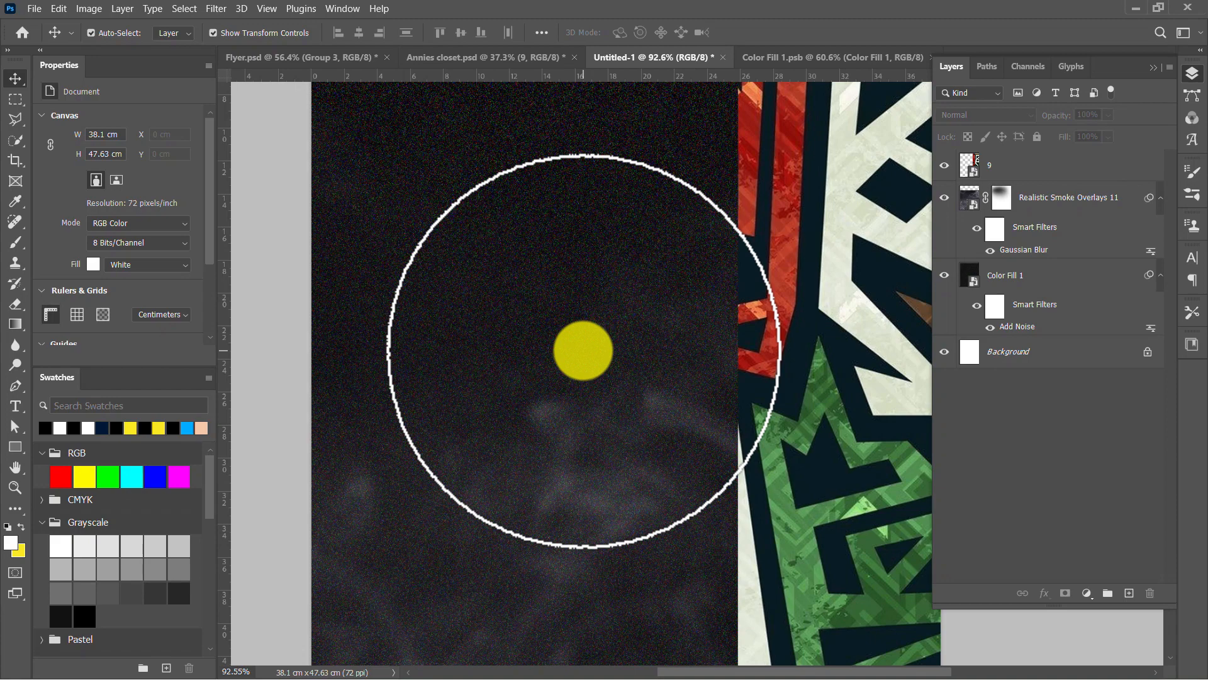
pyautogui.scroll(-5, 434, 283)
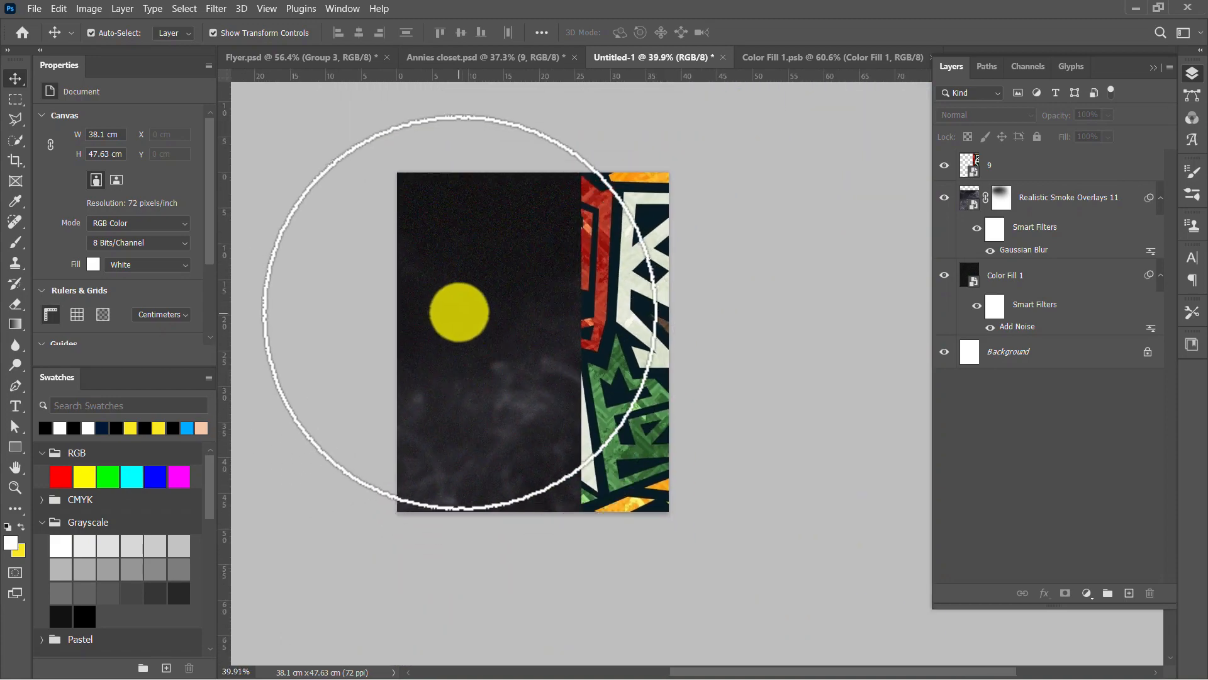
pyautogui.click(485, 62)
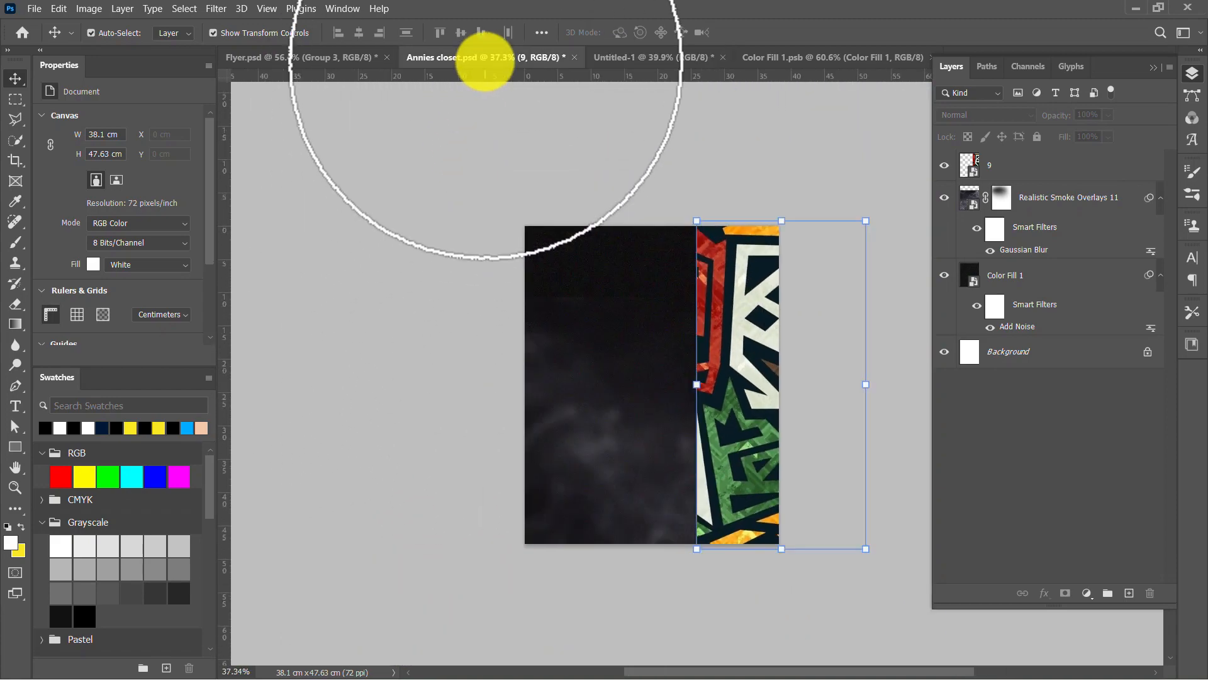
pyautogui.click(313, 62)
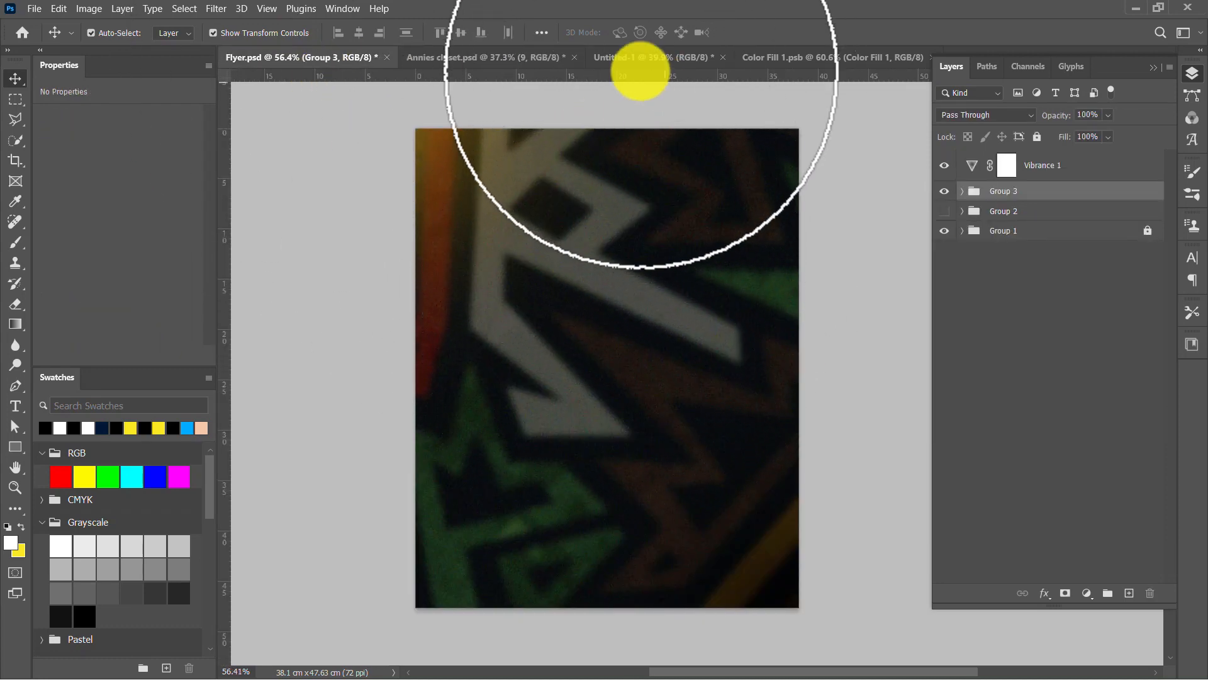
# Step: In Untitled-1, replace the patterned strip with 9.png placed at 108.58% so the pattern covers the whole canvas
pyautogui.moveTo(668, 61); pyautogui.dragTo(645, 373)
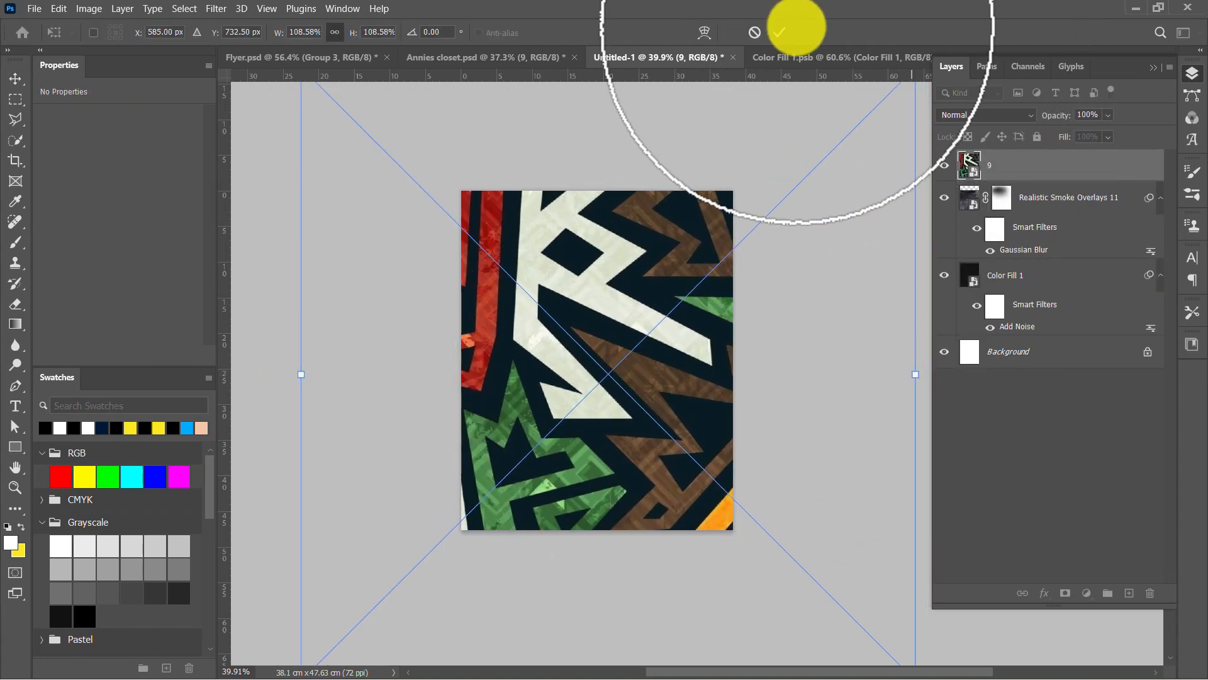
pyautogui.click(779, 32)
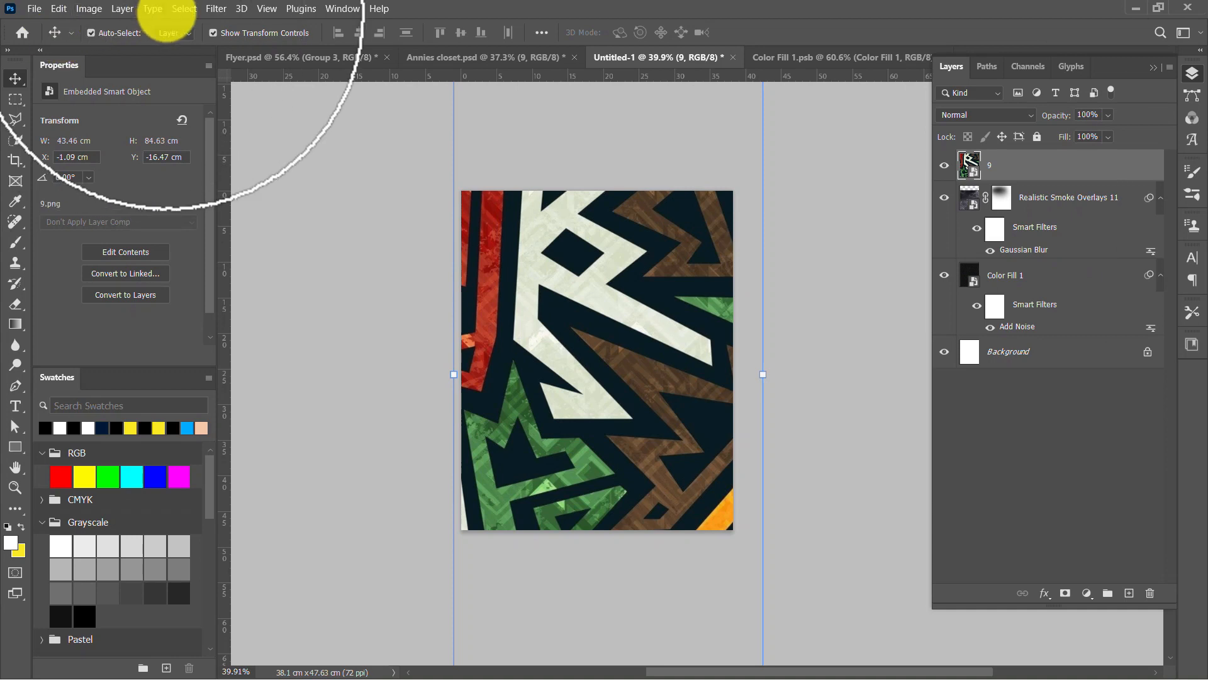
pyautogui.click(185, 11)
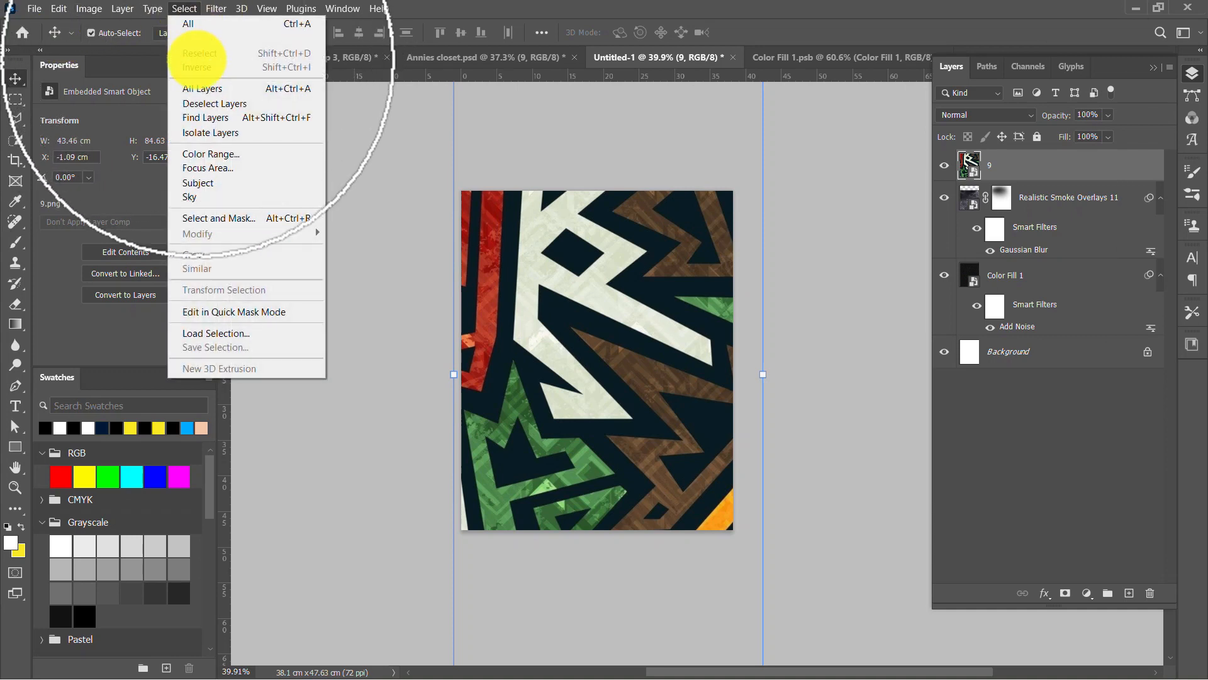
pyautogui.click(185, 9)
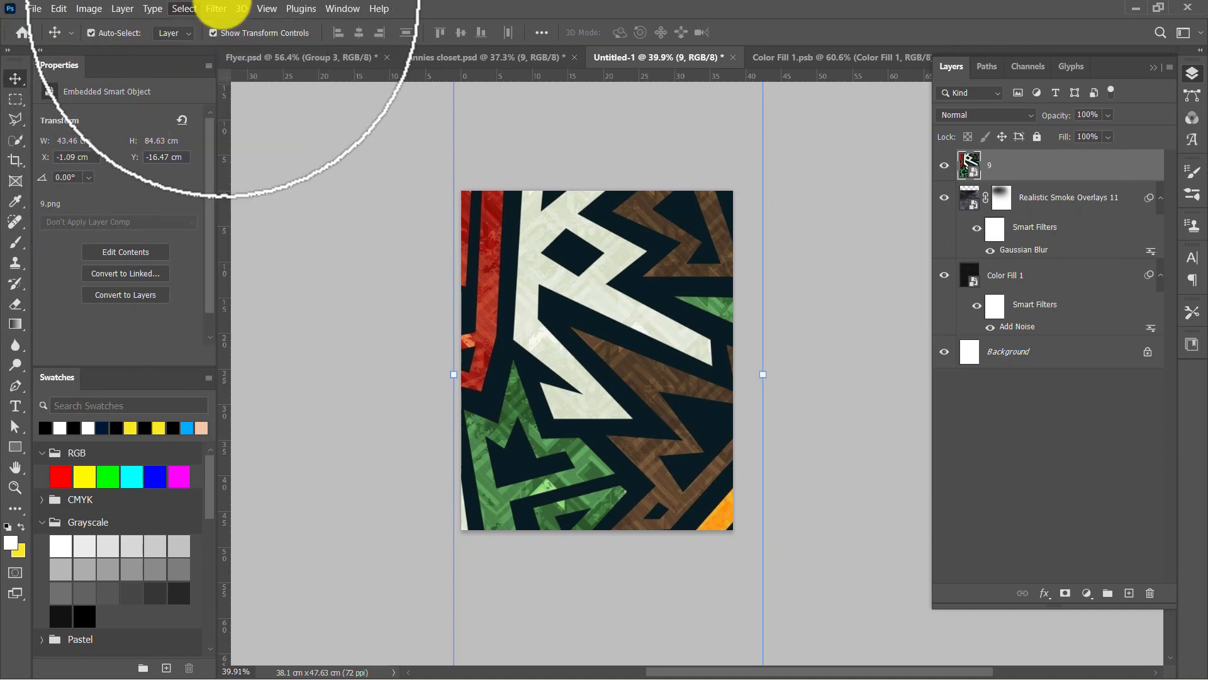
# Step: Apply an Add Noise smart filter to pattern layer 9 with a 33.33% amount and Gaussian distribution
pyautogui.click(214, 8)
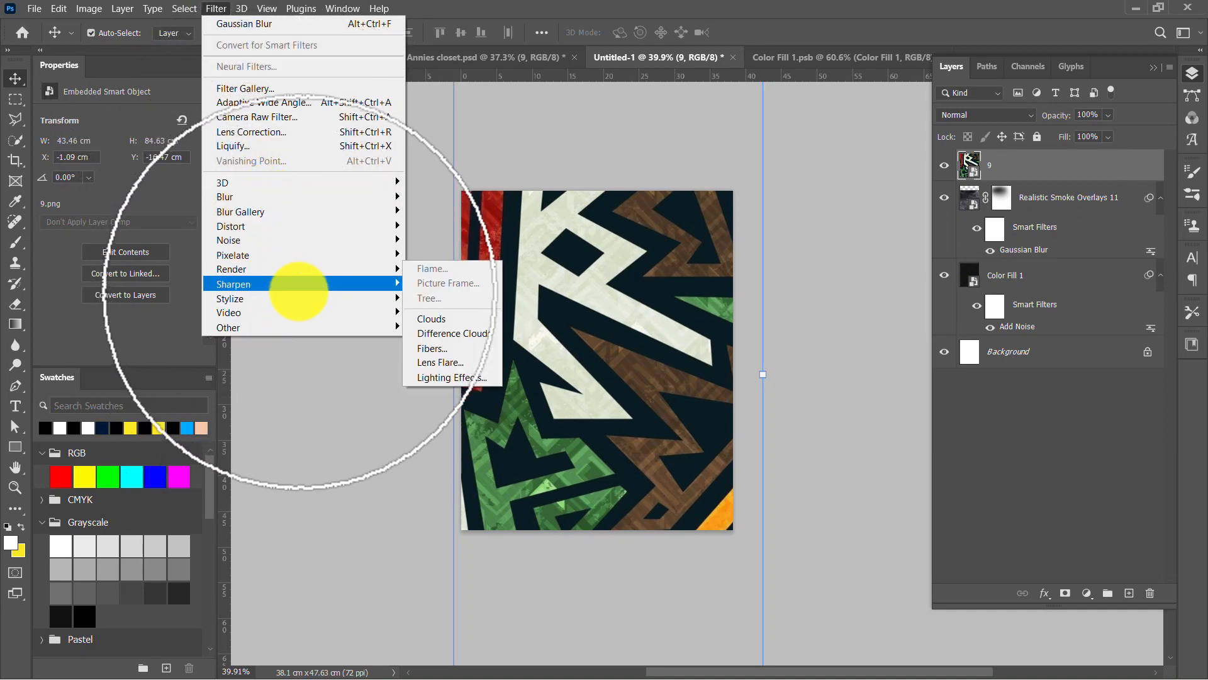
pyautogui.moveTo(299, 292)
pyautogui.moveTo(305, 240)
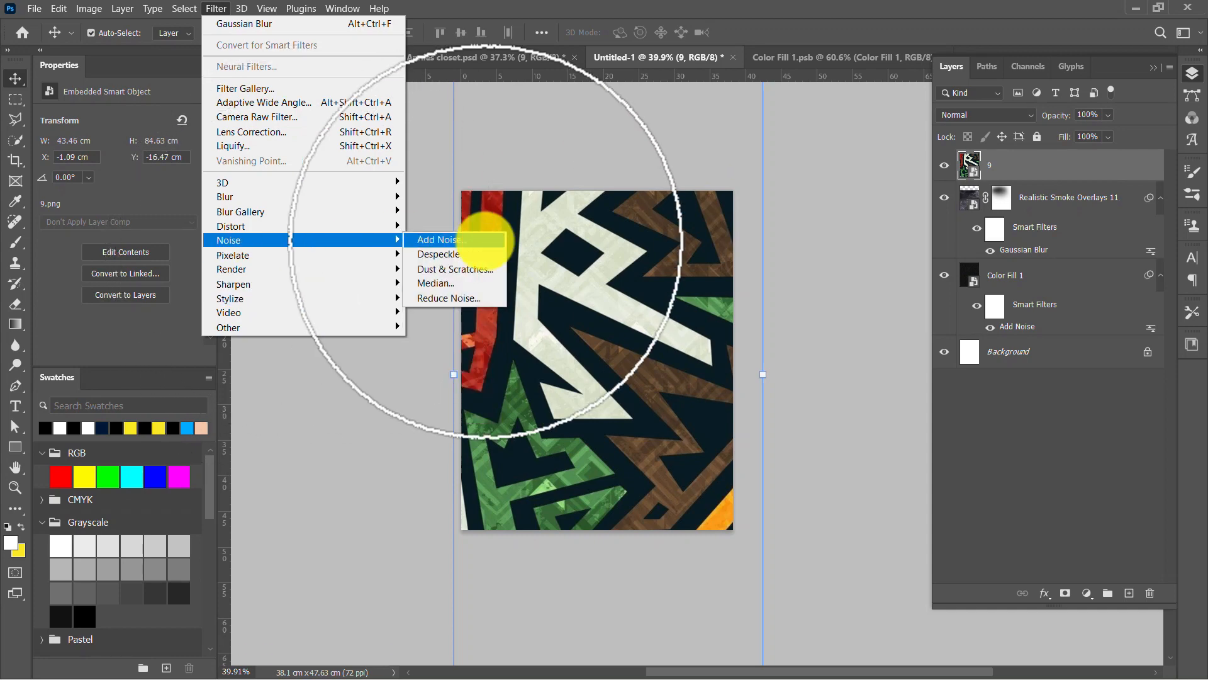
pyautogui.click(483, 241)
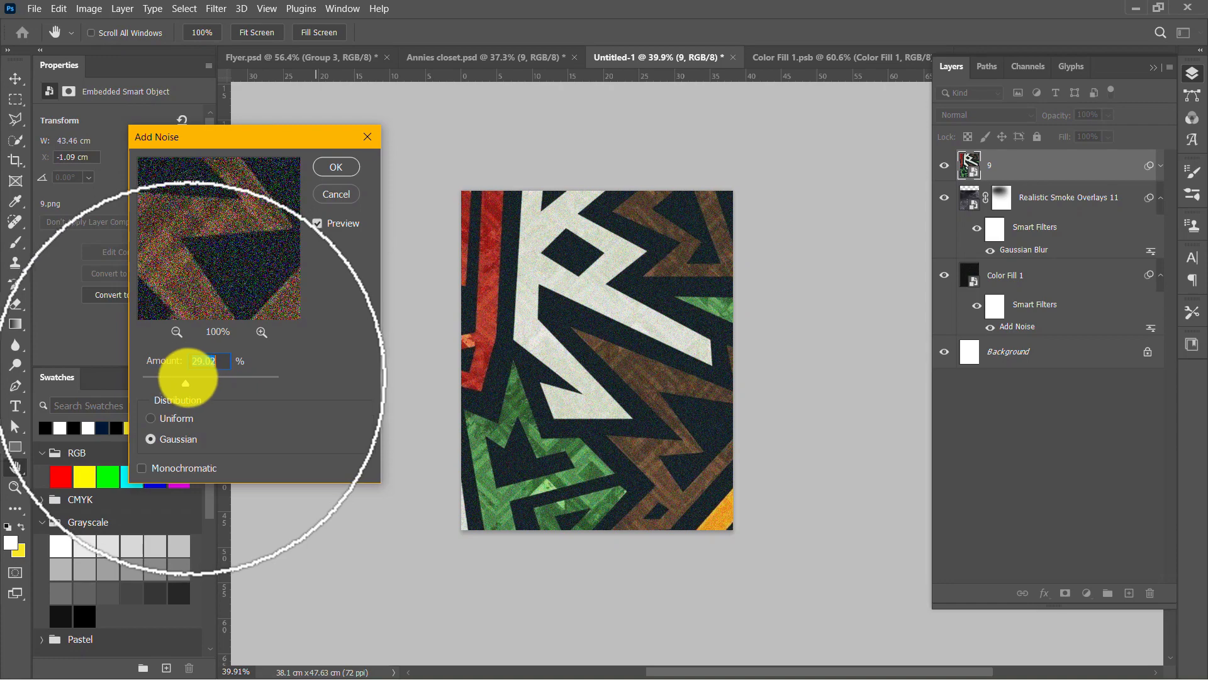
pyautogui.click(195, 379)
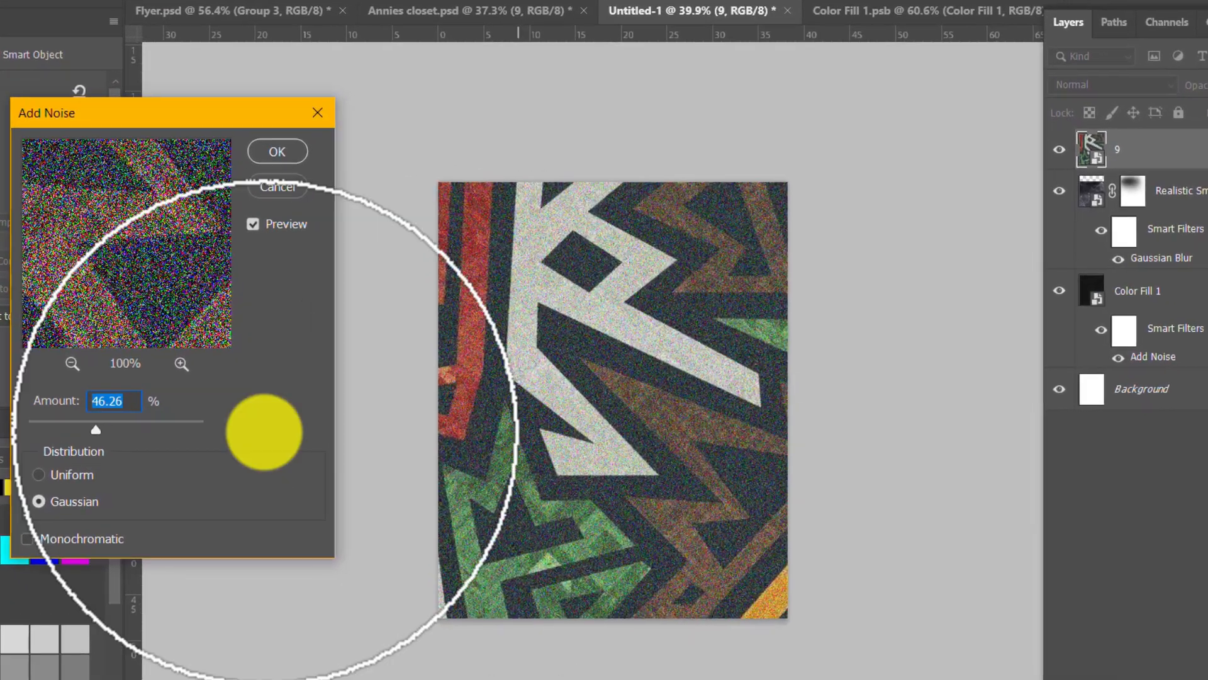
pyautogui.click(188, 377)
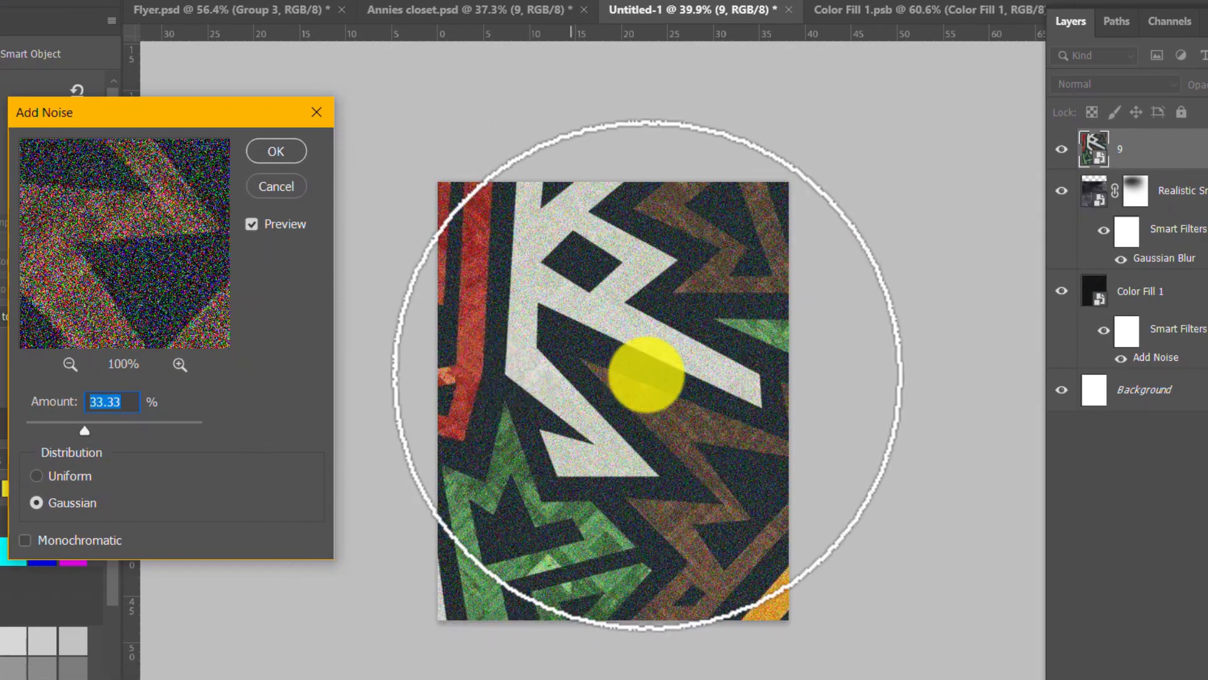
pyautogui.click(286, 151)
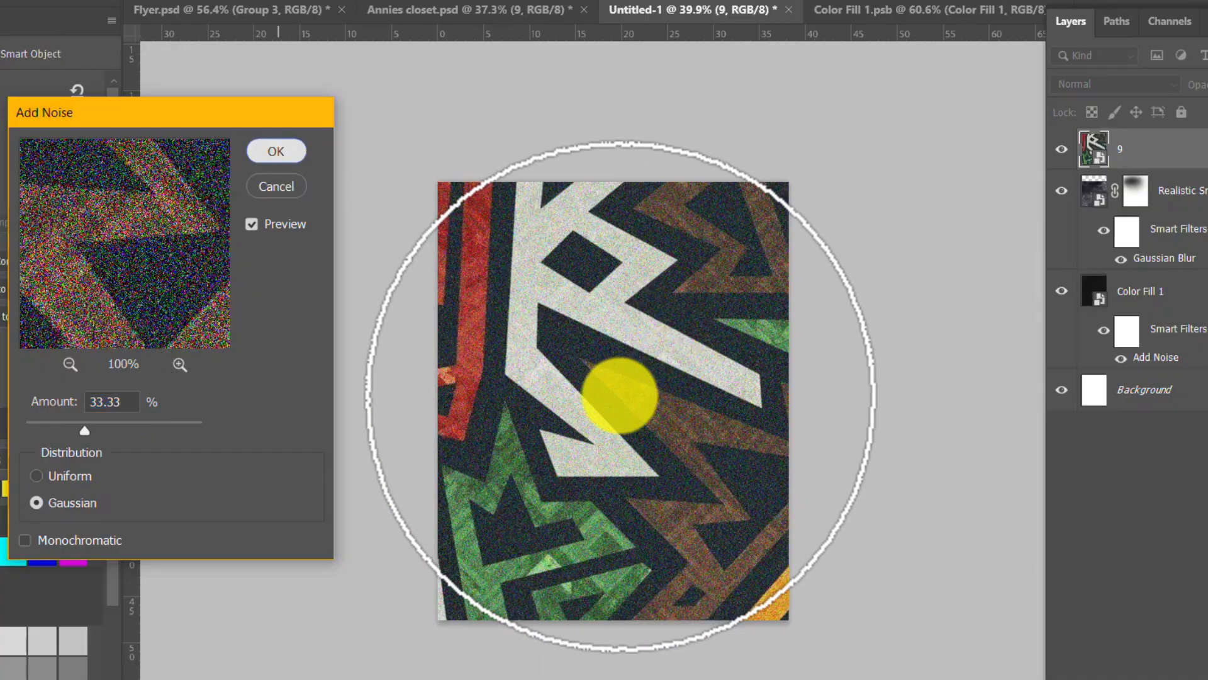
# Step: Apply a Gaussian Blur smart filter with a 7.2 px radius to pattern layer 9
pyautogui.scroll(3, 614, 391)
pyautogui.scroll(2, 619, 384)
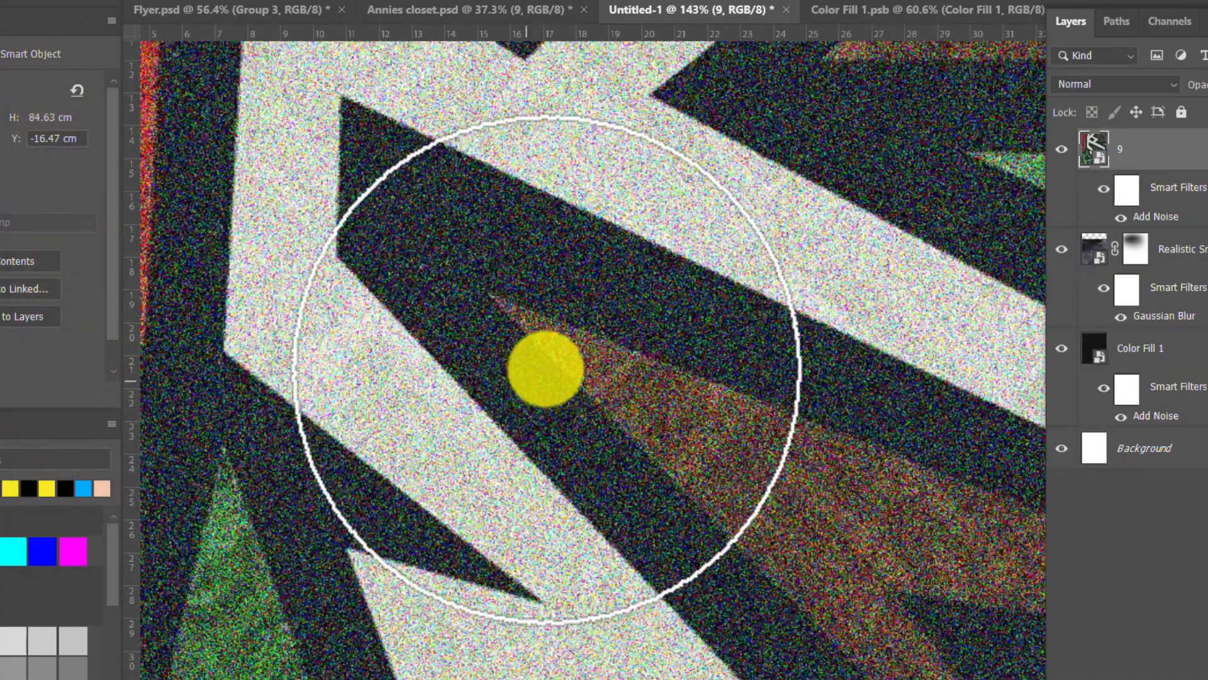
pyautogui.scroll(-3, 695, 358)
pyautogui.scroll(-4, 693, 356)
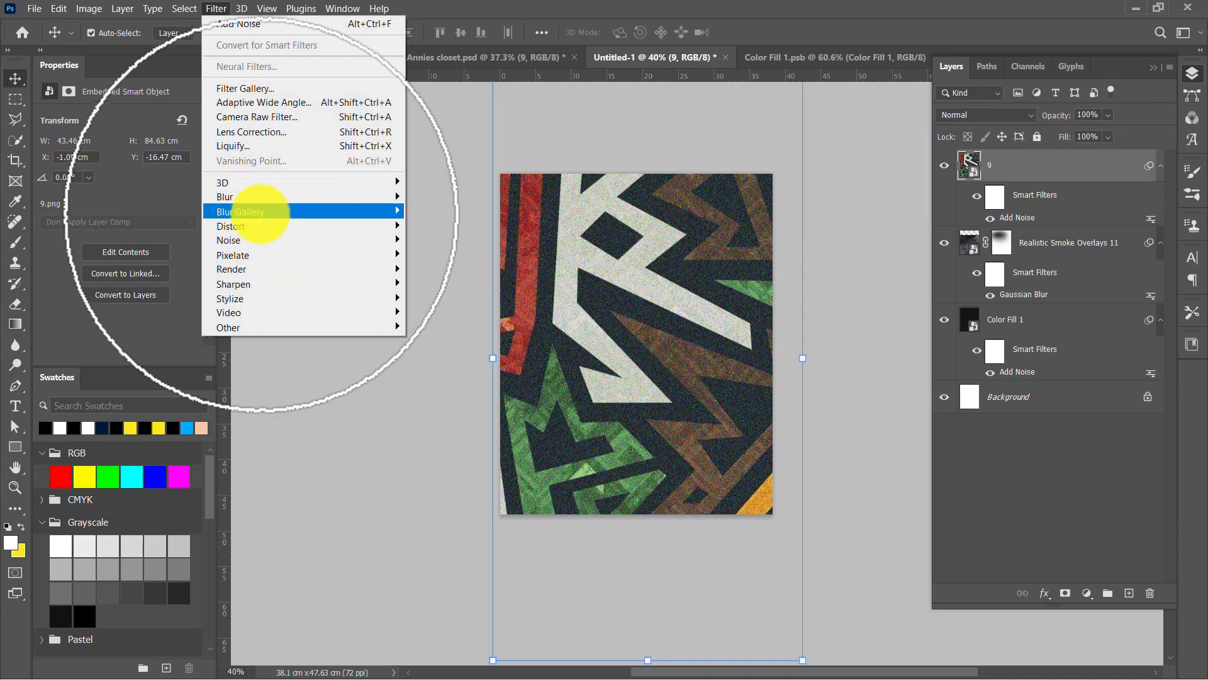
pyautogui.moveTo(269, 200)
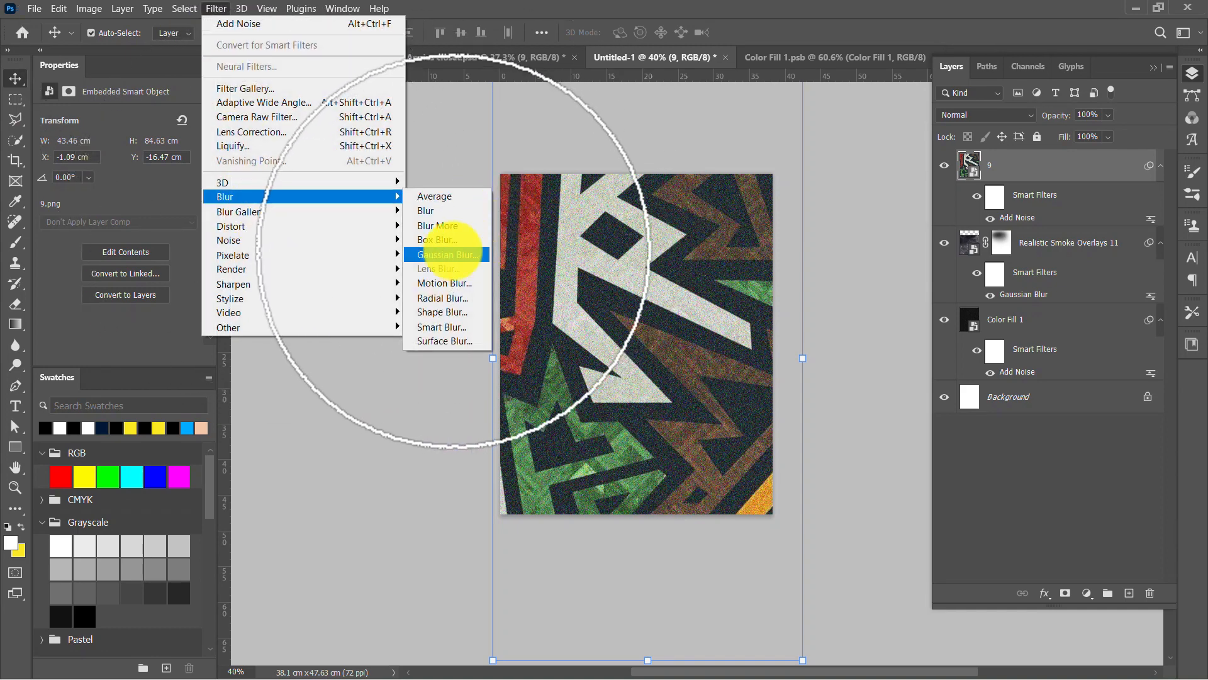
pyautogui.click(448, 254)
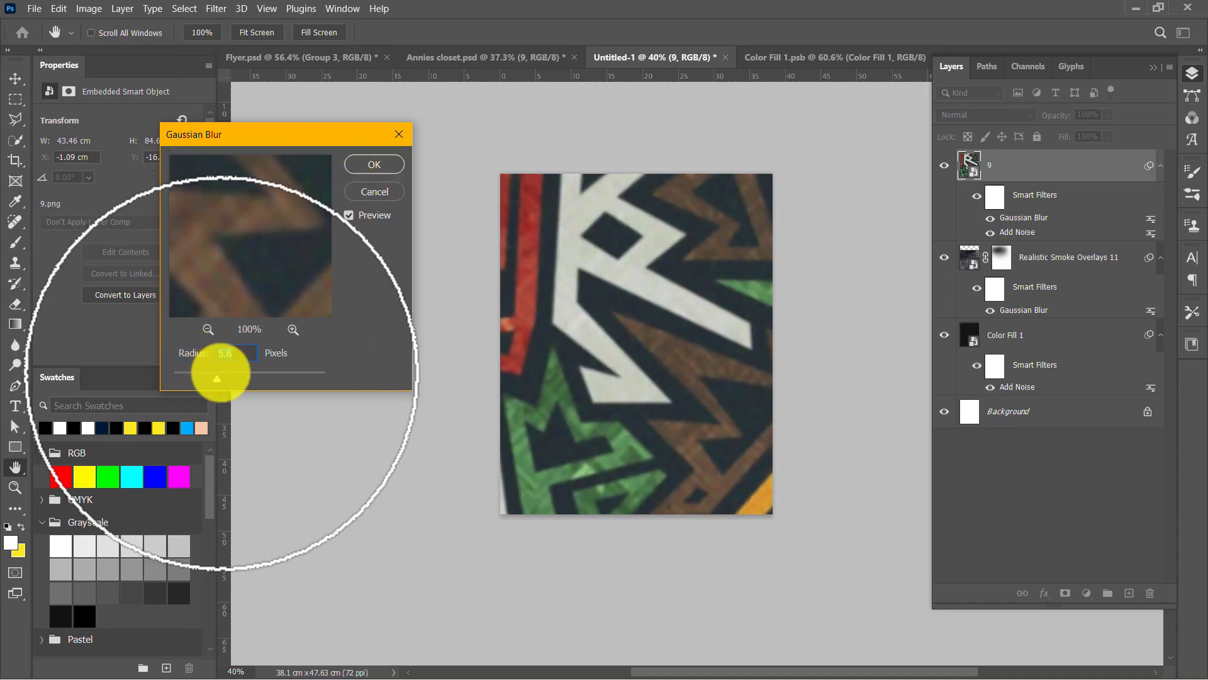
pyautogui.moveTo(219, 378)
pyautogui.mouseDown()
pyautogui.moveTo(263, 378)
pyautogui.moveTo(223, 377)
pyautogui.mouseUp()
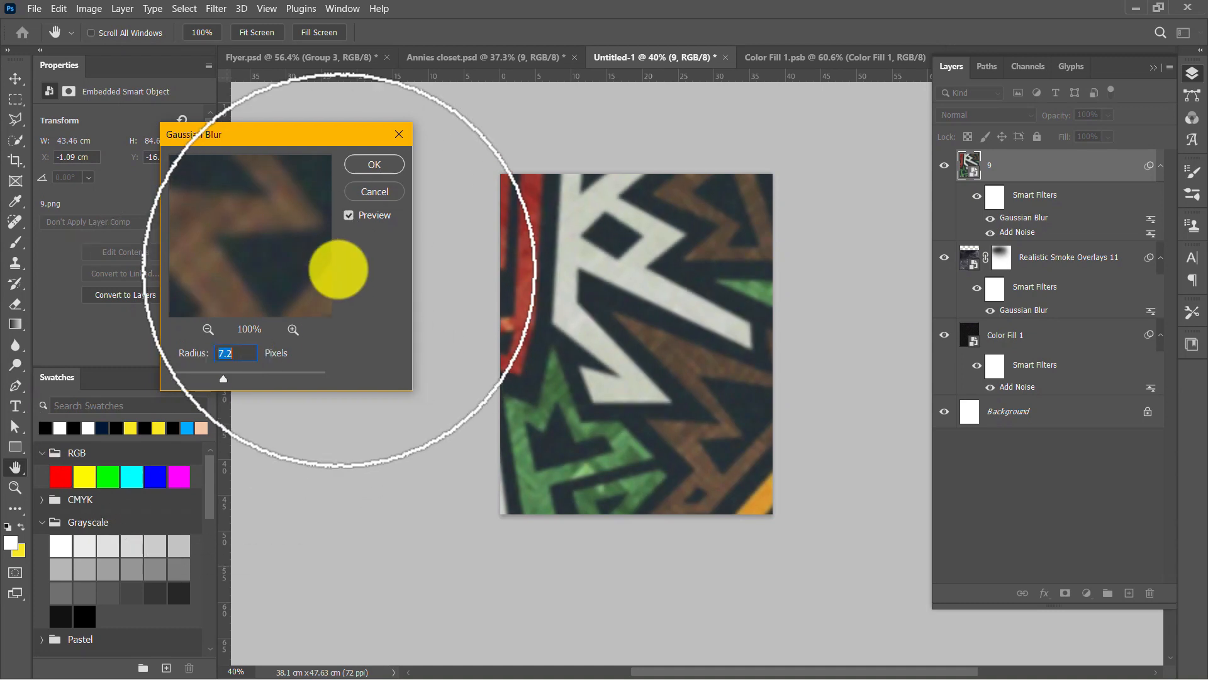
pyautogui.click(373, 165)
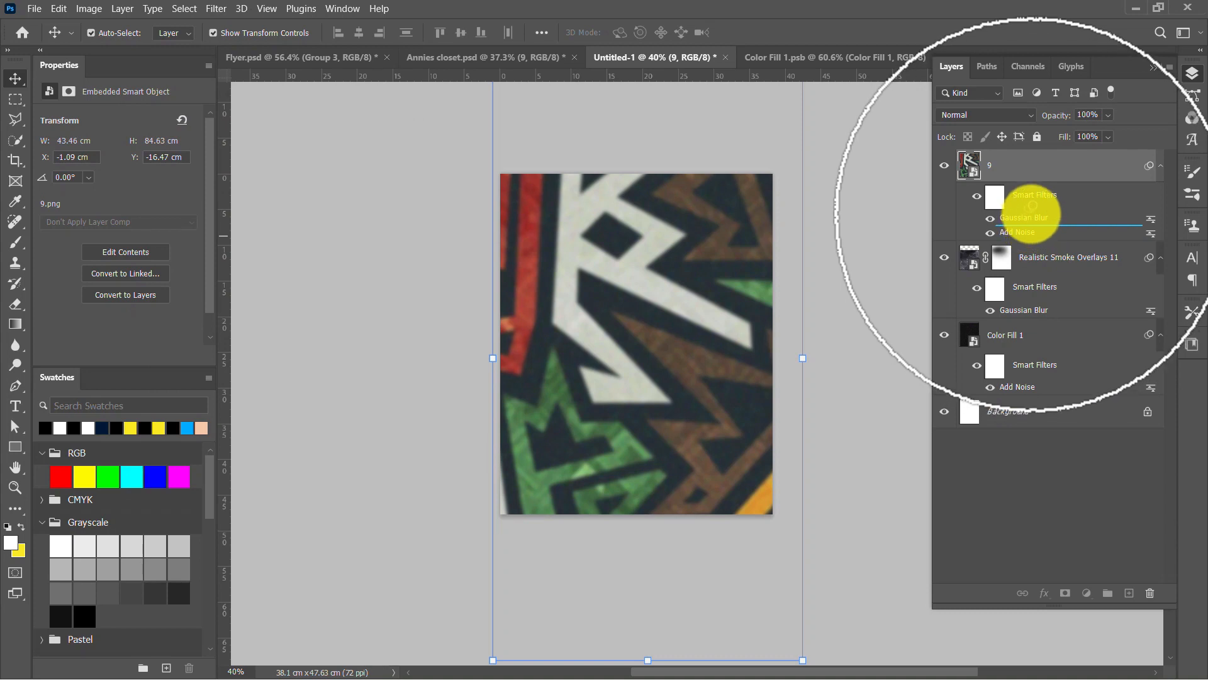
# Step: Reorder the smart filters on layer 9 so Add Noise sits above Gaussian Blur
pyautogui.moveTo(1032, 215); pyautogui.dragTo(1026, 227)
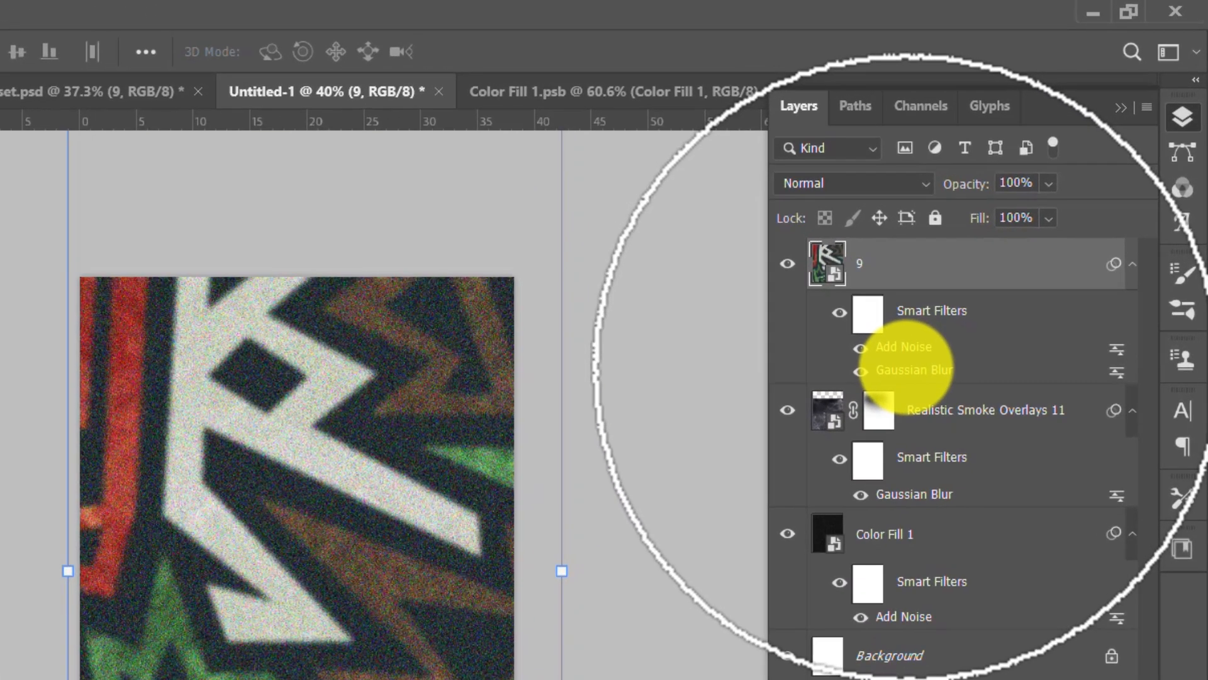
pyautogui.moveTo(1024, 225); pyautogui.dragTo(1020, 224)
pyautogui.moveTo(910, 350)
pyautogui.mouseDown()
pyautogui.moveTo(923, 366)
pyautogui.moveTo(912, 370)
pyautogui.mouseUp()
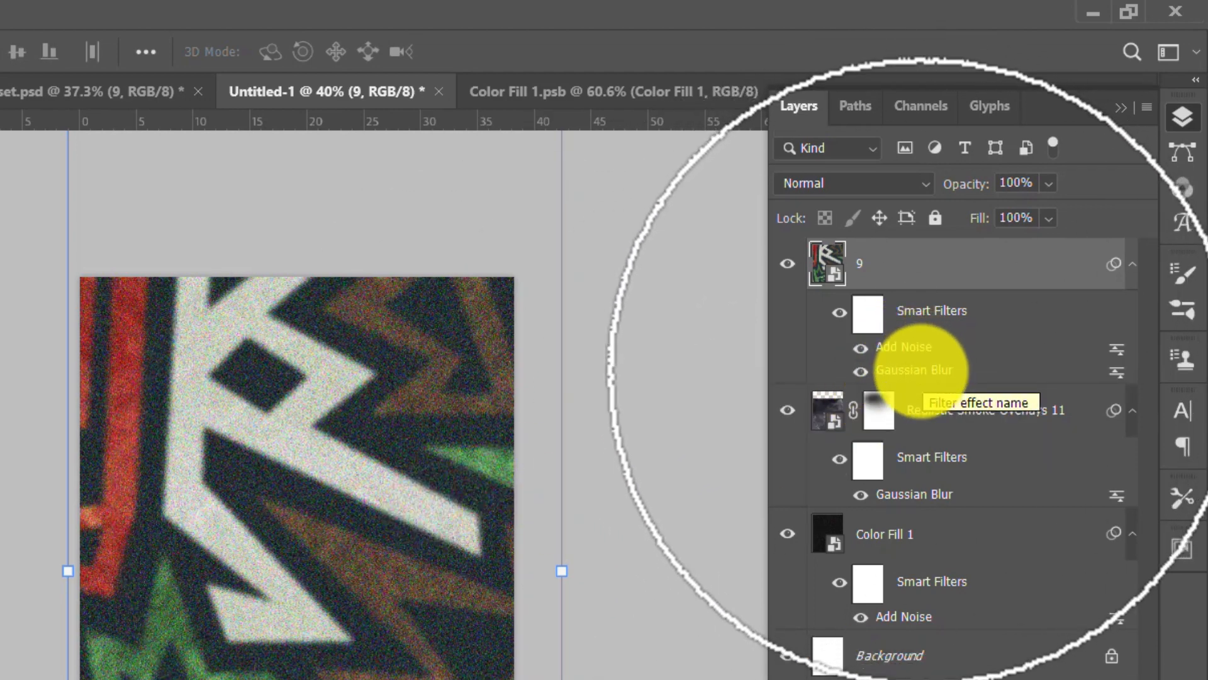
# Step: Set the Gaussian Blur smart filter on pattern layer 9 to a radius of 15.3 px
pyautogui.doubleClick(915, 370)
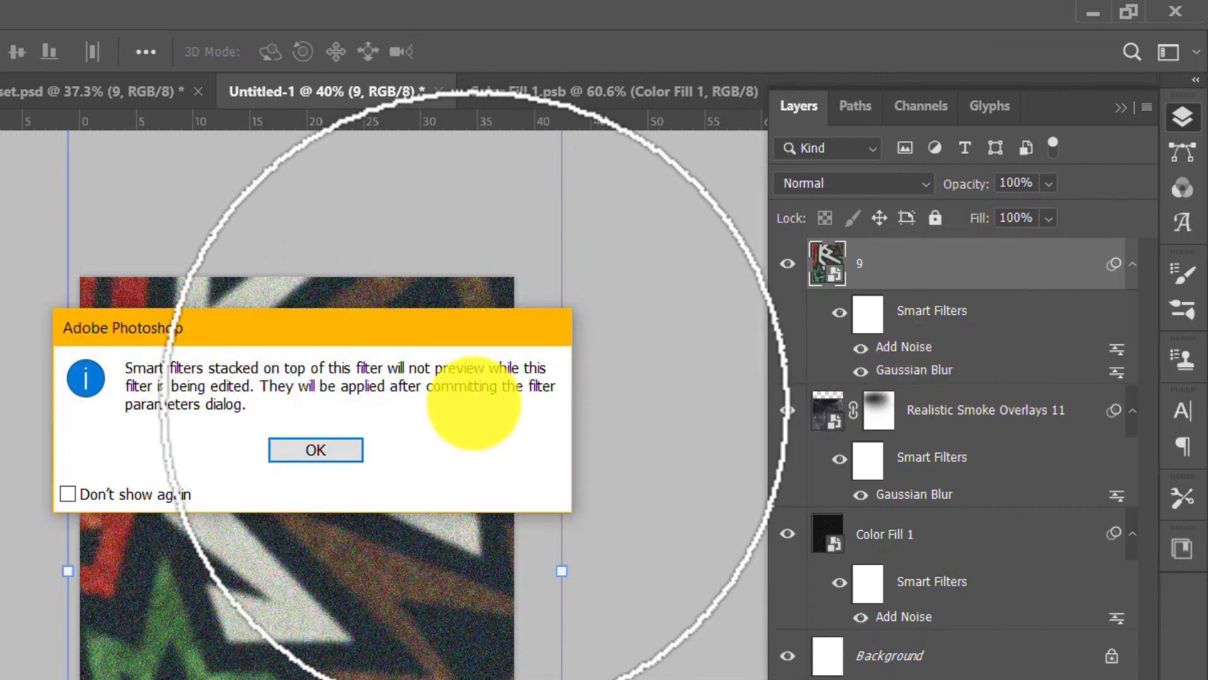
pyautogui.click(316, 450)
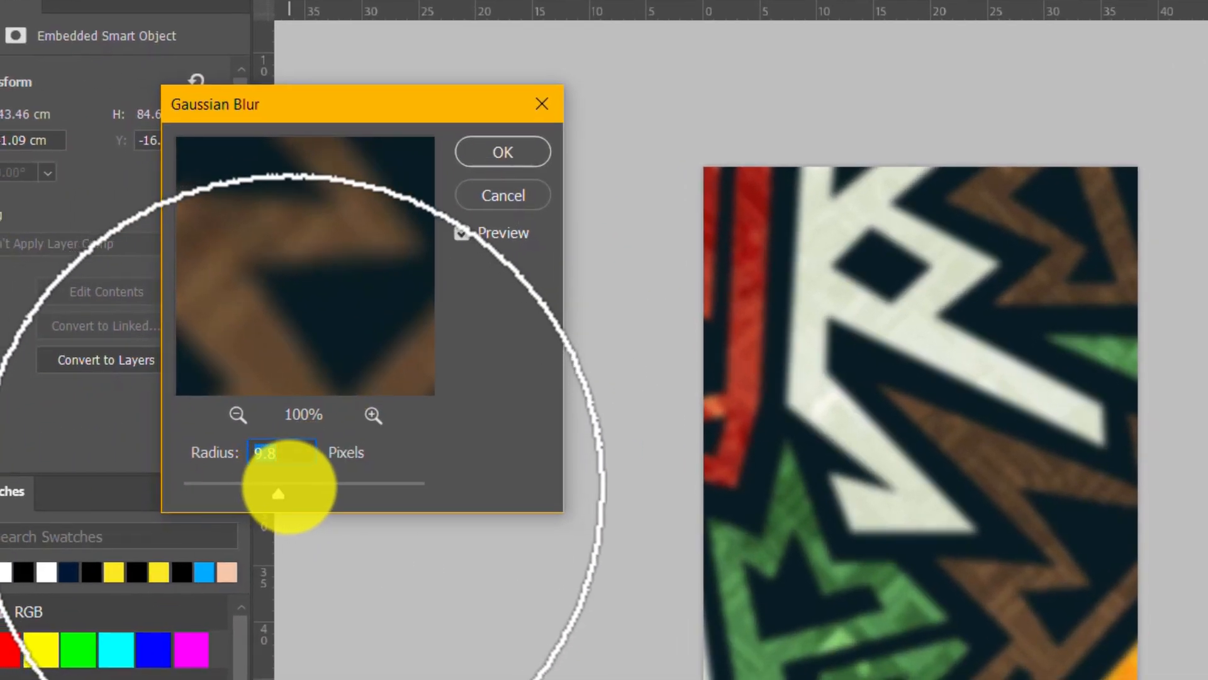
pyautogui.moveTo(279, 494); pyautogui.dragTo(293, 493)
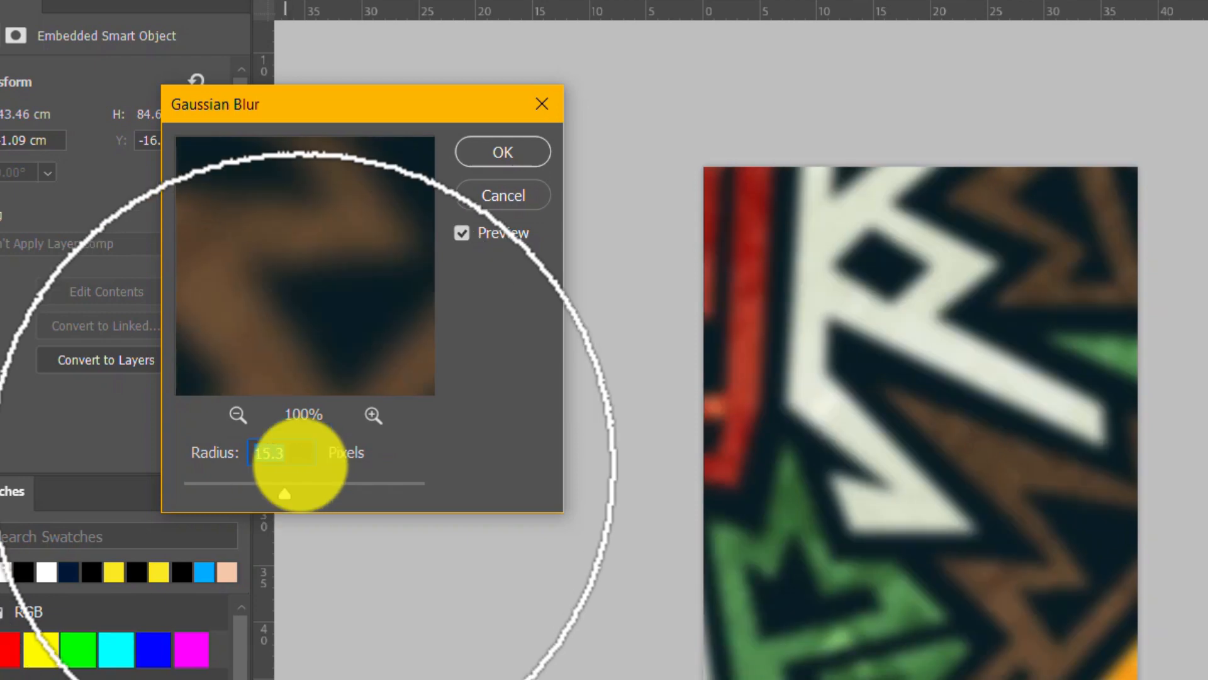
pyautogui.press('Return')
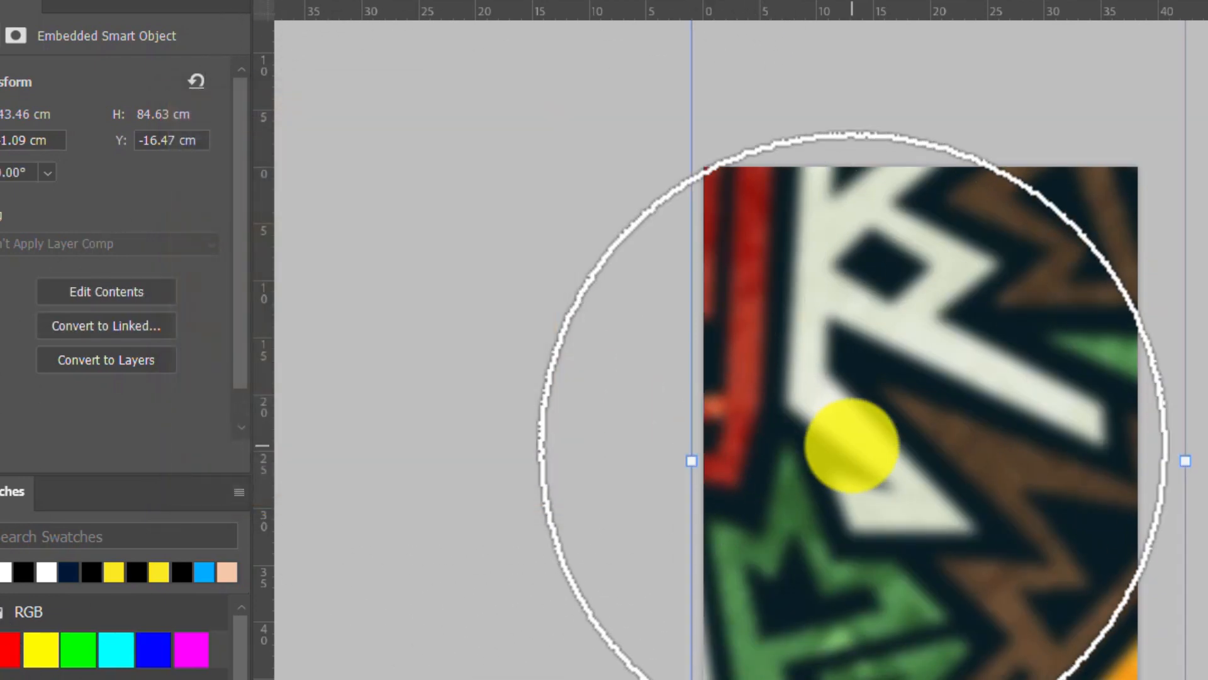
pyautogui.scroll(8, 851, 445)
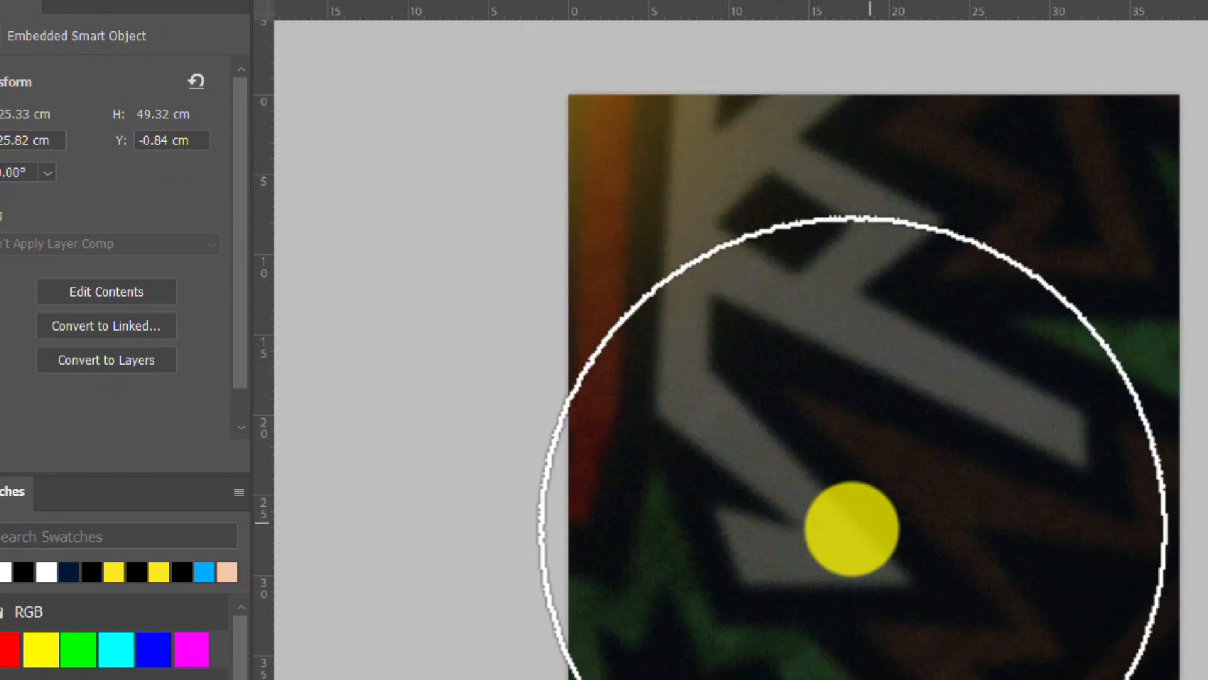
pyautogui.scroll(3, 851, 529)
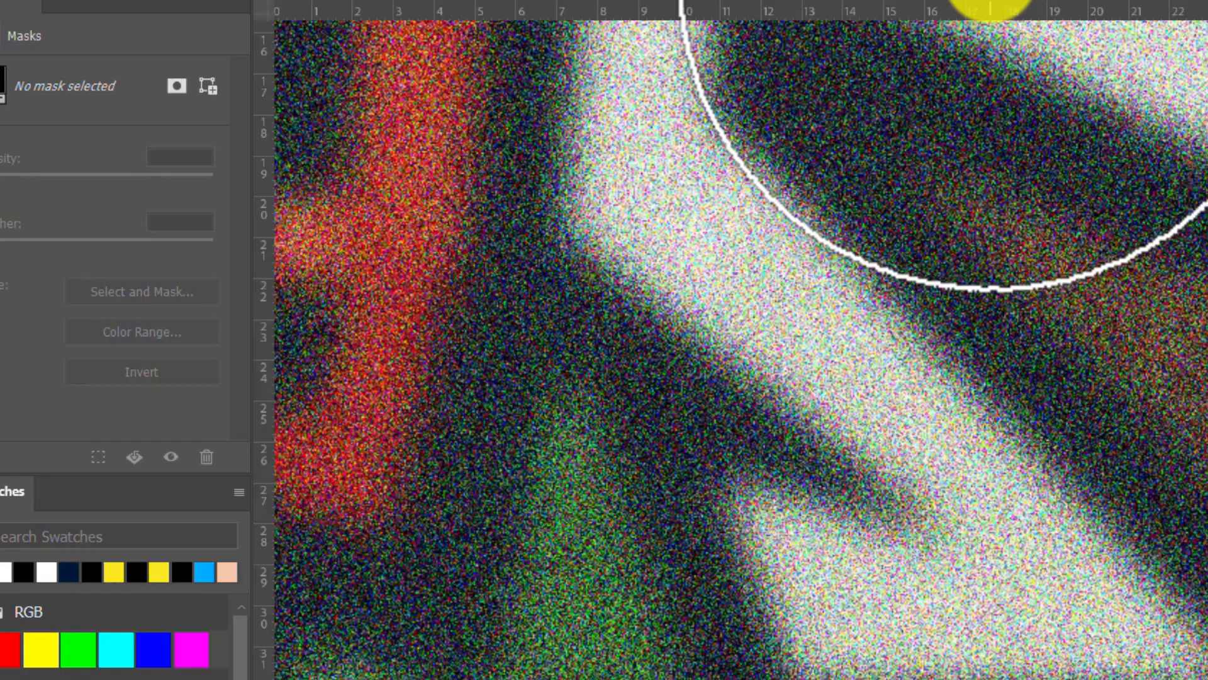
pyautogui.scroll(-5, 937, 483)
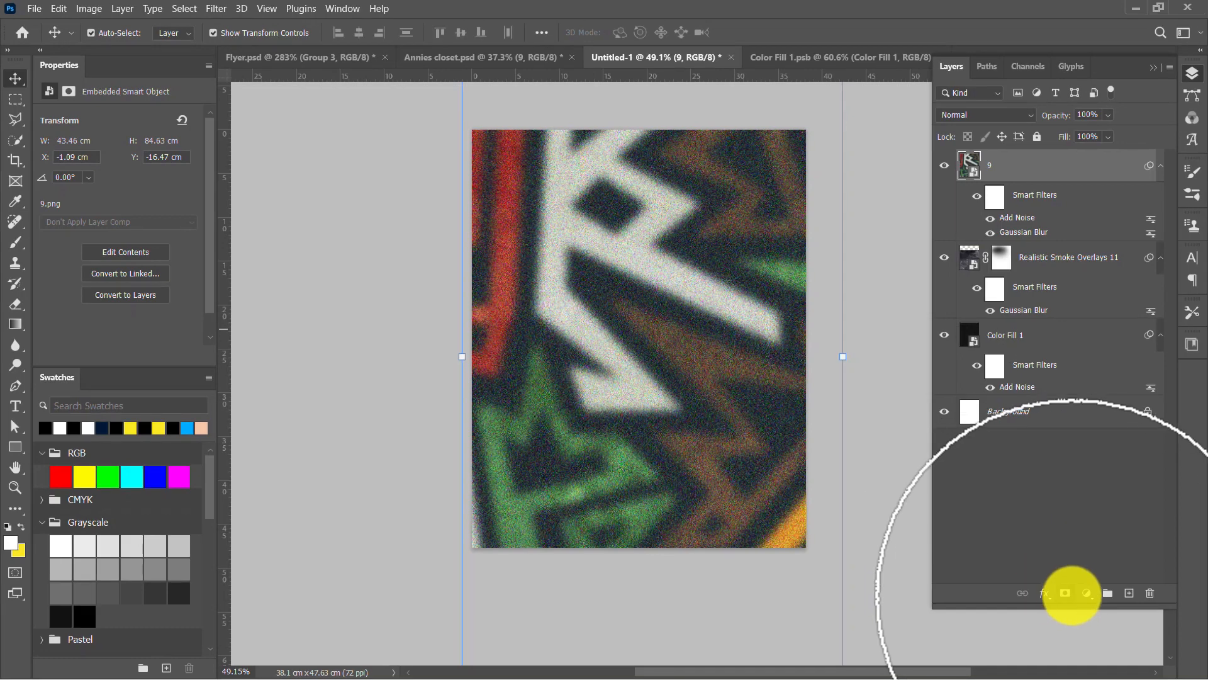
# Step: Add an Exposure adjustment layer above pattern layer 9 and set its exposure to -2.91
pyautogui.click(1086, 593)
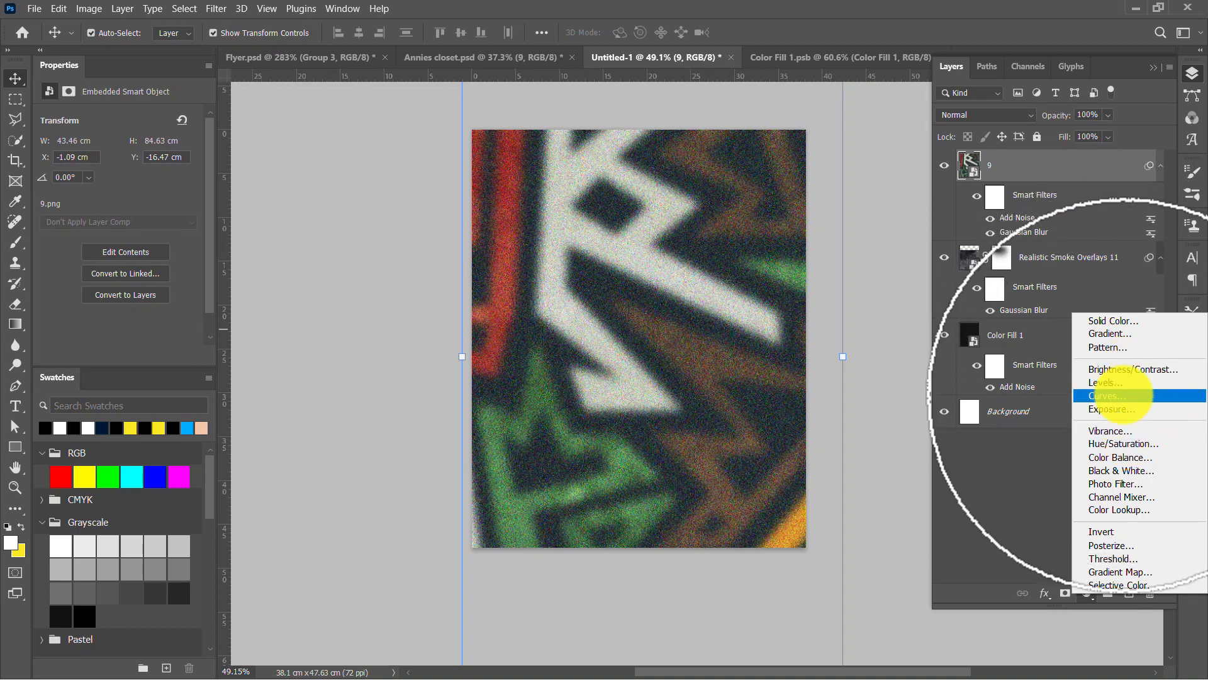
pyautogui.click(1123, 409)
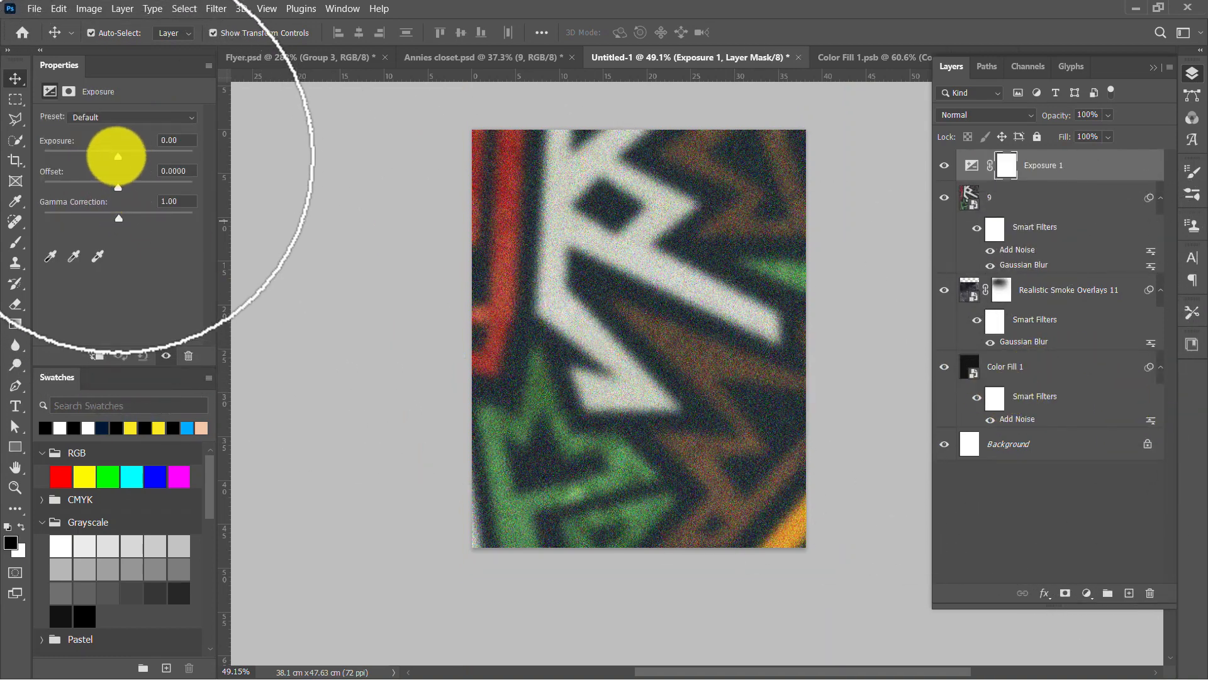
pyautogui.moveTo(118, 156); pyautogui.dragTo(85, 156)
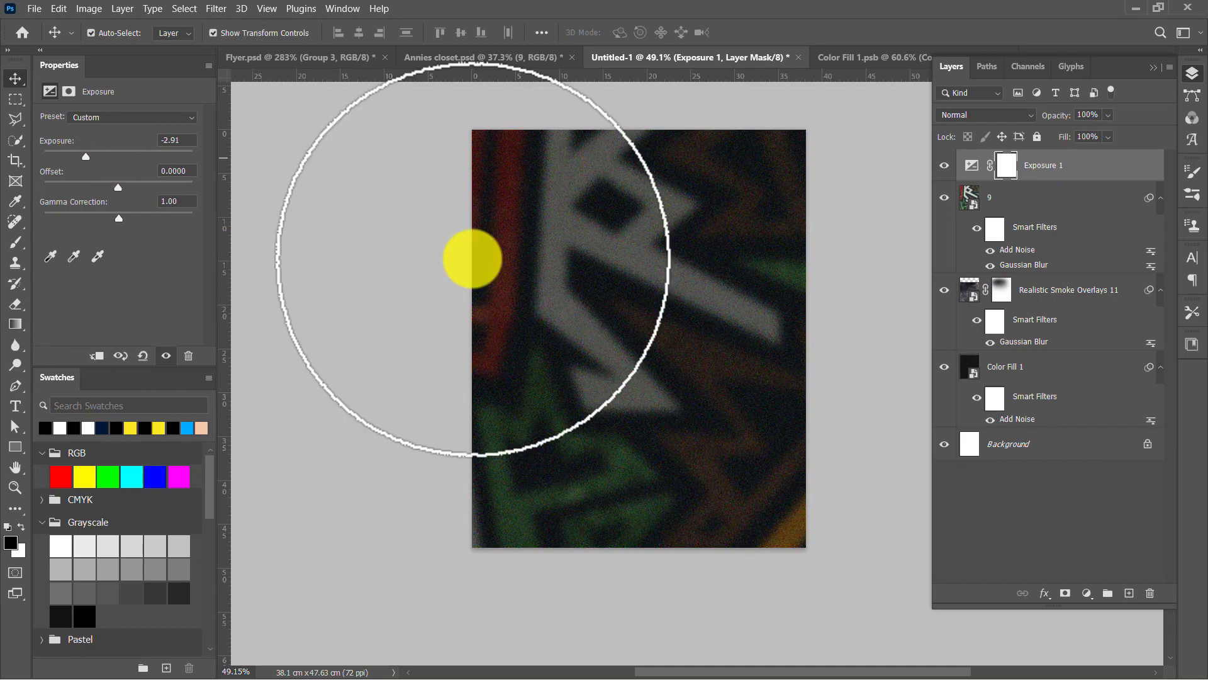
# Step: Hide Group 2 in Flyer.psd to view its background alone, and return to Untitled-1
pyautogui.click(252, 57)
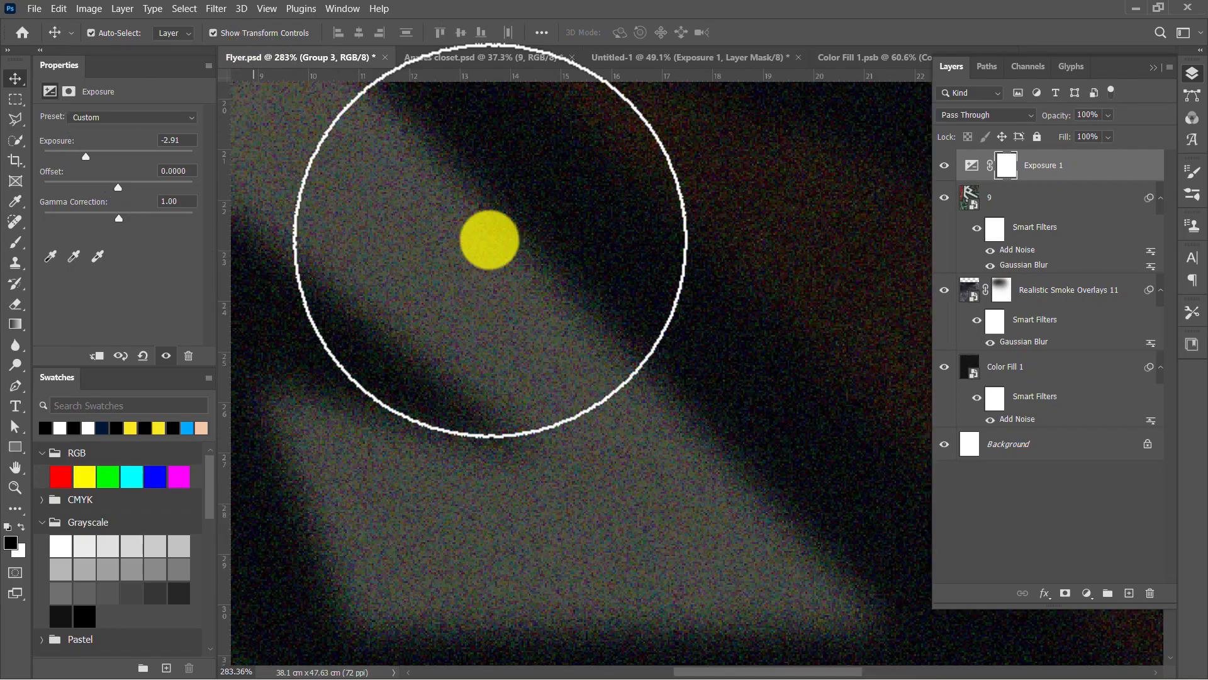
pyautogui.scroll(-5, 453, 311)
pyautogui.scroll(-2, 479, 382)
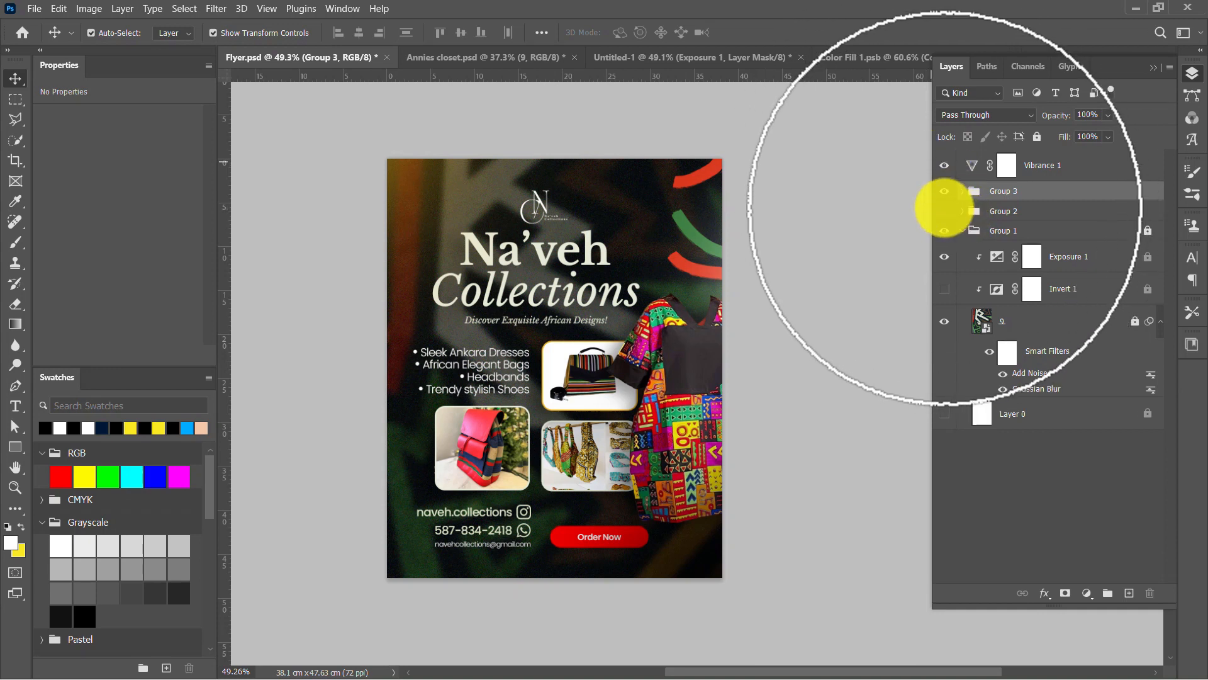
pyautogui.click(944, 211)
pyautogui.click(676, 59)
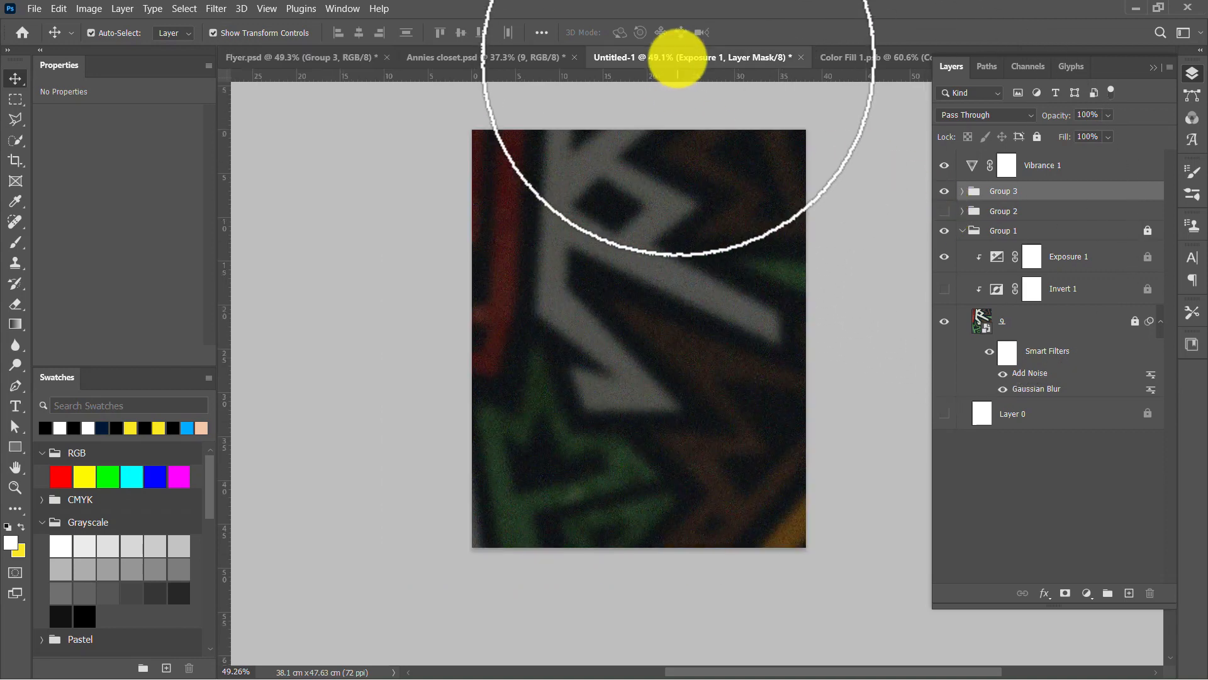
# Step: On a new layer, paint a soft white glow over the canvas's top-left corner and black over its bottom-right corner with a 1200 px brush
pyautogui.scroll(-3, 600, 358)
pyautogui.scroll(2, 605, 328)
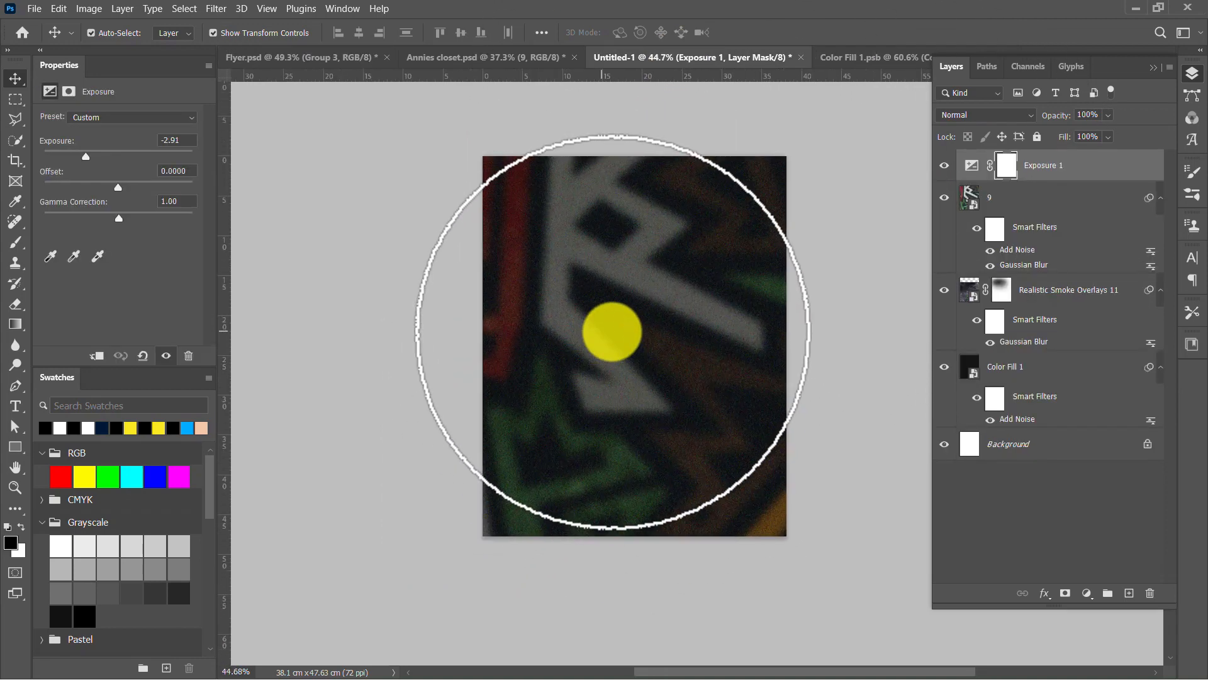
pyautogui.moveTo(668, 316); pyautogui.dragTo(615, 326)
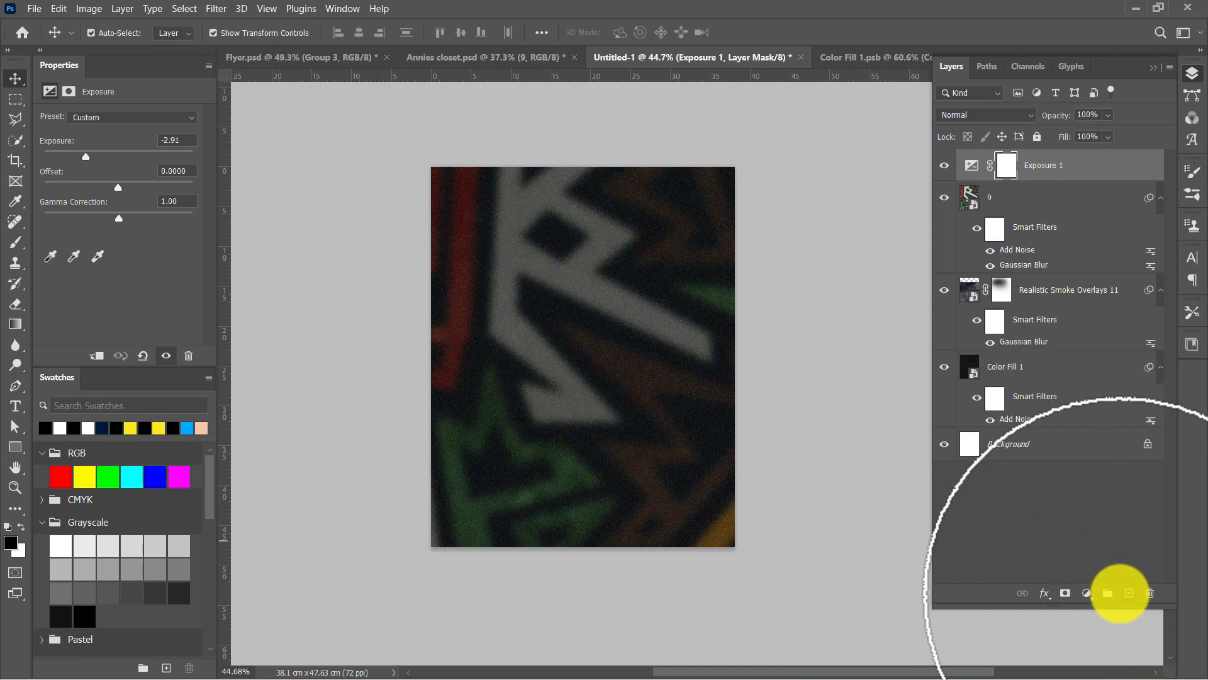
pyautogui.click(1129, 593)
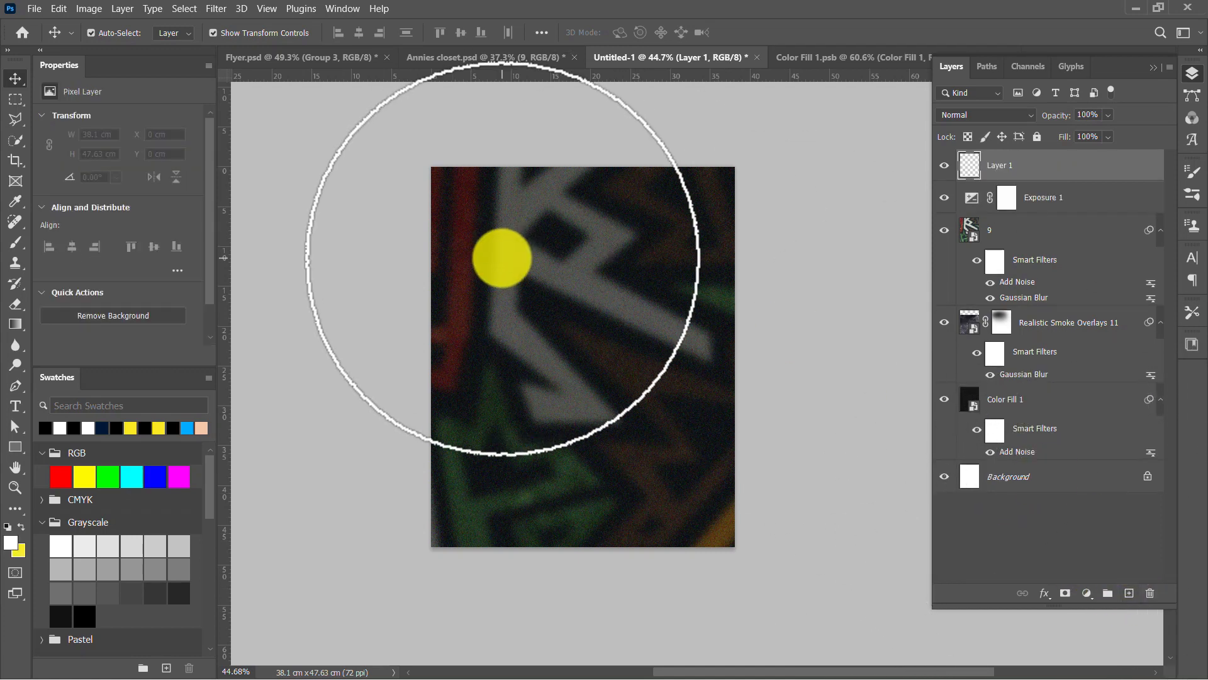
pyautogui.press('b')
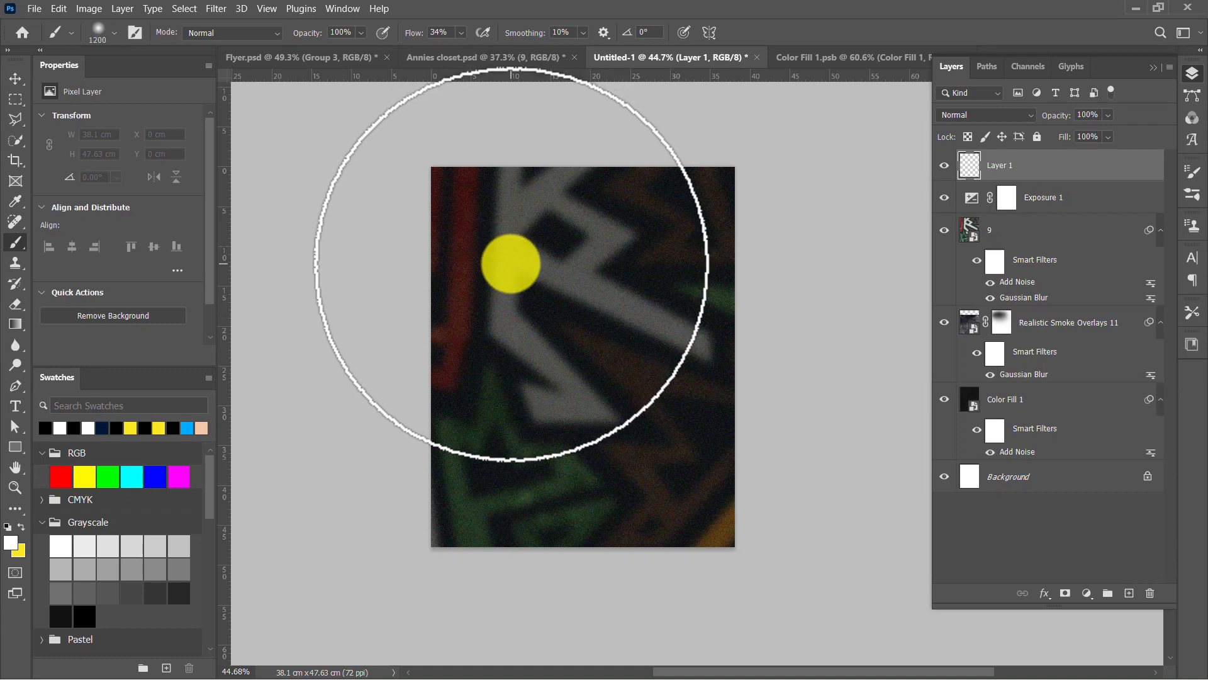
pyautogui.moveTo(511, 272); pyautogui.dragTo(522, 333)
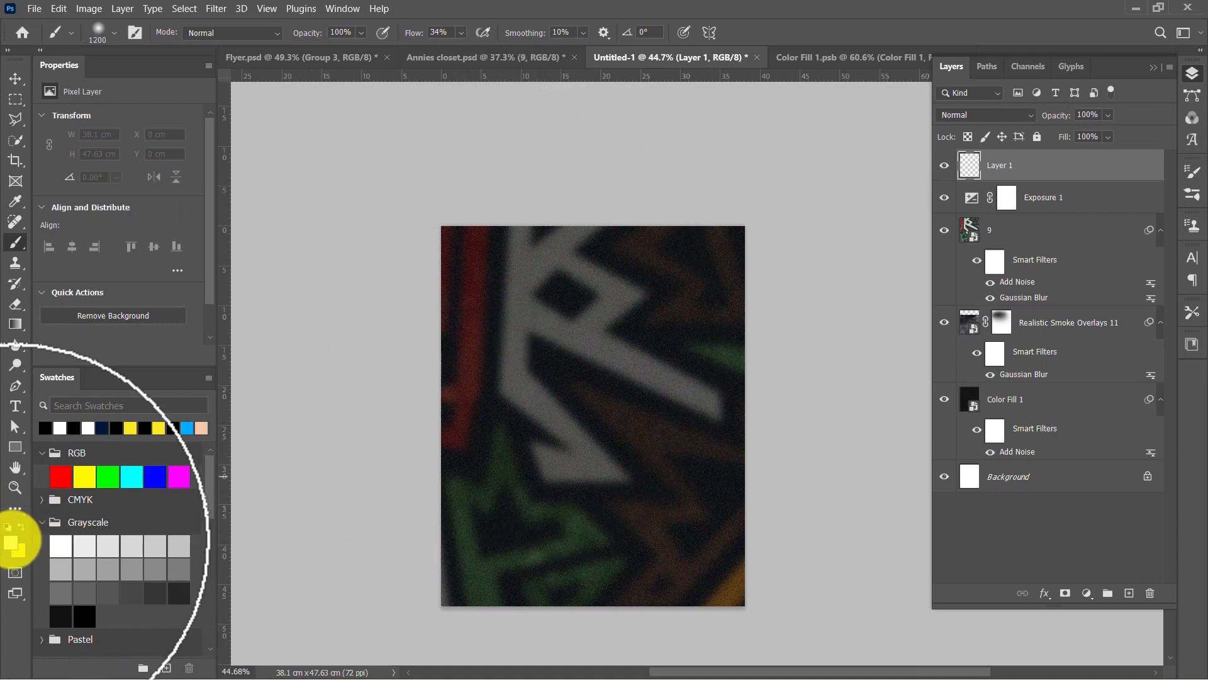
pyautogui.moveTo(404, 185)
pyautogui.mouseDown()
pyautogui.moveTo(690, 485)
pyautogui.moveTo(595, 382)
pyautogui.moveTo(599, 367)
pyautogui.mouseUp()
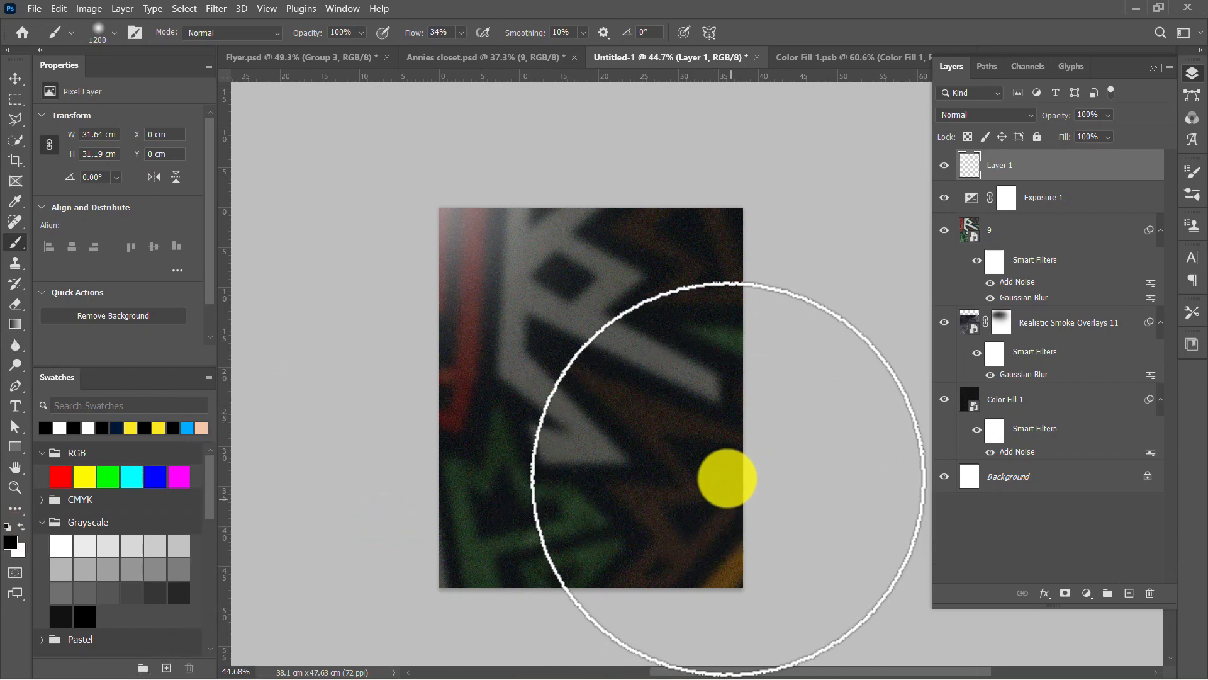
pyautogui.moveTo(728, 480); pyautogui.dragTo(715, 432)
pyautogui.moveTo(729, 539)
pyautogui.mouseDown()
pyautogui.moveTo(757, 553)
pyautogui.moveTo(784, 539)
pyautogui.moveTo(725, 540)
pyautogui.moveTo(692, 556)
pyautogui.mouseUp()
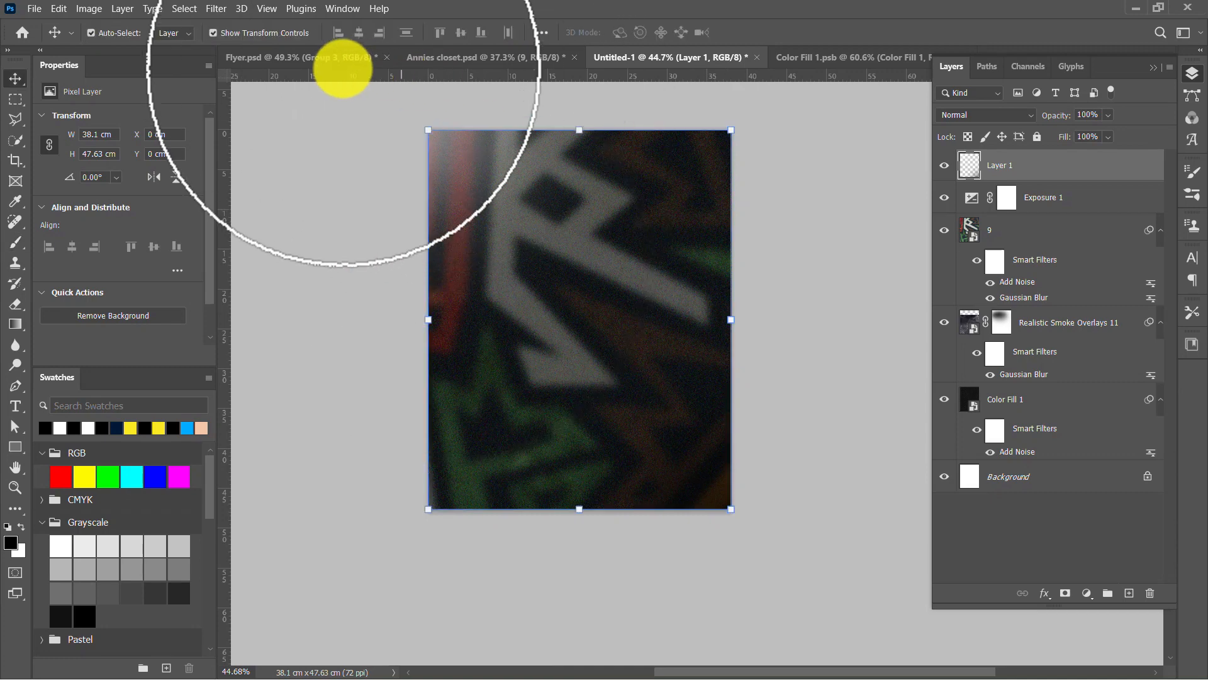
# Step: In Flyer.psd, expand Group 3, inspect its Layer 1 shading, and compare the background with Group 2 shown and hidden
pyautogui.click(431, 52)
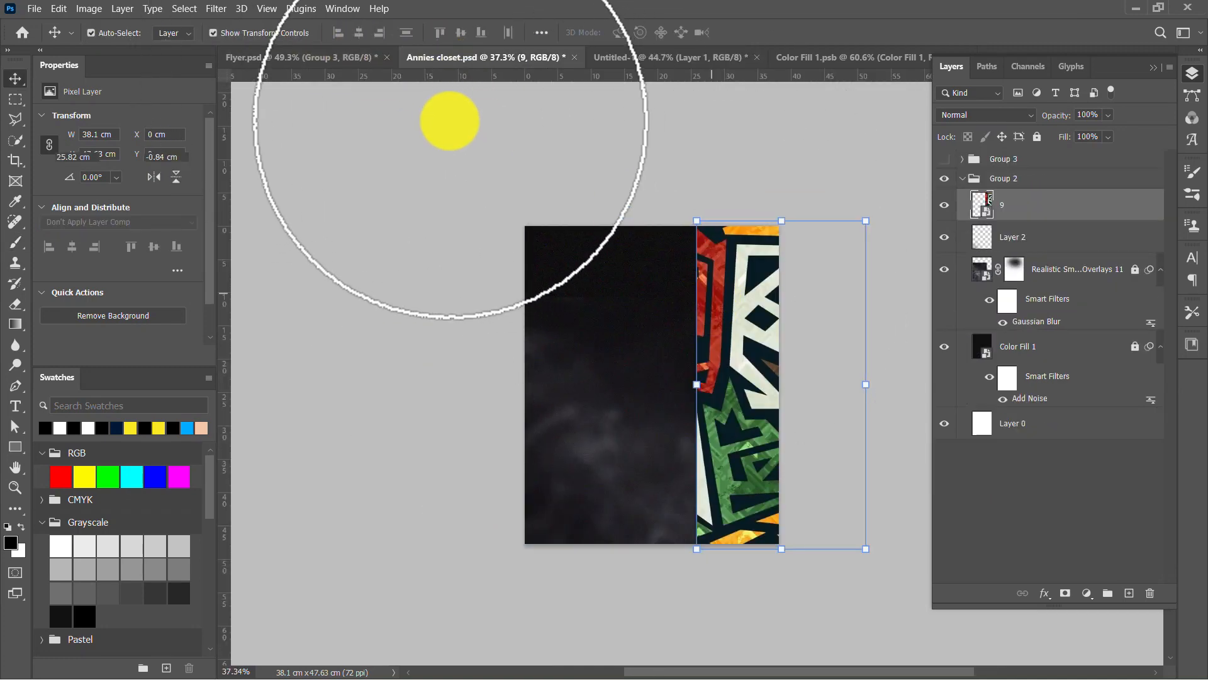
pyautogui.click(270, 57)
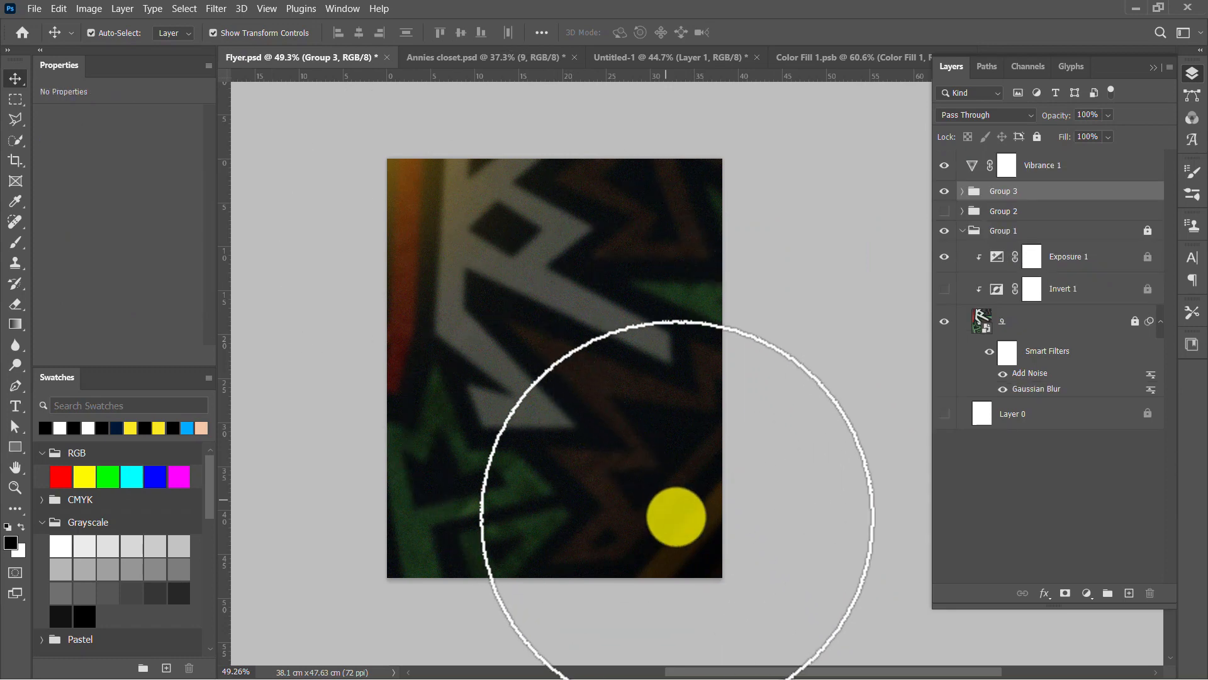
pyautogui.click(693, 551)
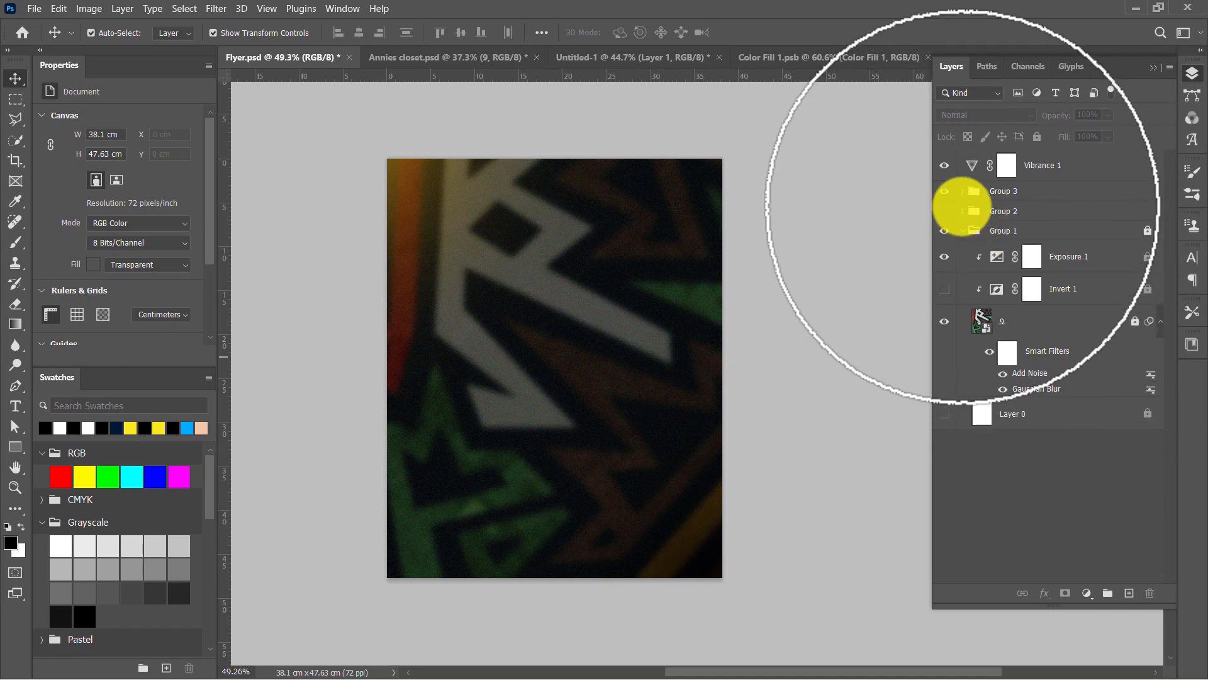
pyautogui.click(944, 211)
pyautogui.click(944, 211)
pyautogui.click(962, 191)
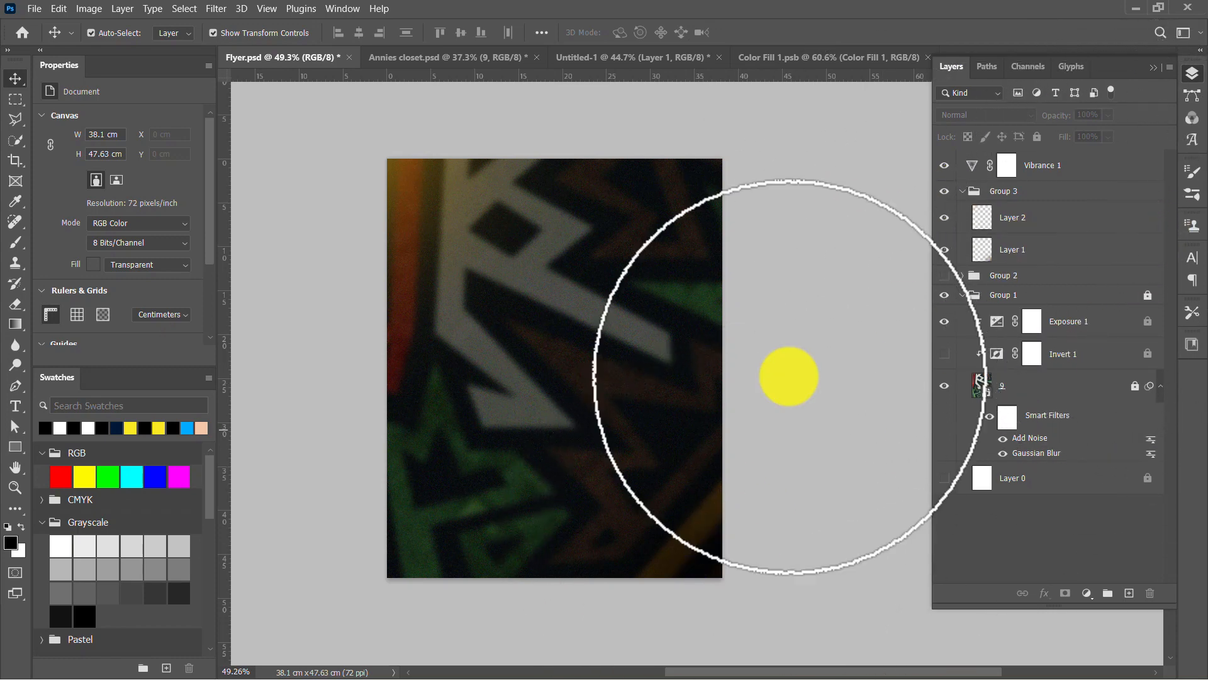
pyautogui.moveTo(518, 479); pyautogui.dragTo(701, 570)
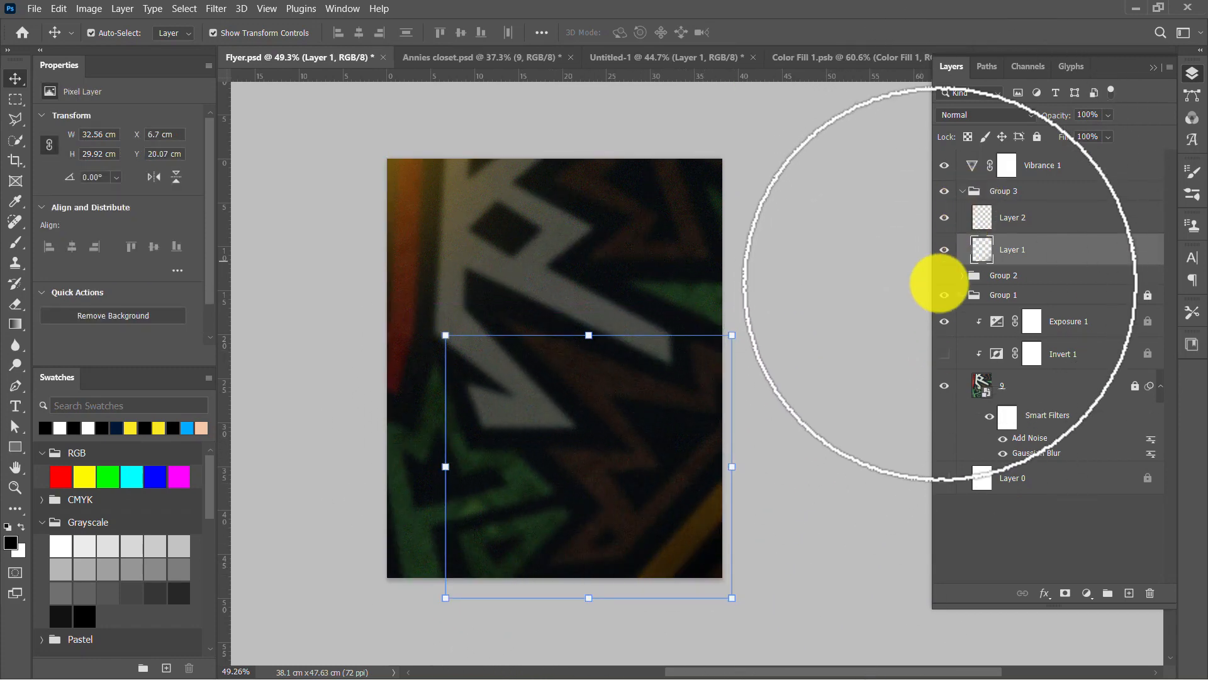
pyautogui.click(942, 276)
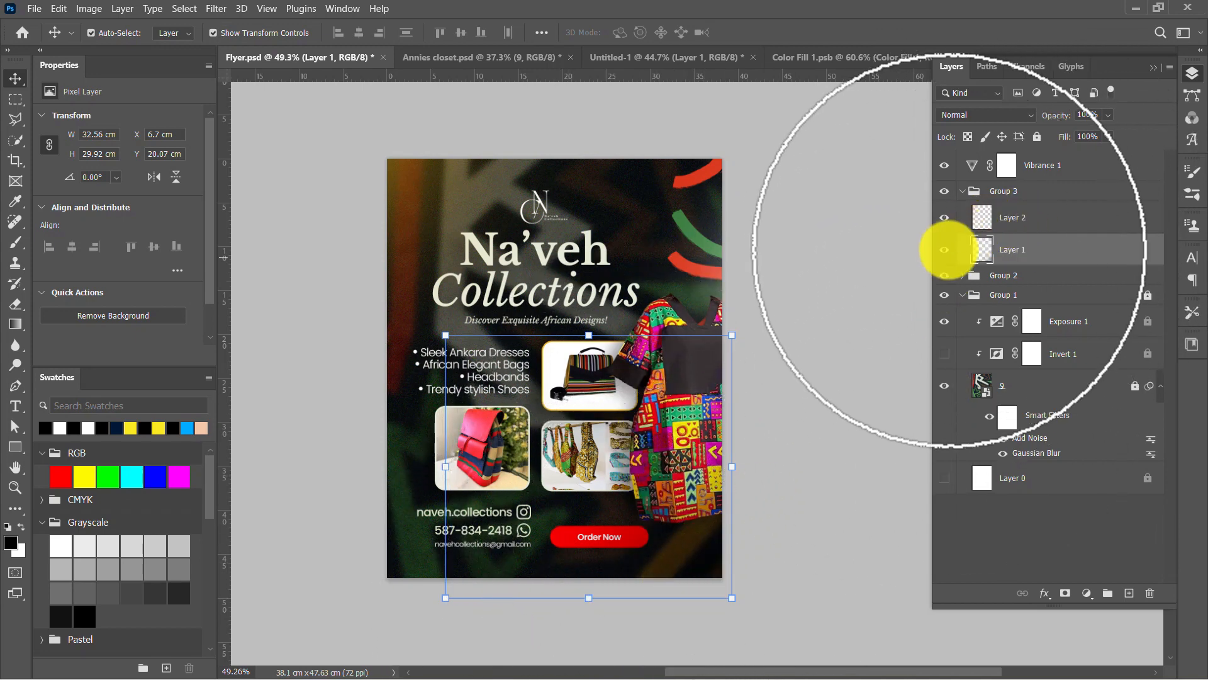
pyautogui.click(944, 275)
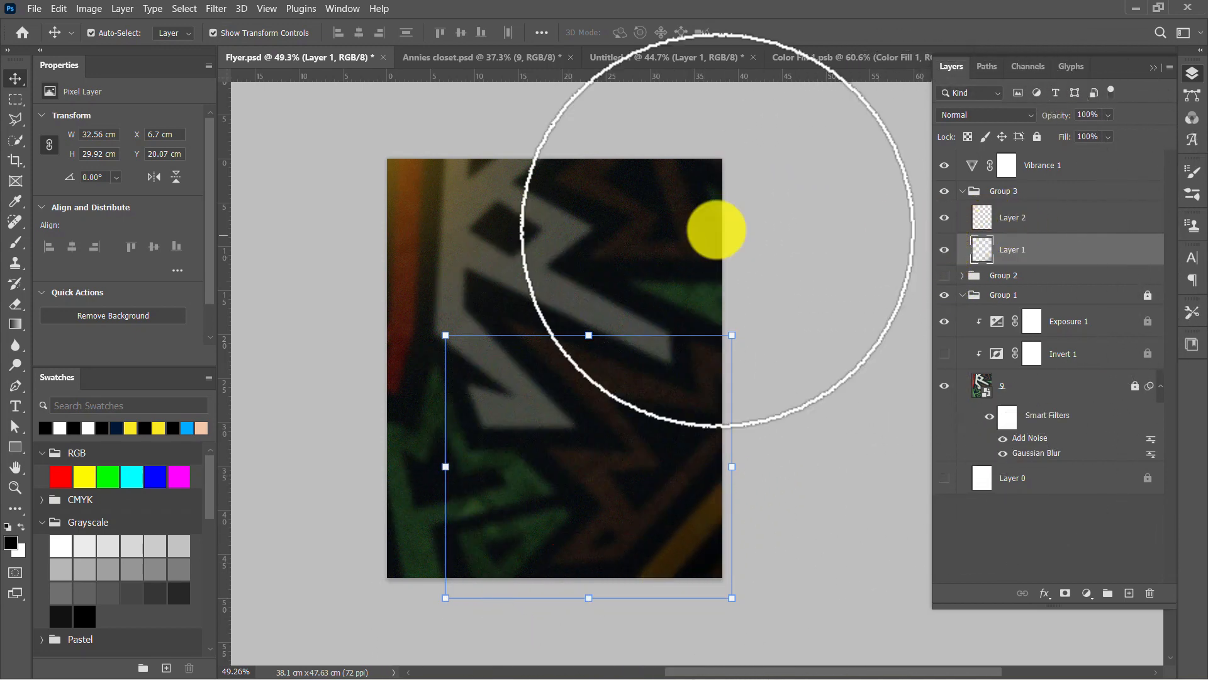
# Step: Try shifting the corner glow on Flyer.psd's Layer 2 inward, and undo the move
pyautogui.click(403, 185)
pyautogui.moveTo(405, 183); pyautogui.dragTo(418, 207)
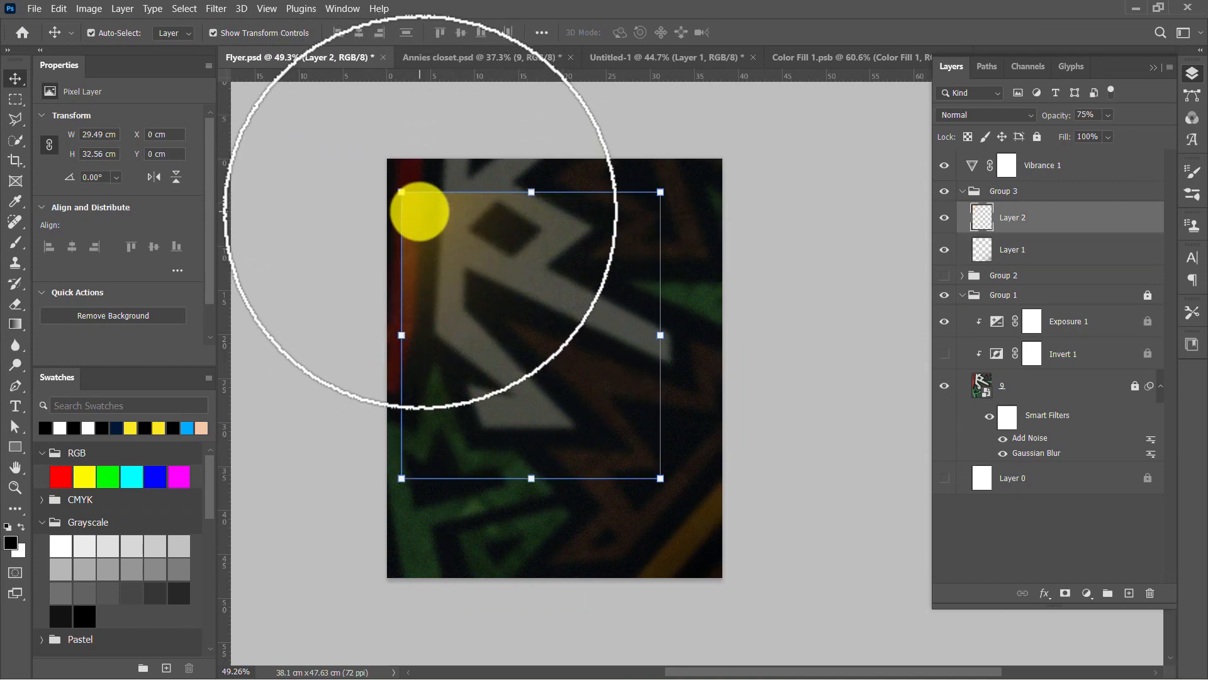
pyautogui.hotkey('ctrl', 'z')
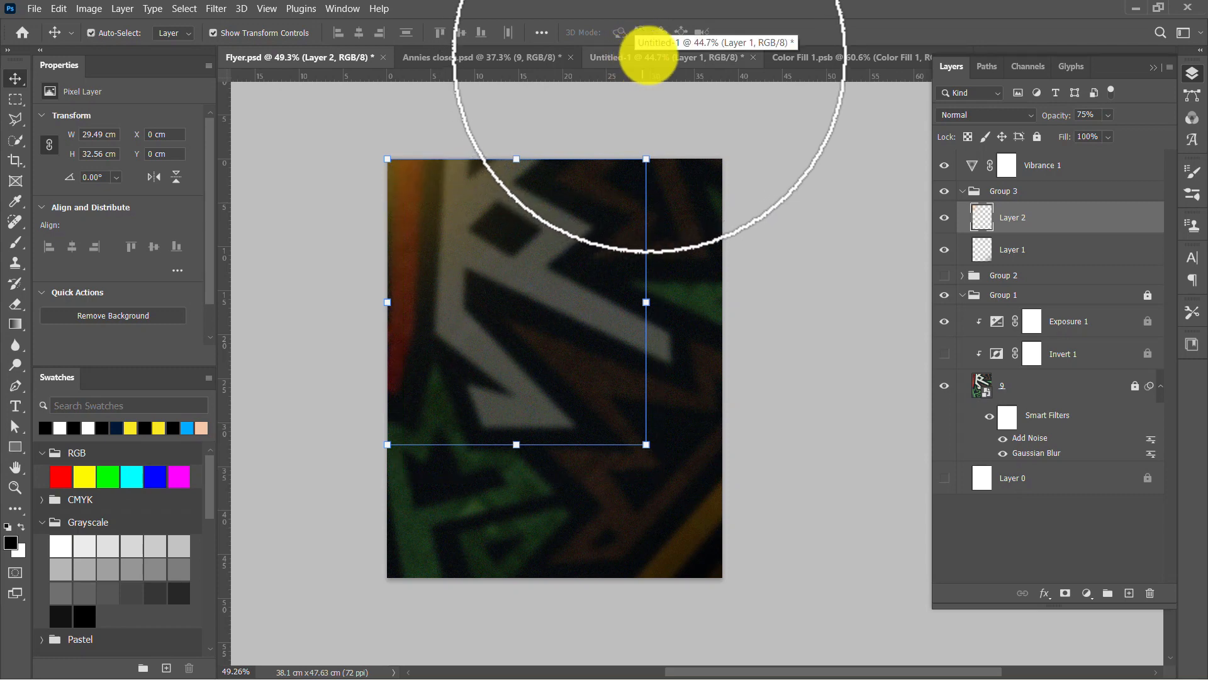
# Step: In Untitled-1, try moving the painted Layer 1 downward, undo the move, and deselect the layer
pyautogui.click(648, 56)
pyautogui.moveTo(499, 175); pyautogui.dragTo(471, 211)
pyautogui.hotkey('ctrl', 'z')
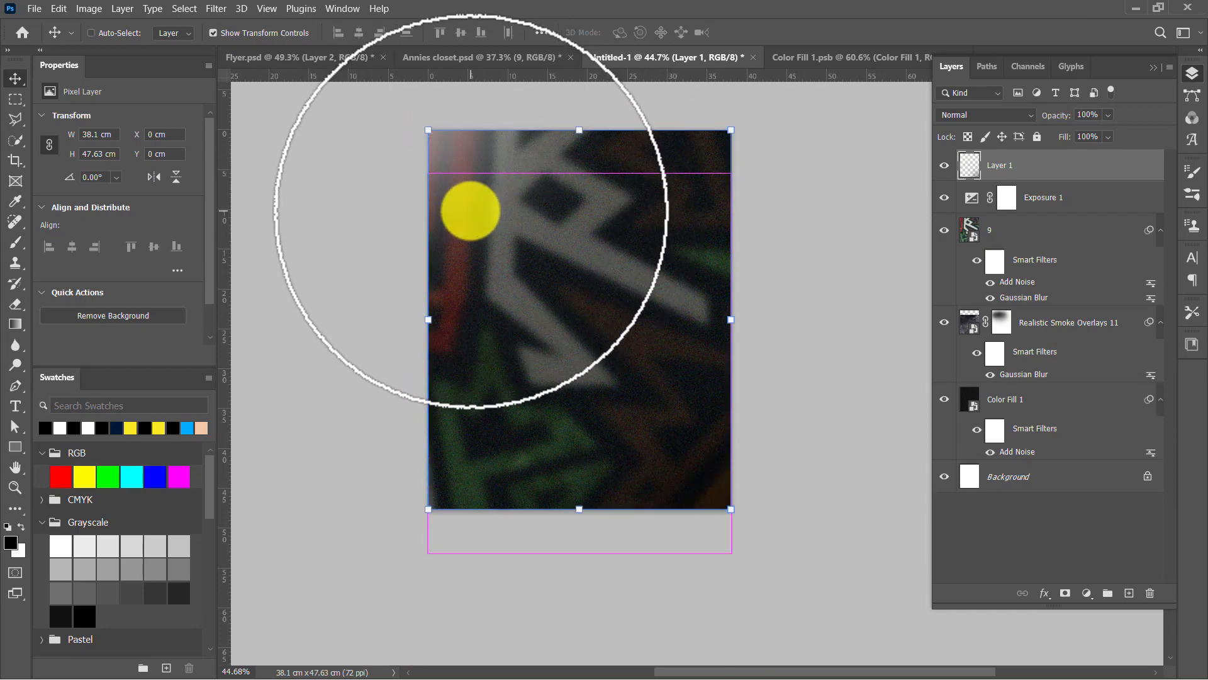
pyautogui.click(832, 301)
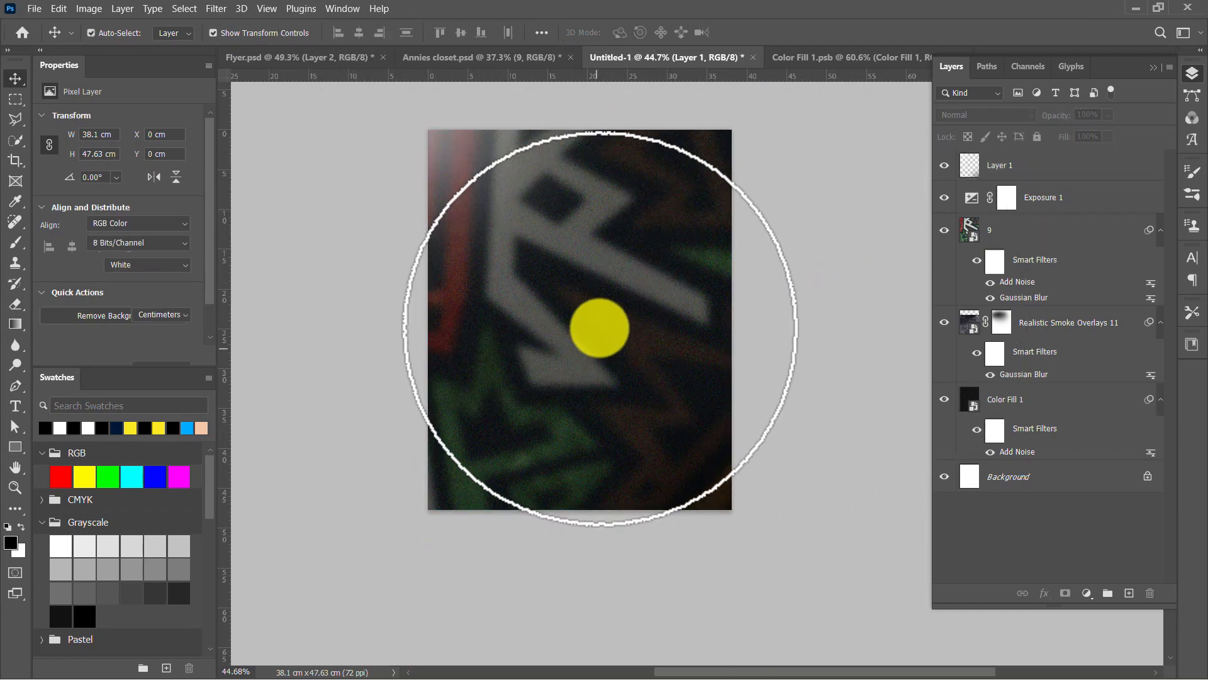
pyautogui.scroll(3, 599, 328)
pyautogui.scroll(2, 629, 321)
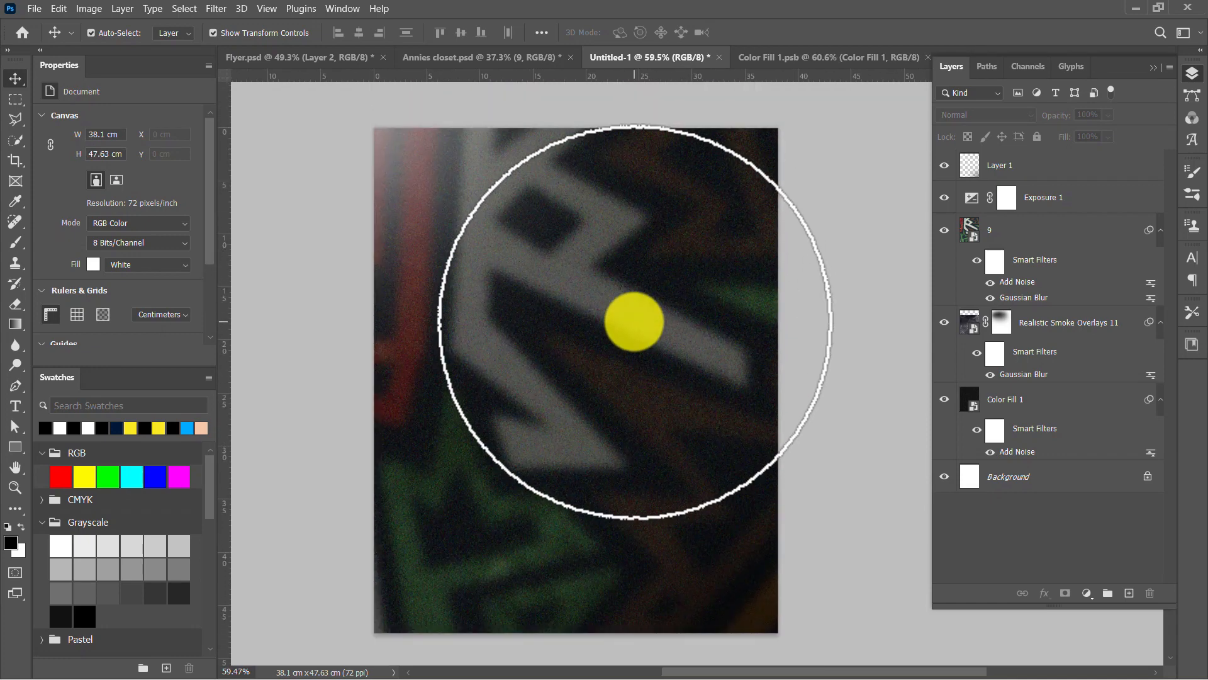